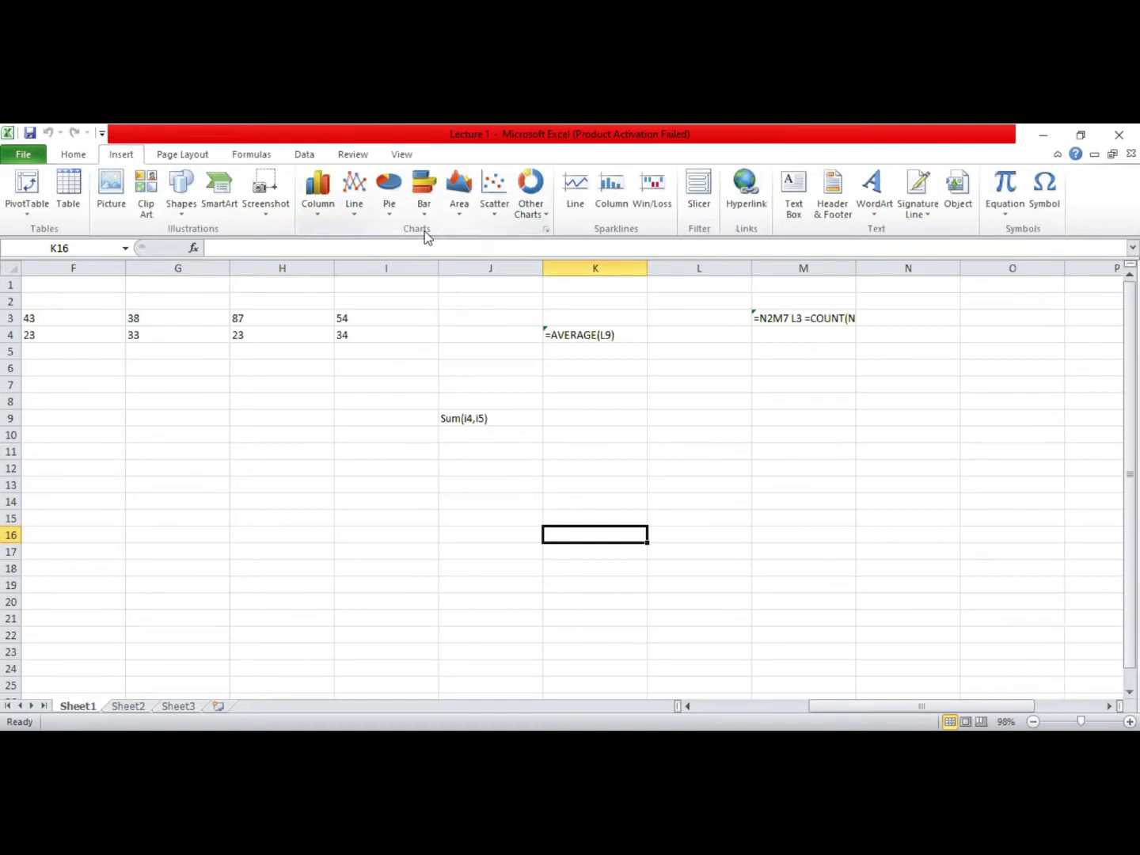
Step: Start Insert Function for cell J3 and examine the function categories and the Math & Trig function list
click(212, 153)
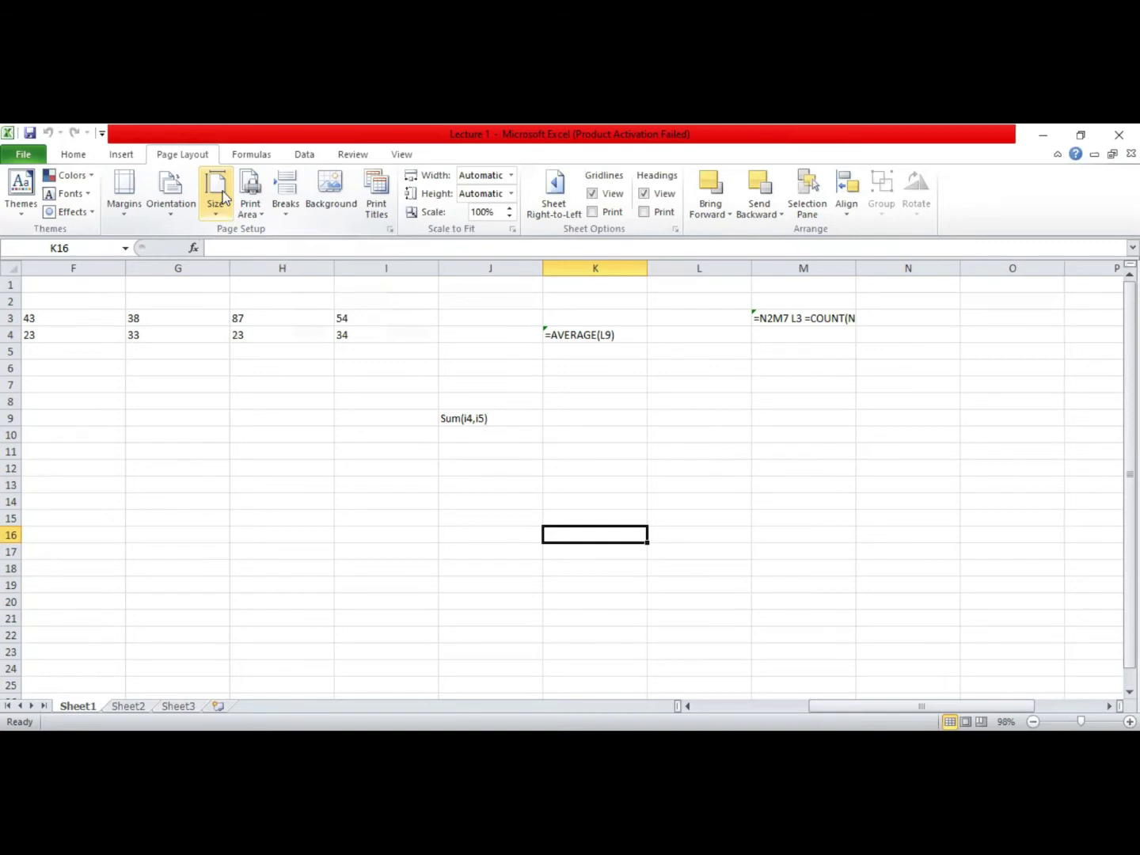
click(272, 157)
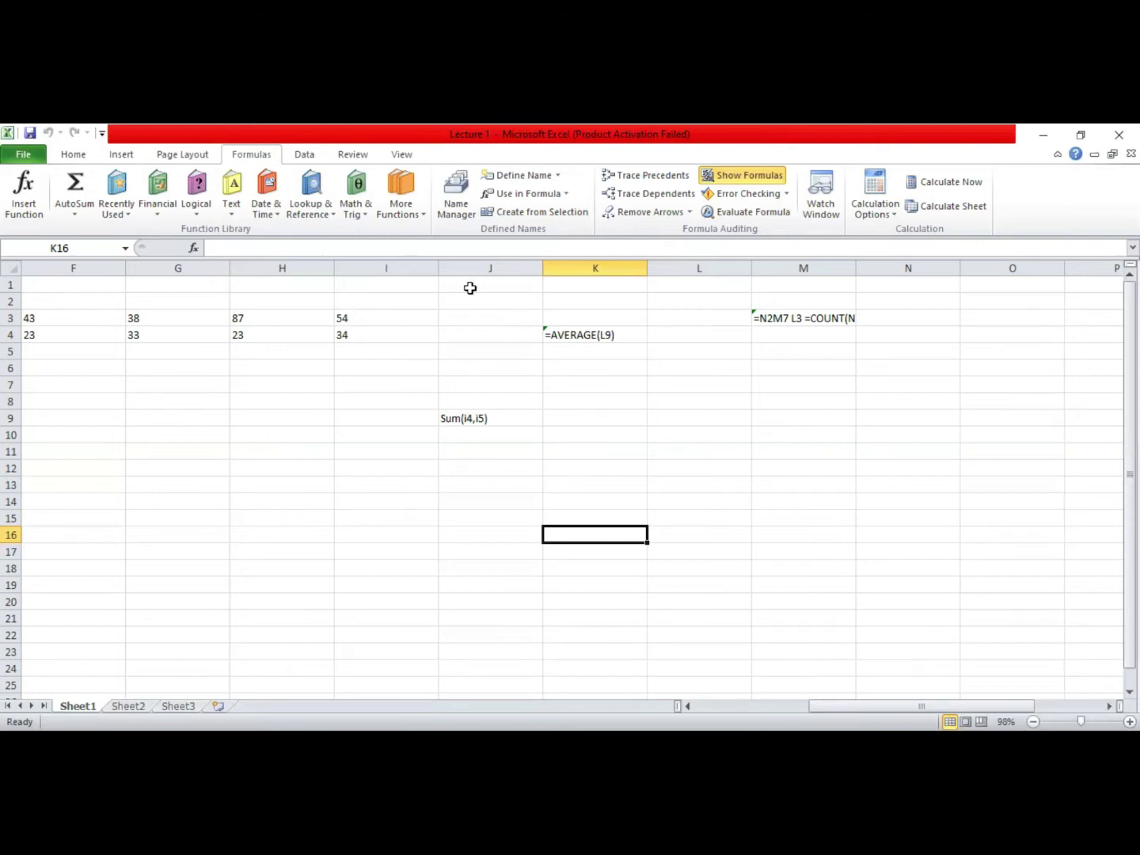
click(483, 320)
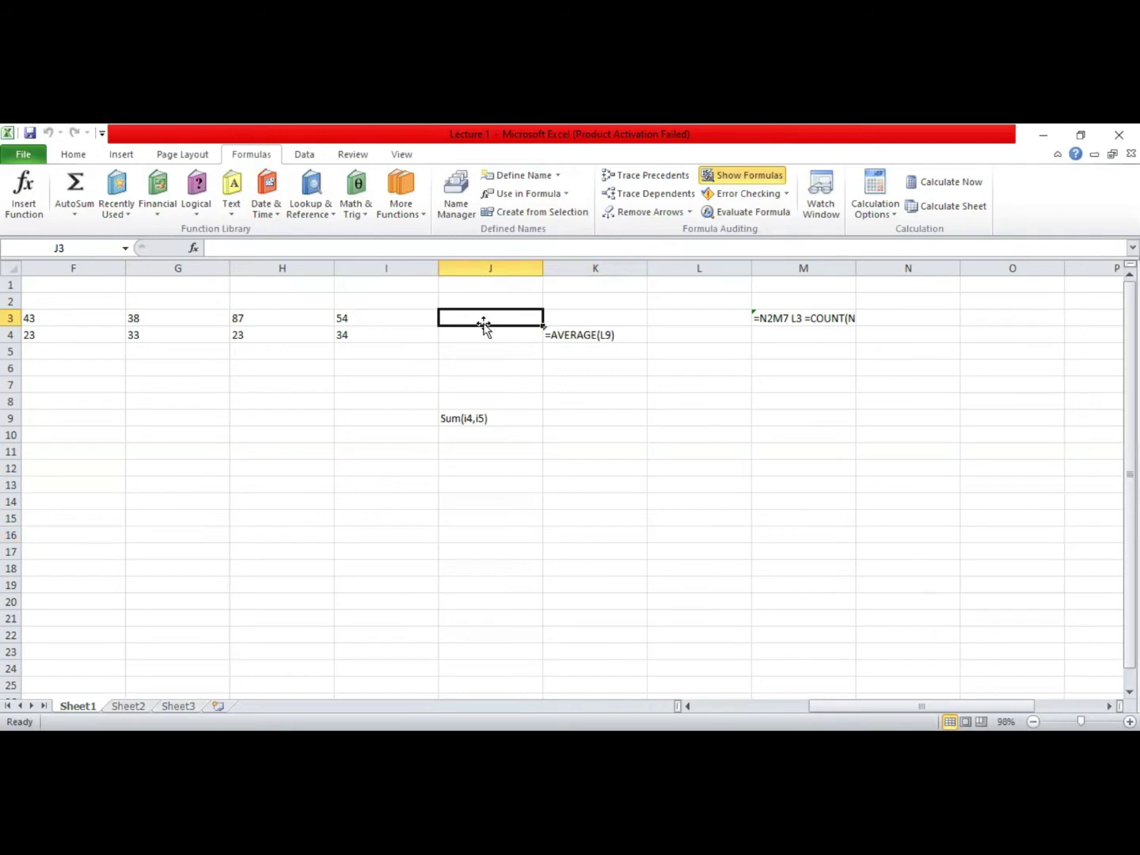
click(30, 209)
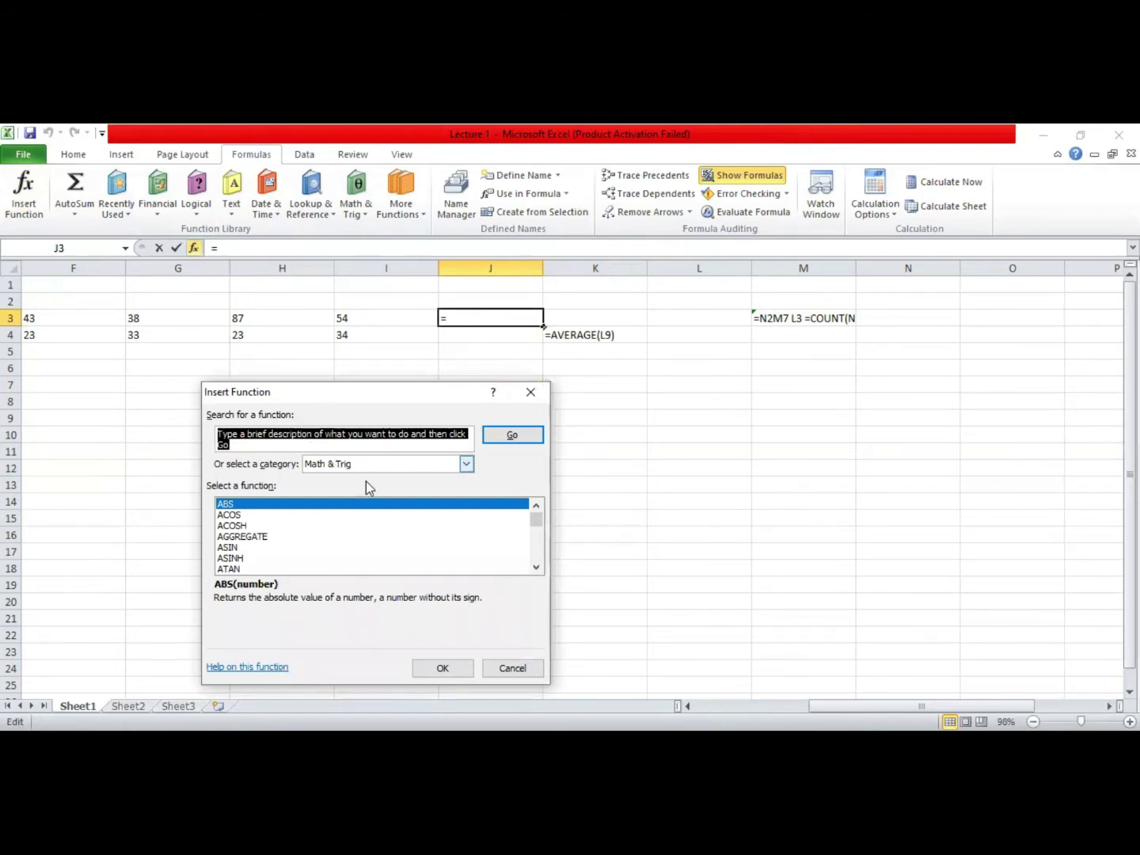
click(466, 465)
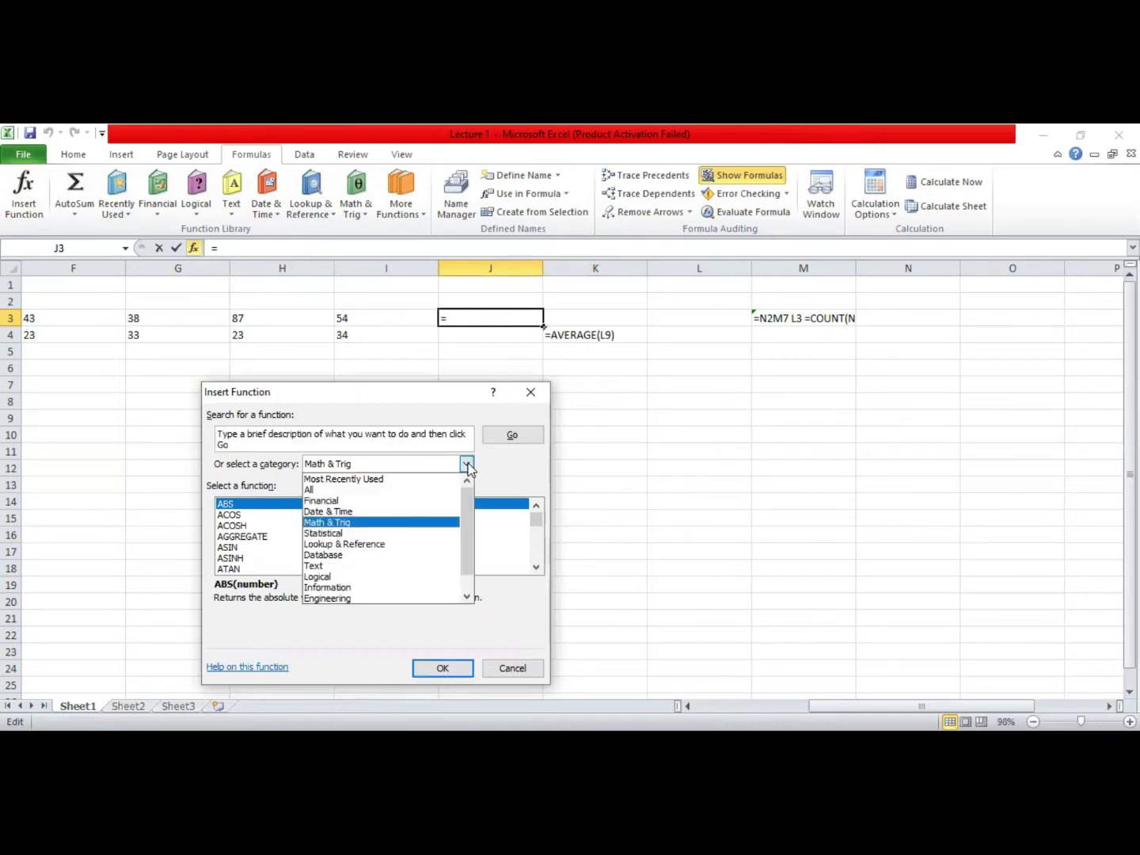
click(433, 503)
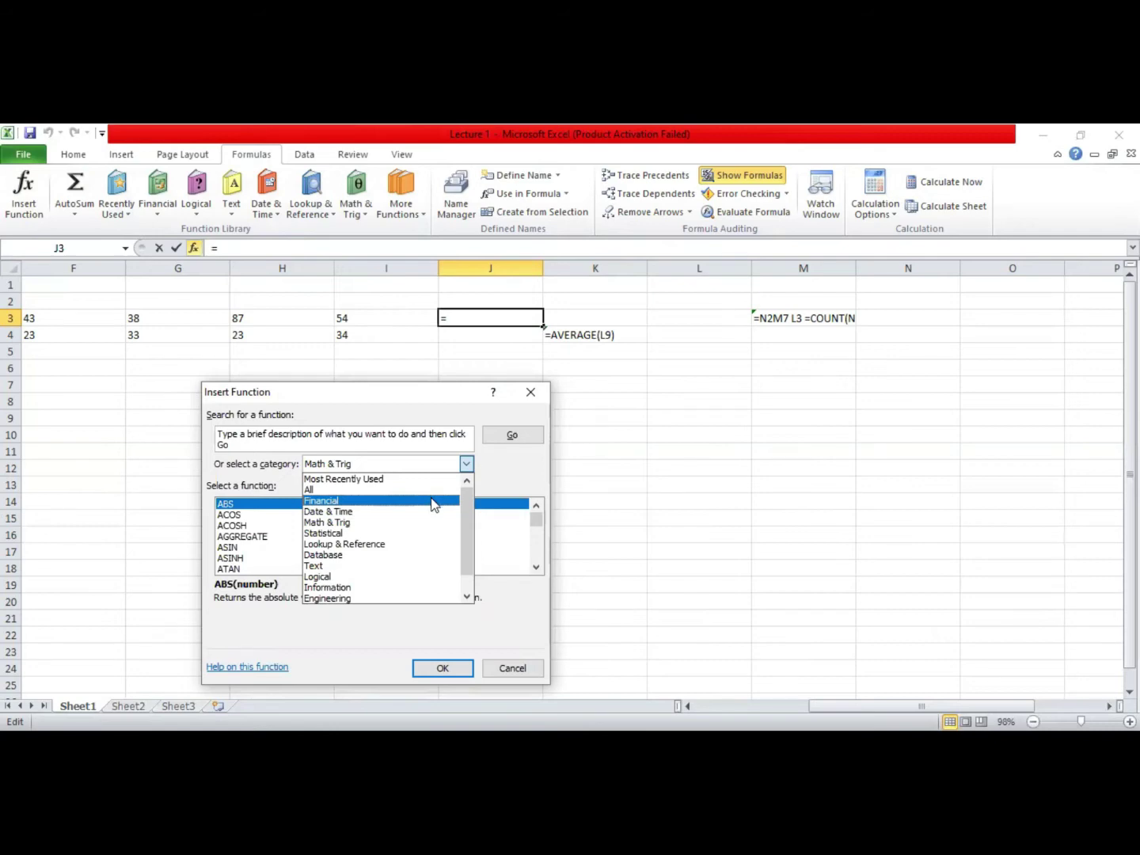
click(433, 503)
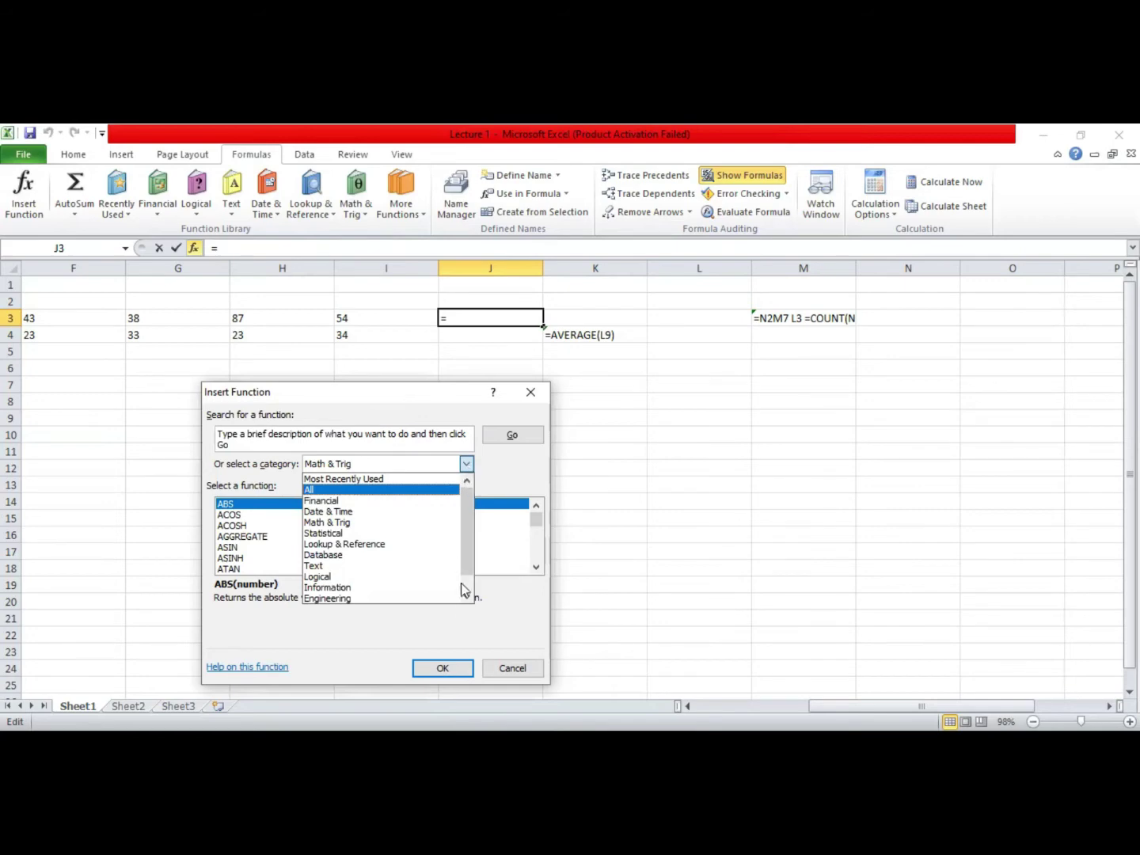
click(459, 622)
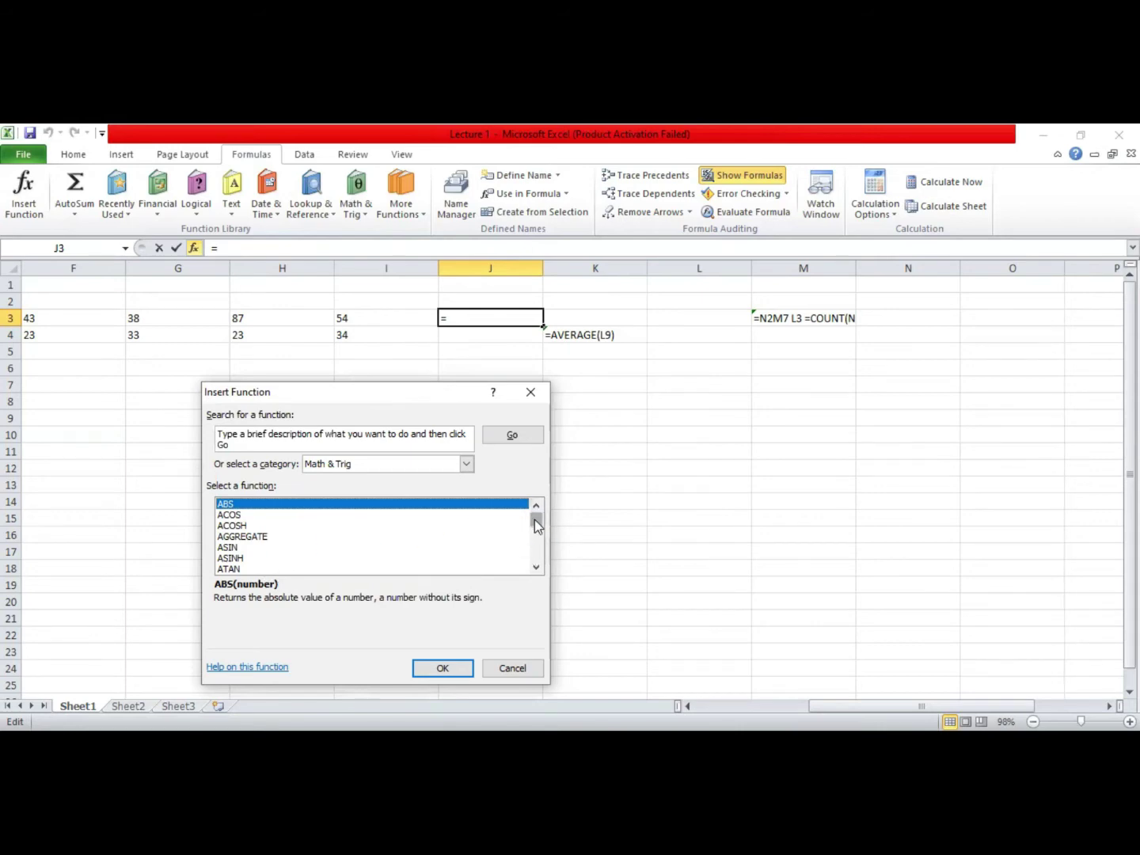
drag(535, 519, 538, 544)
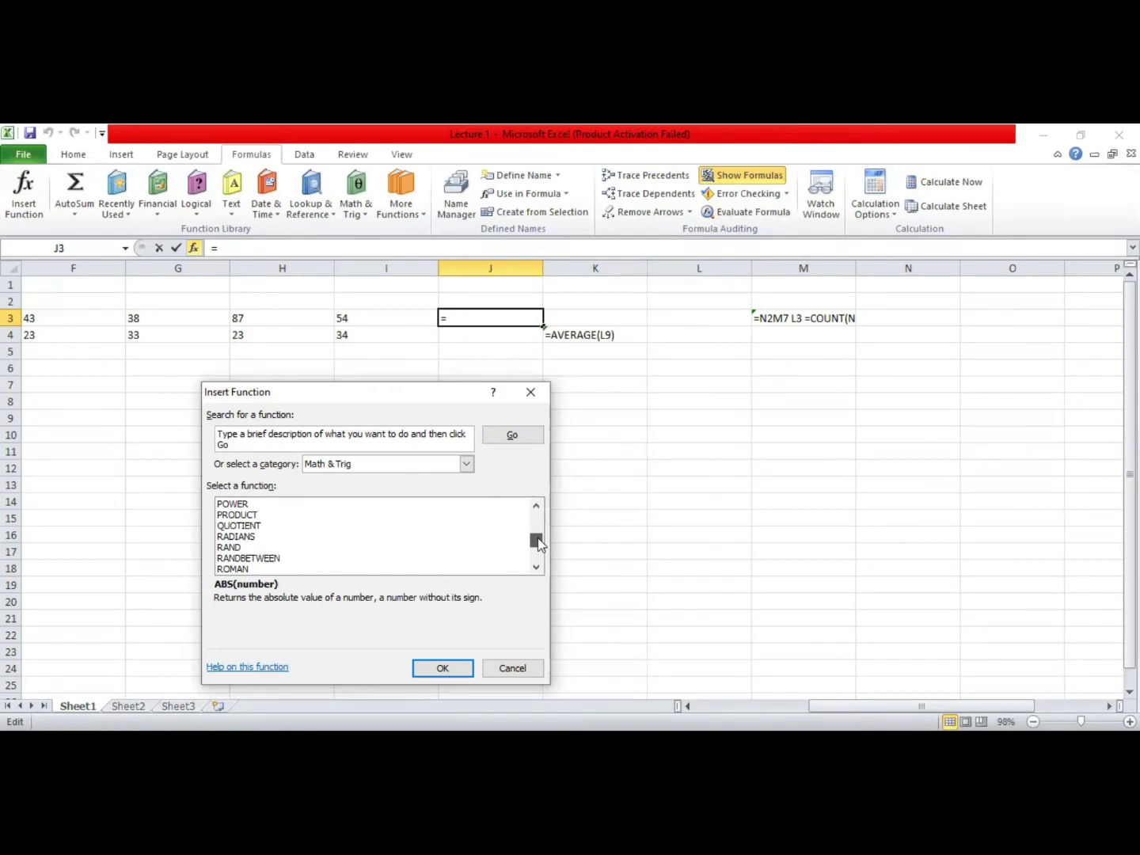
drag(538, 543, 541, 550)
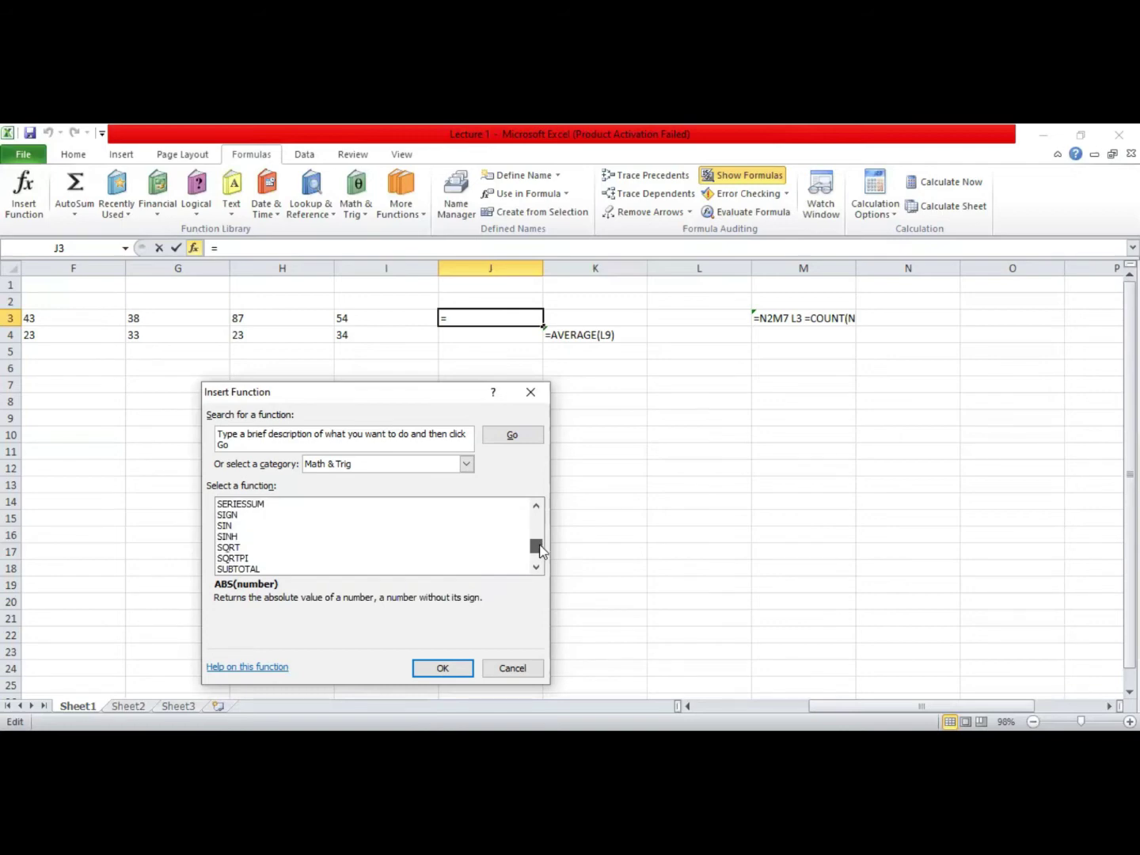
Step: Try to insert the AND function from the Logical category into cell J3
click(467, 464)
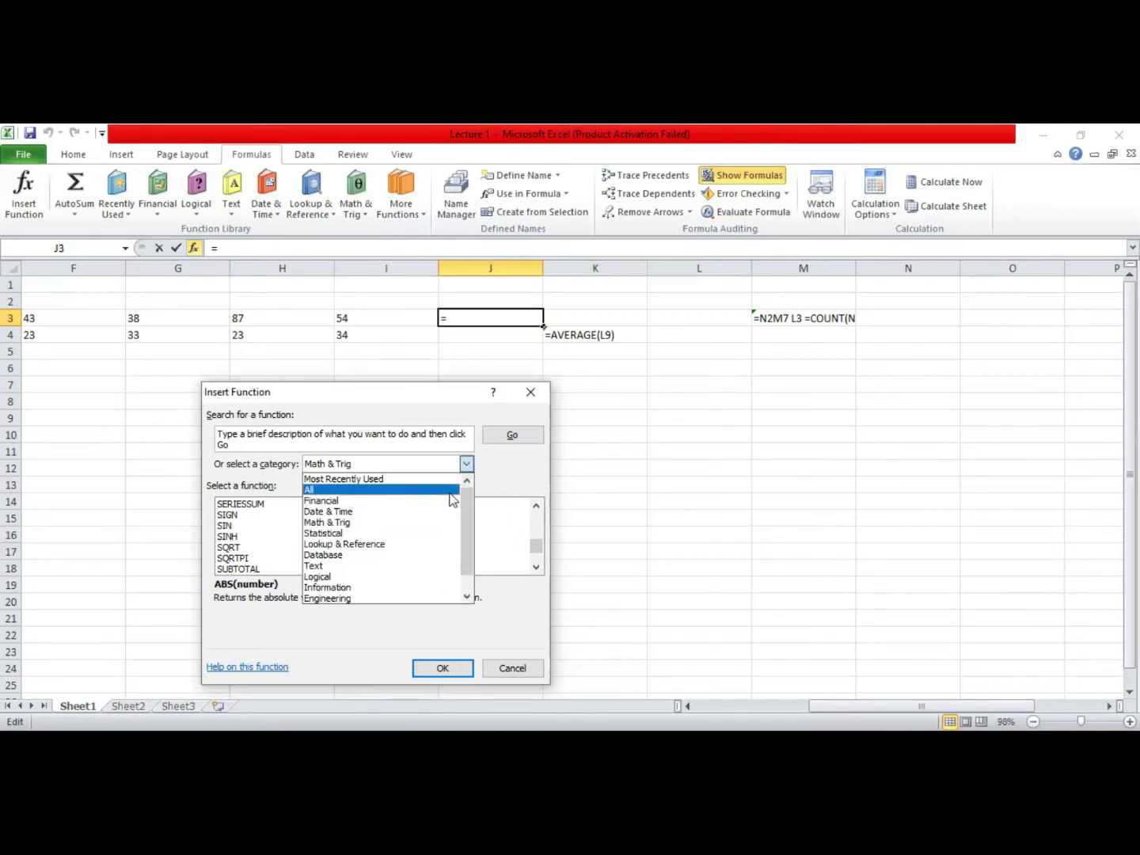
click(425, 576)
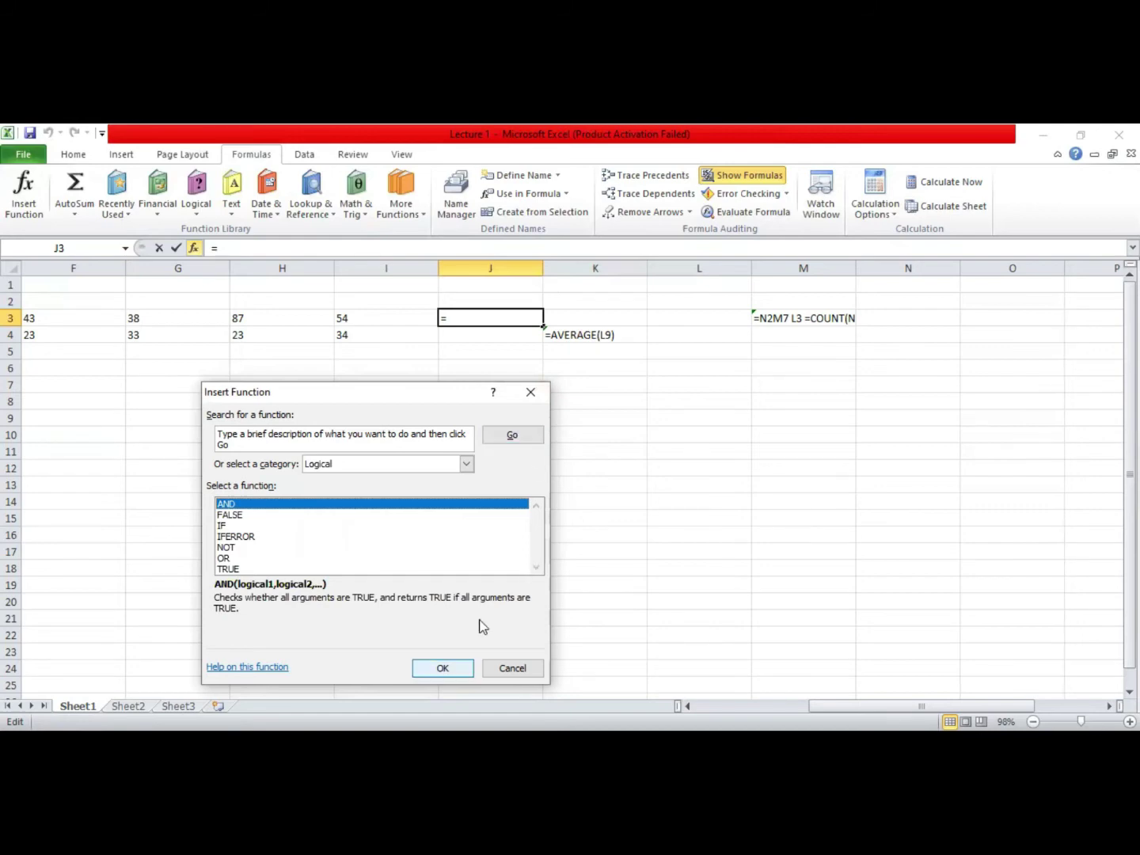
key(Return)
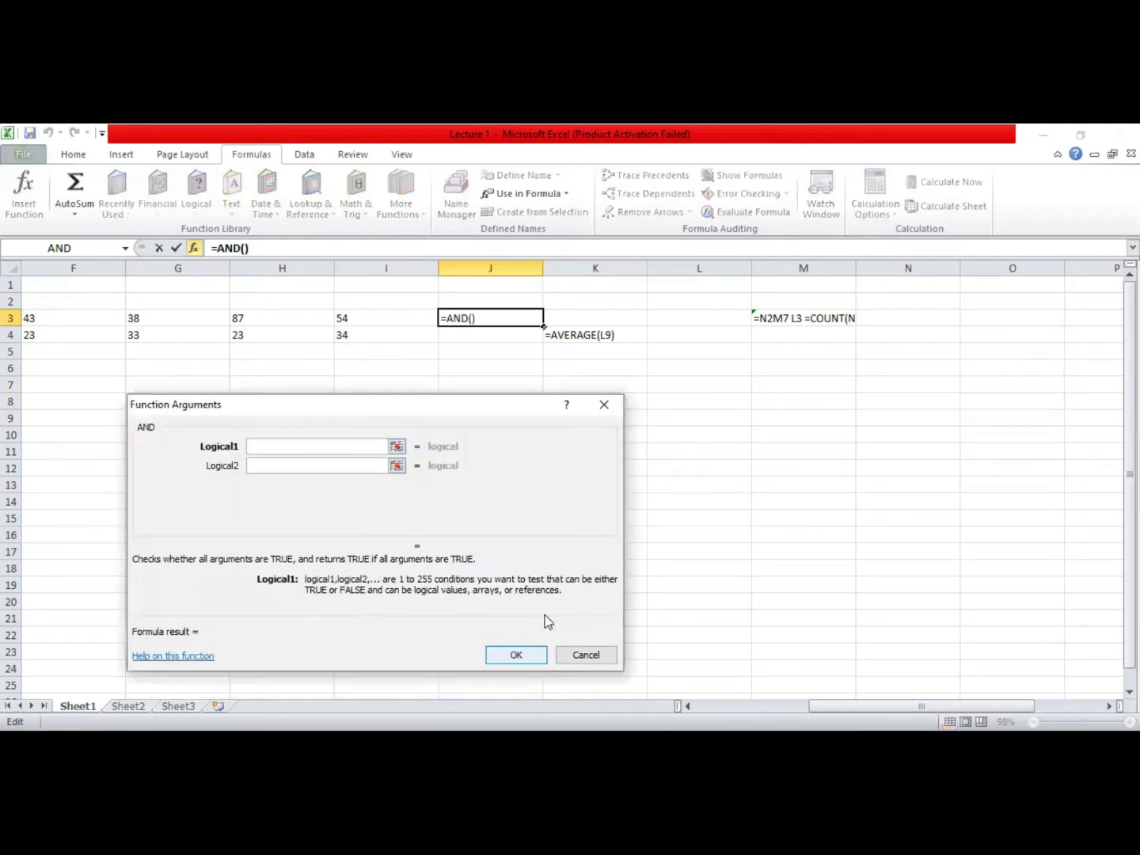
click(586, 655)
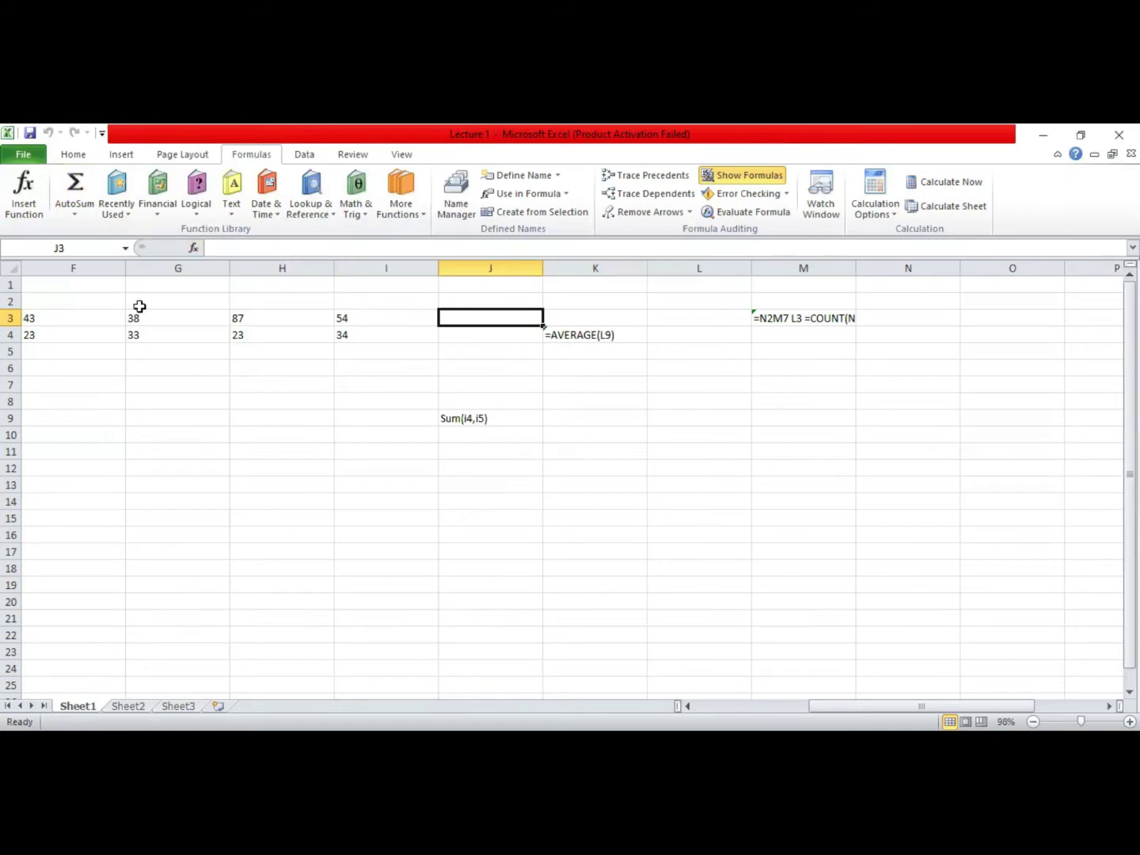
click(141, 330)
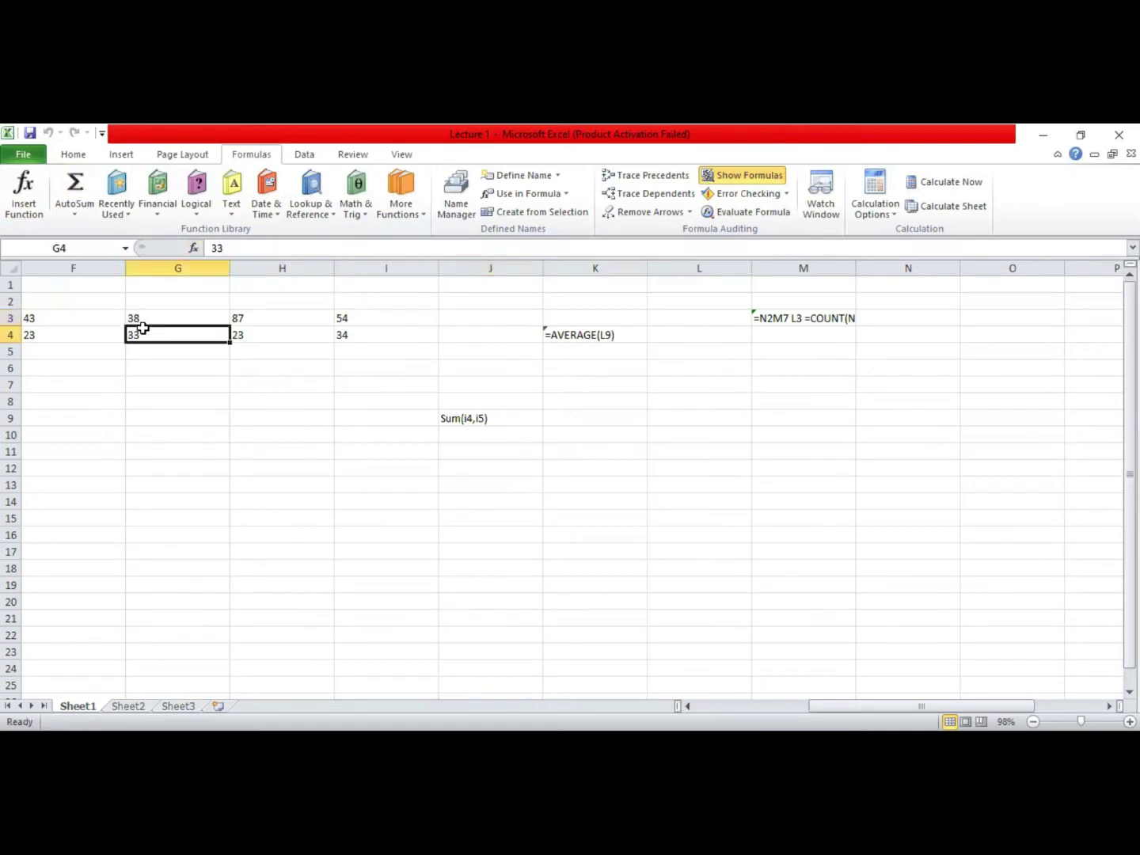
click(76, 213)
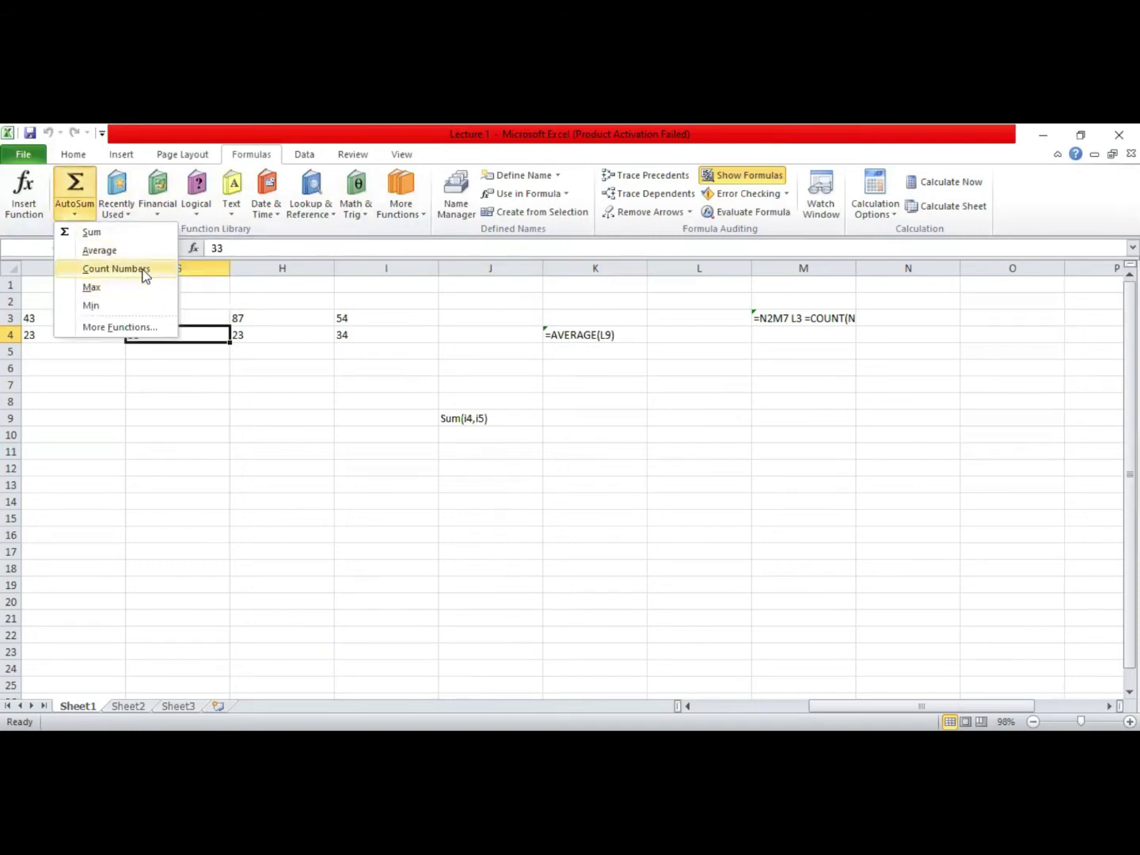
click(126, 327)
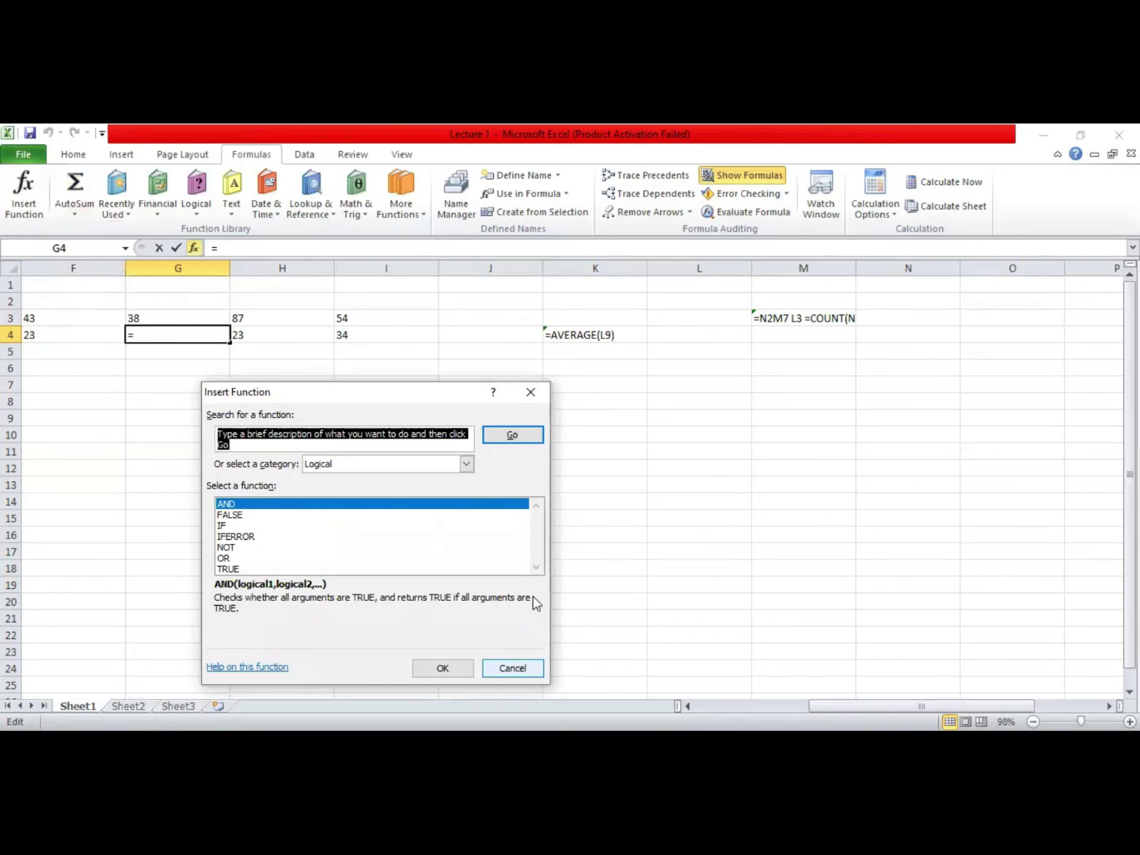
key(Escape)
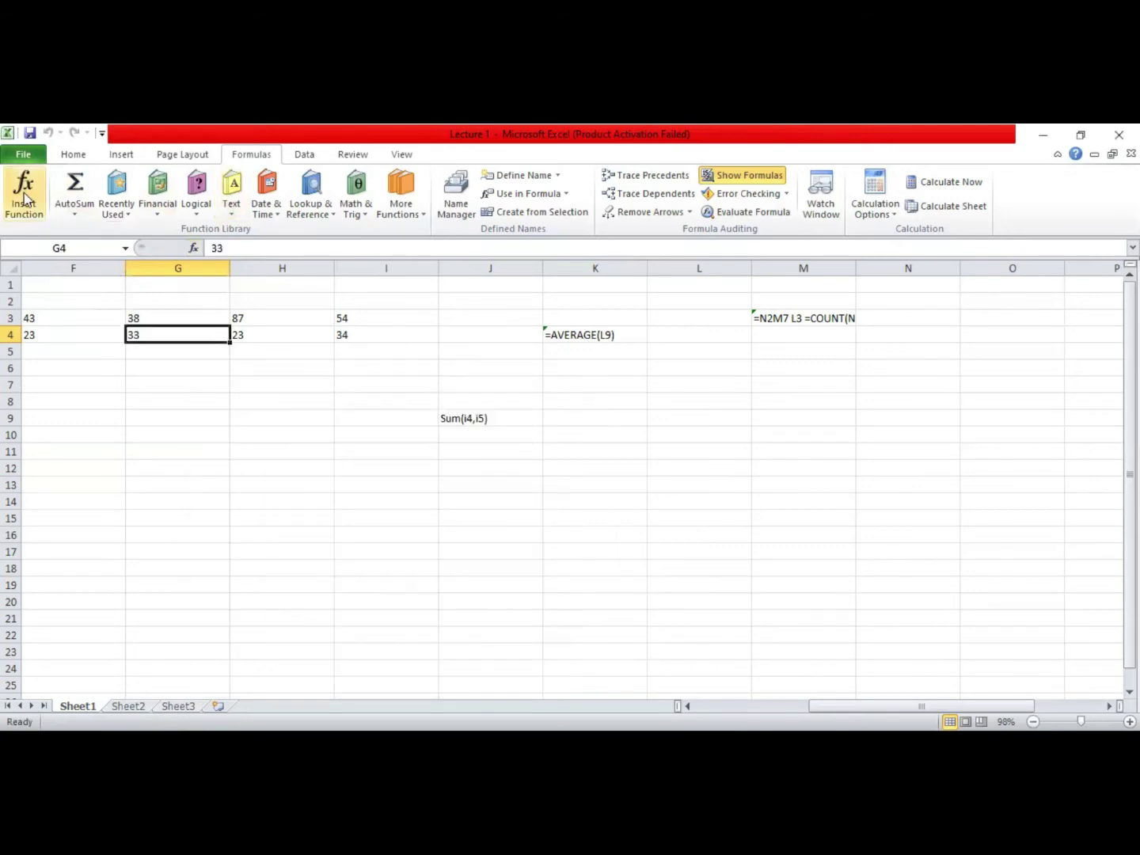
Step: Sum the range F3:I3 in cell J3 with AutoSum and convert the formula to its calculated value
click(71, 217)
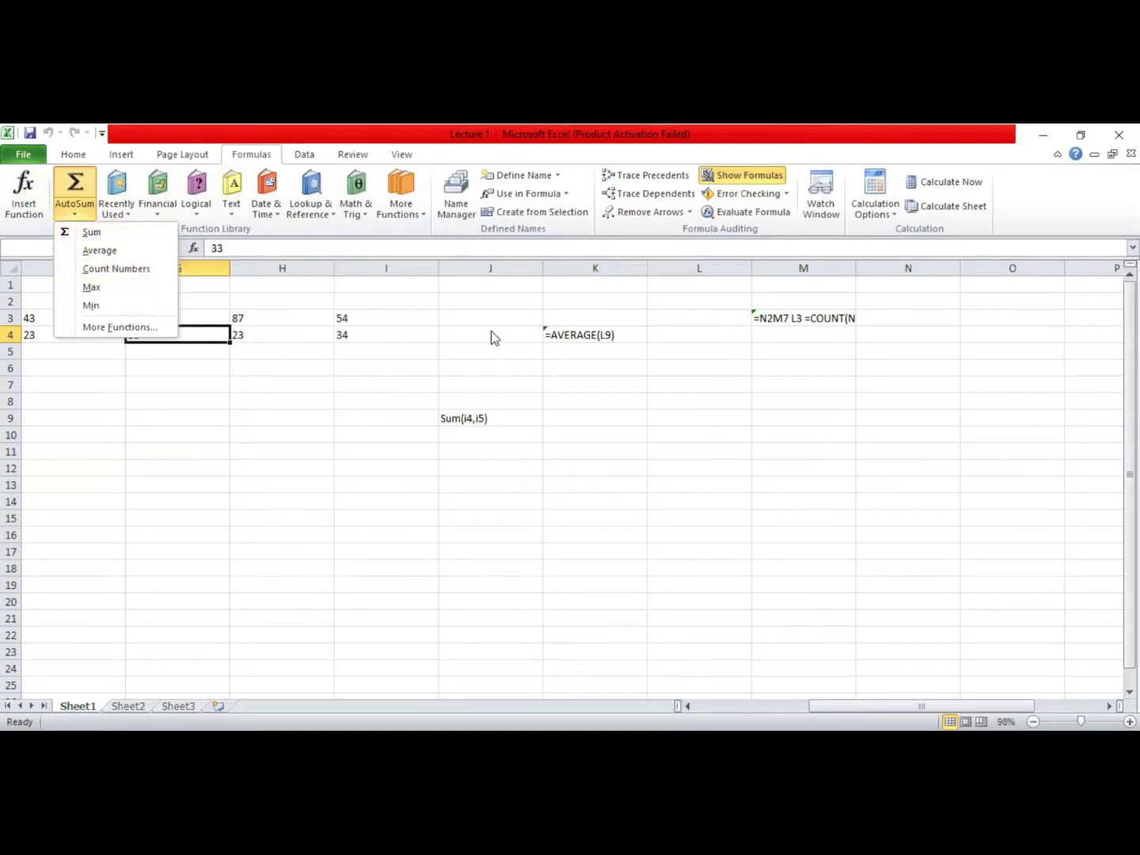
click(474, 313)
click(473, 313)
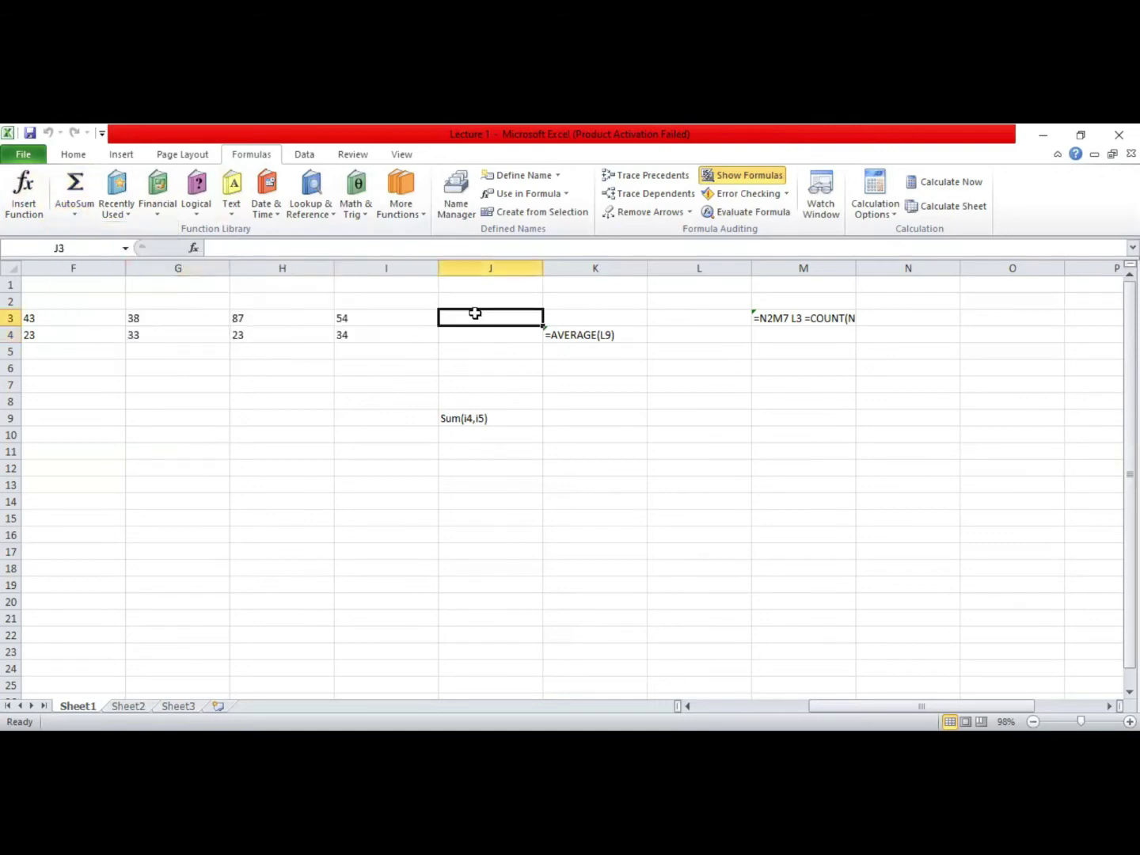
click(76, 214)
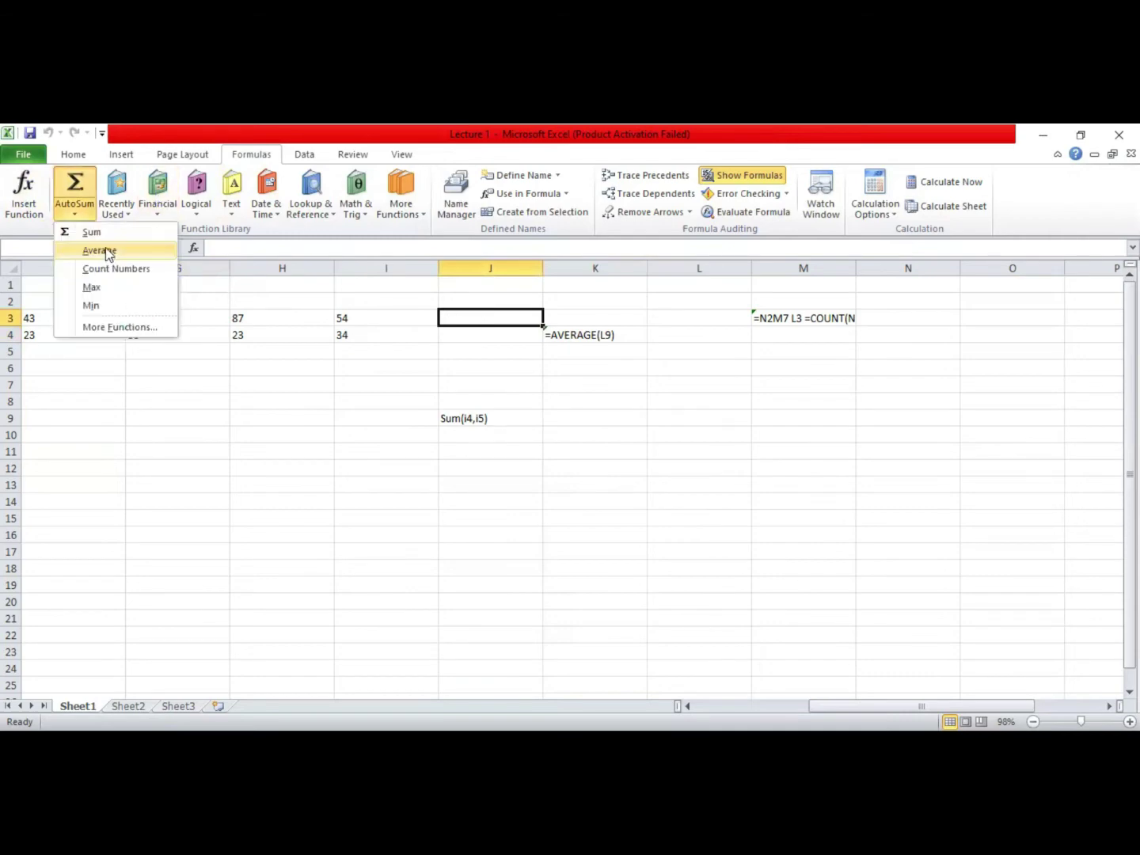
click(99, 250)
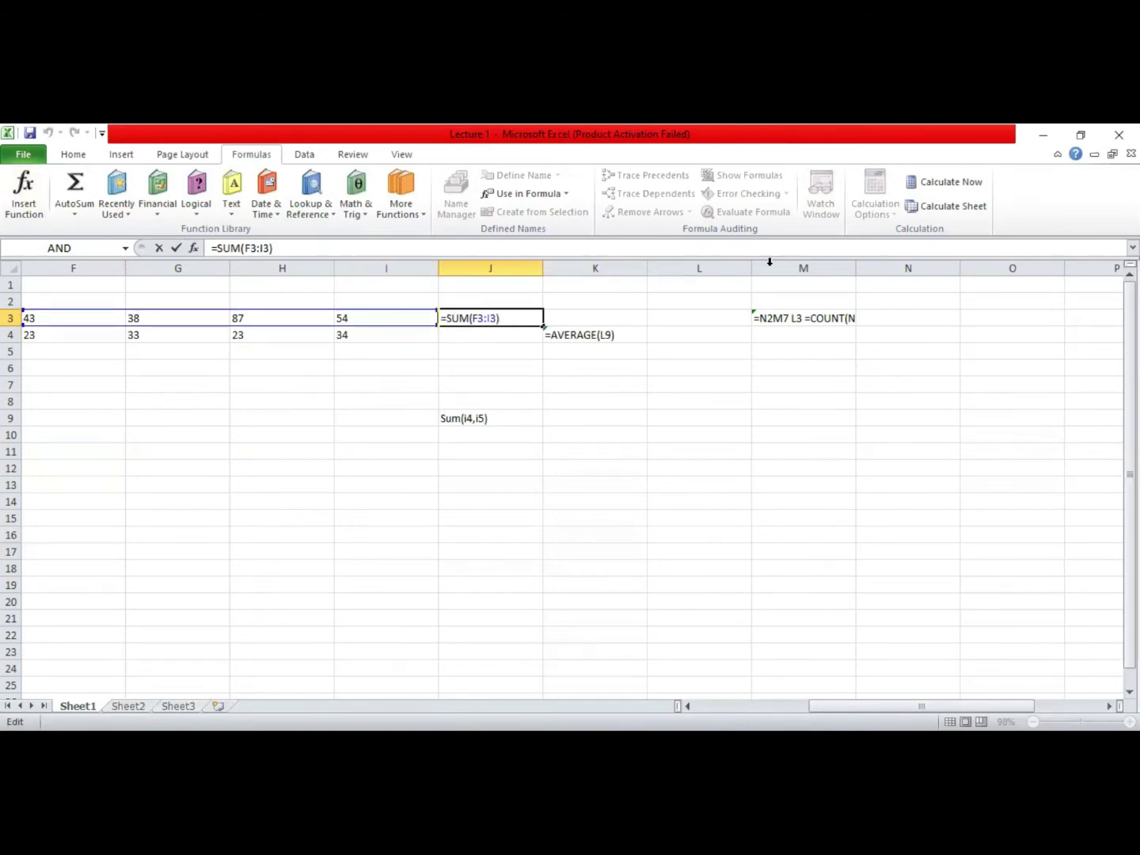
click(966, 181)
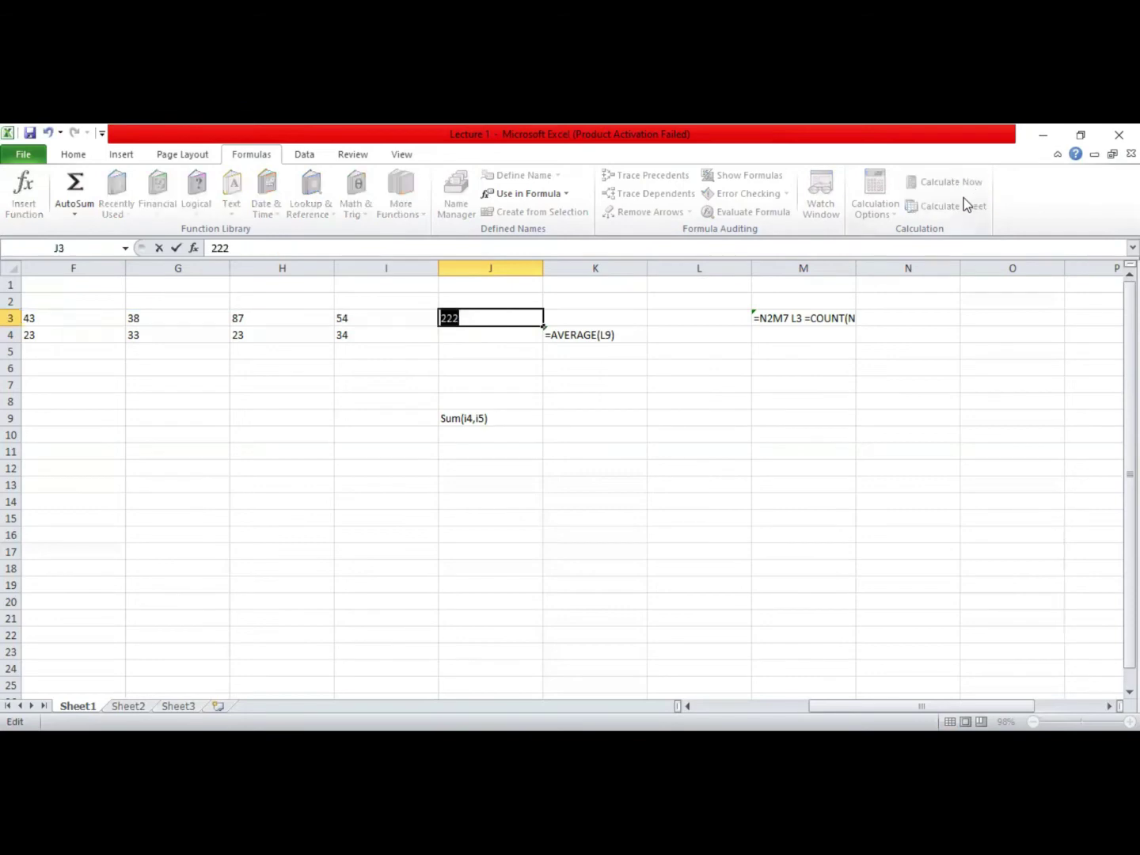
click(535, 371)
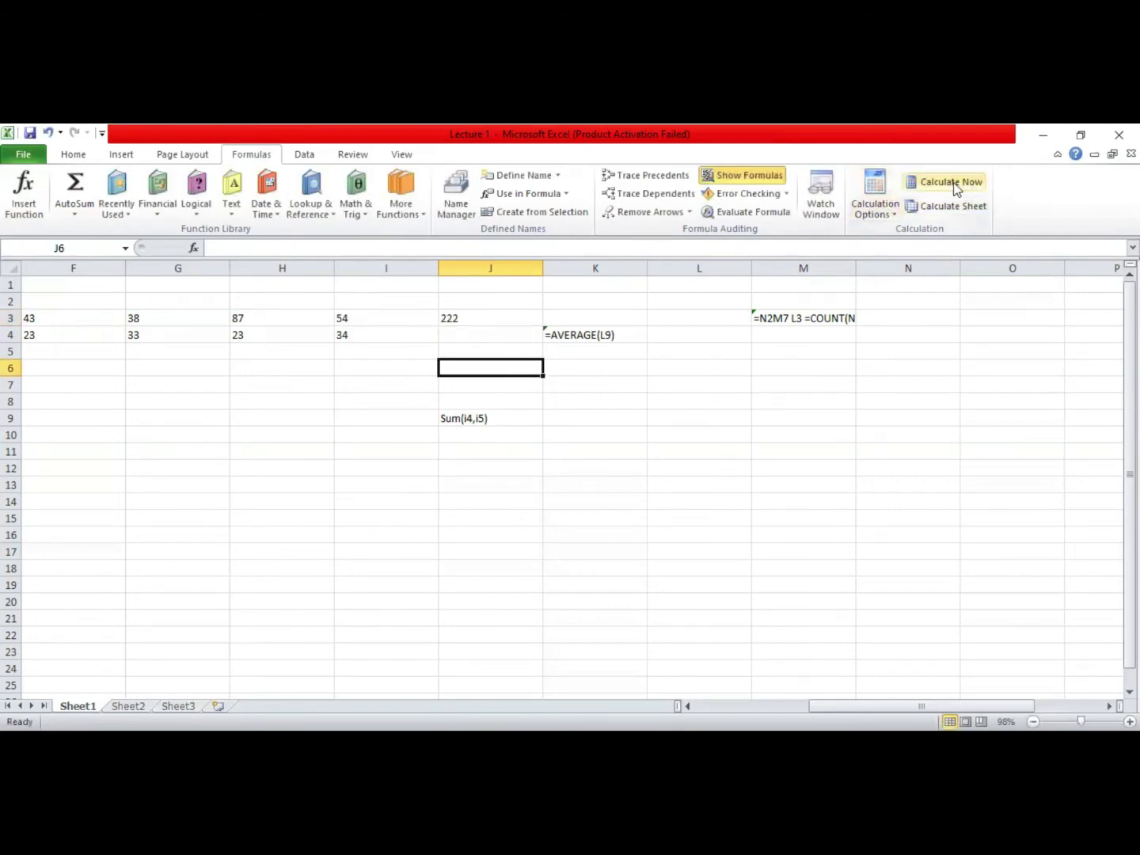
Step: Examine the AutoSum options, the recently used functions and the full list of Financial functions for cell J4
click(471, 339)
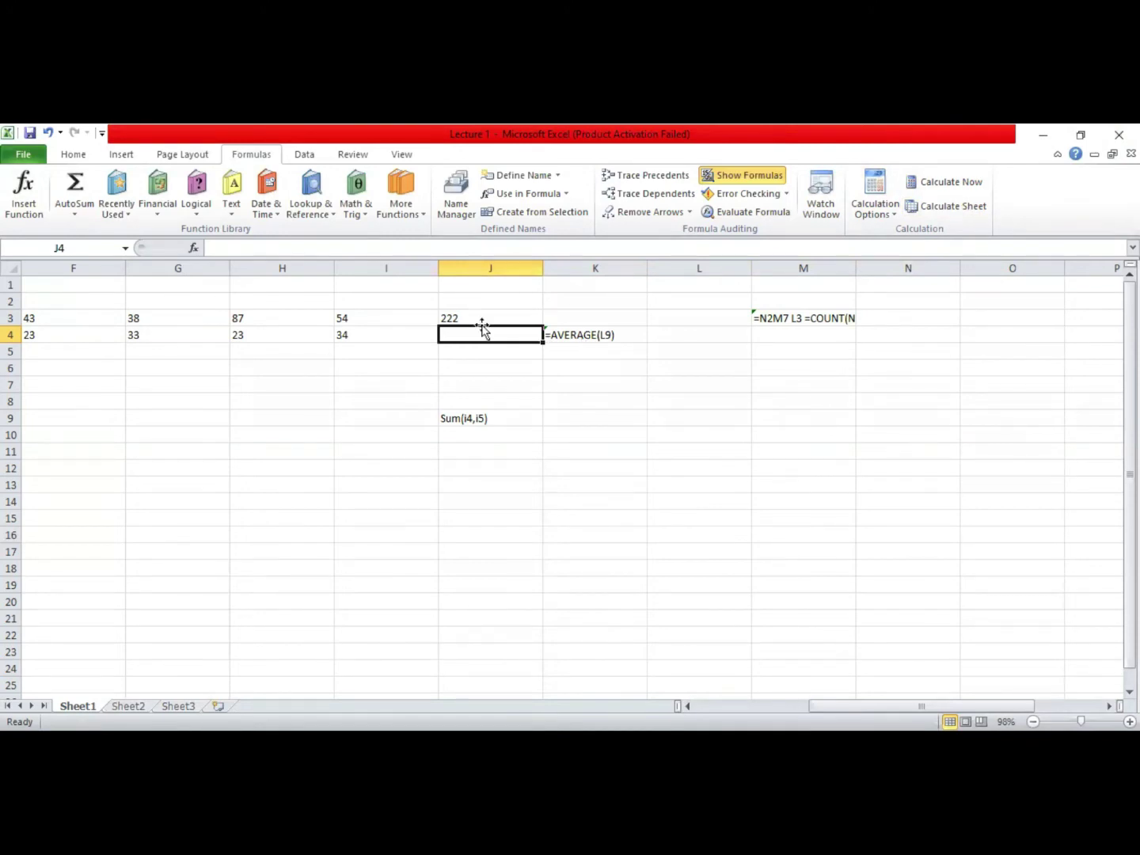
click(90, 209)
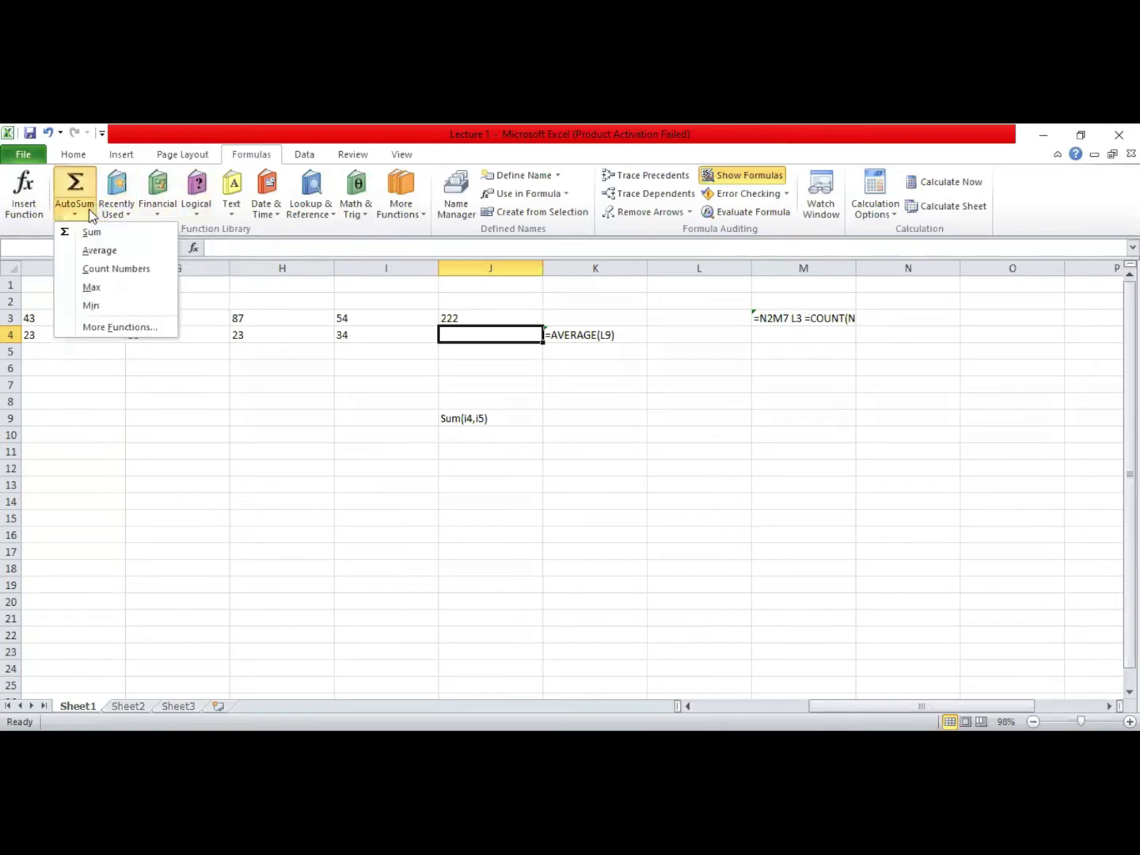
click(132, 217)
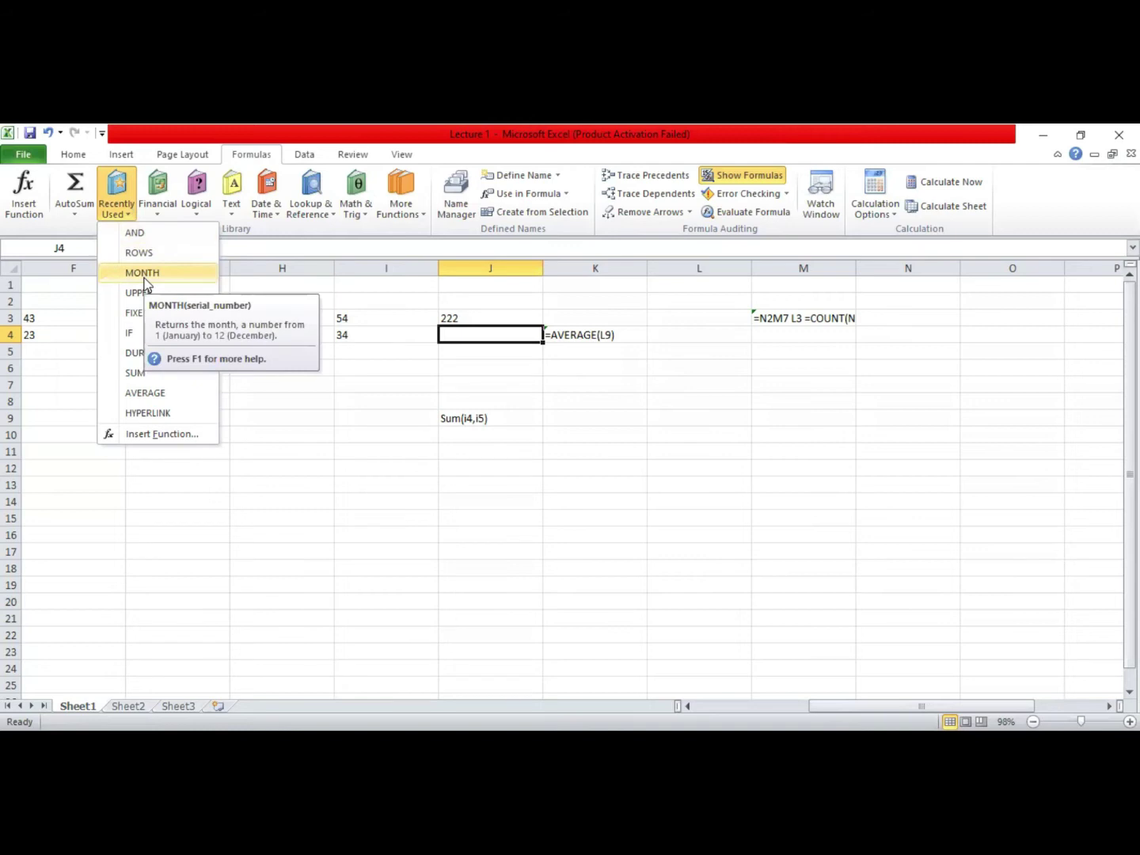
click(296, 409)
click(168, 214)
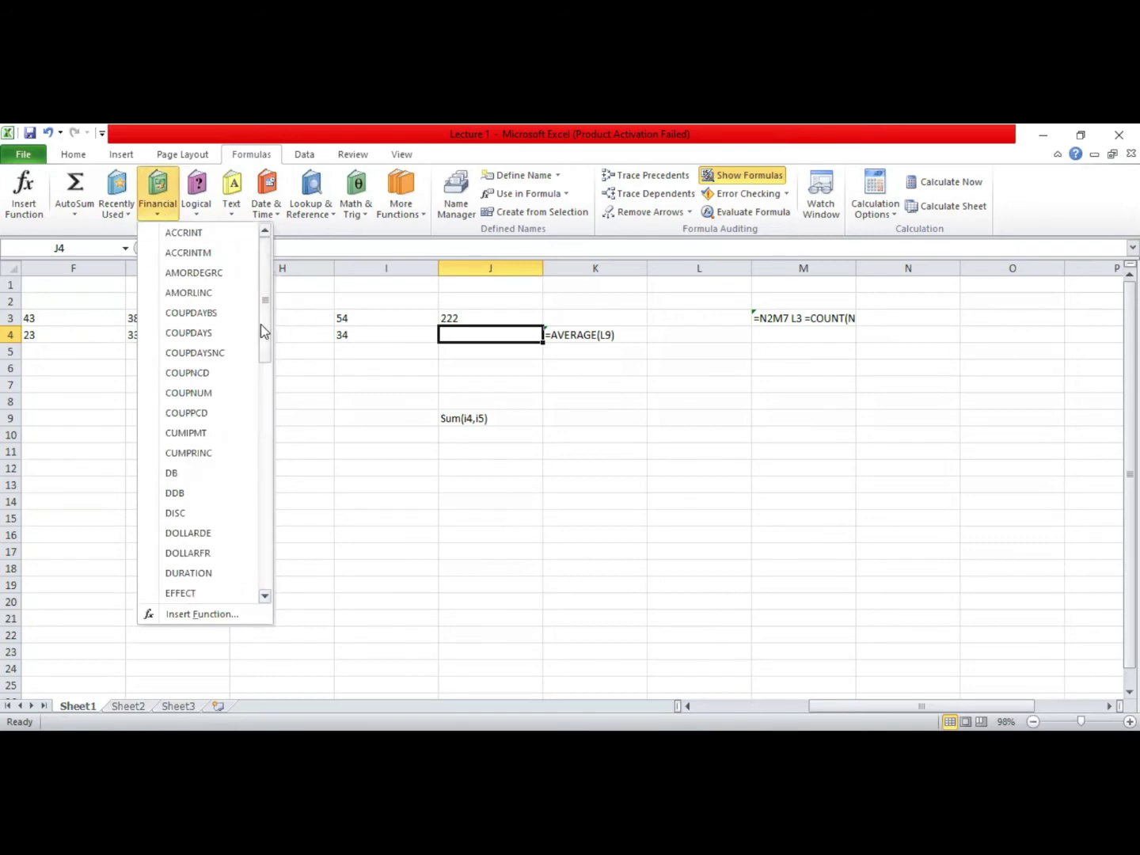
drag(259, 331, 255, 521)
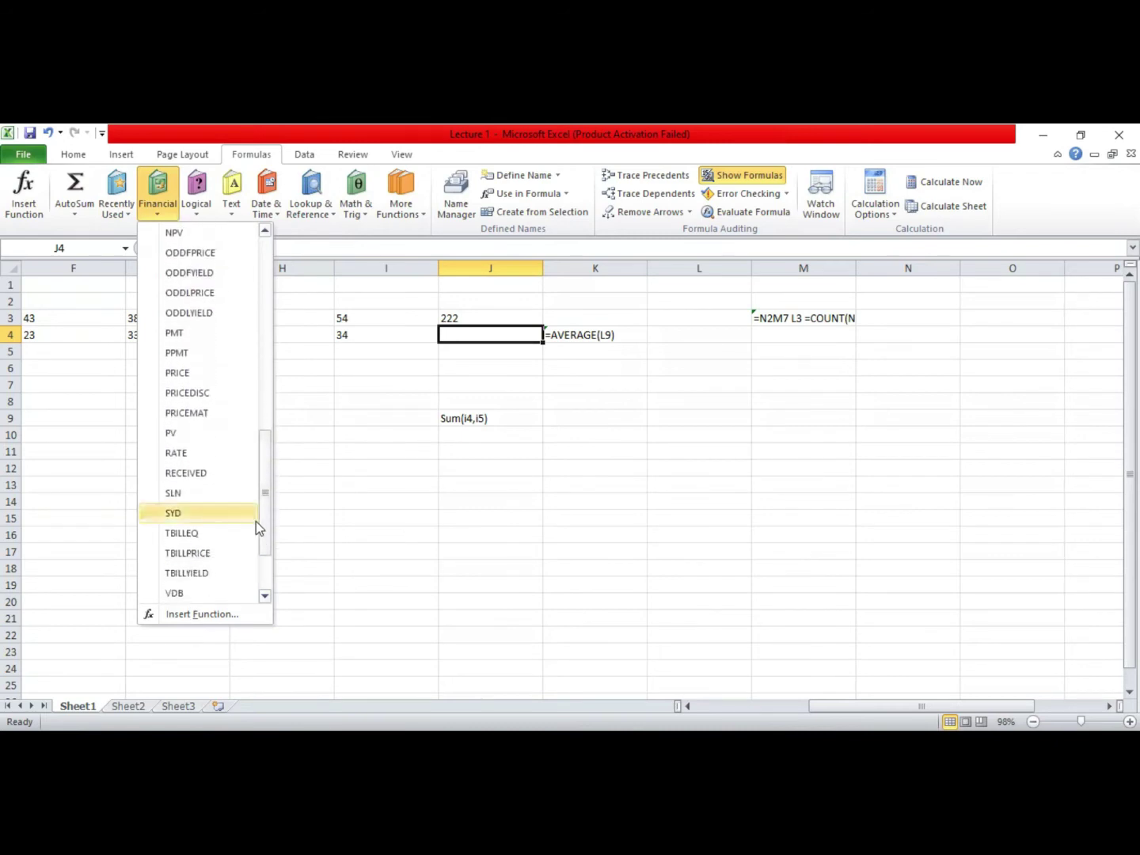
click(266, 566)
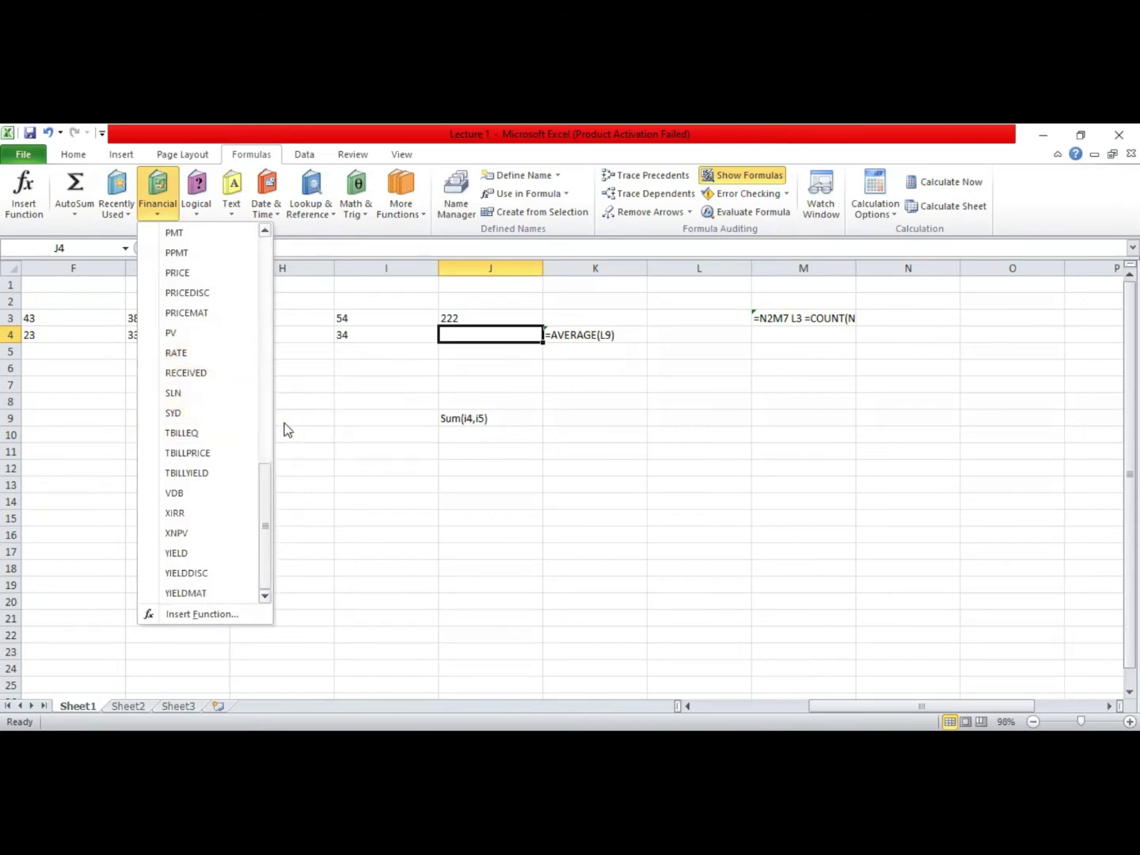
click(267, 274)
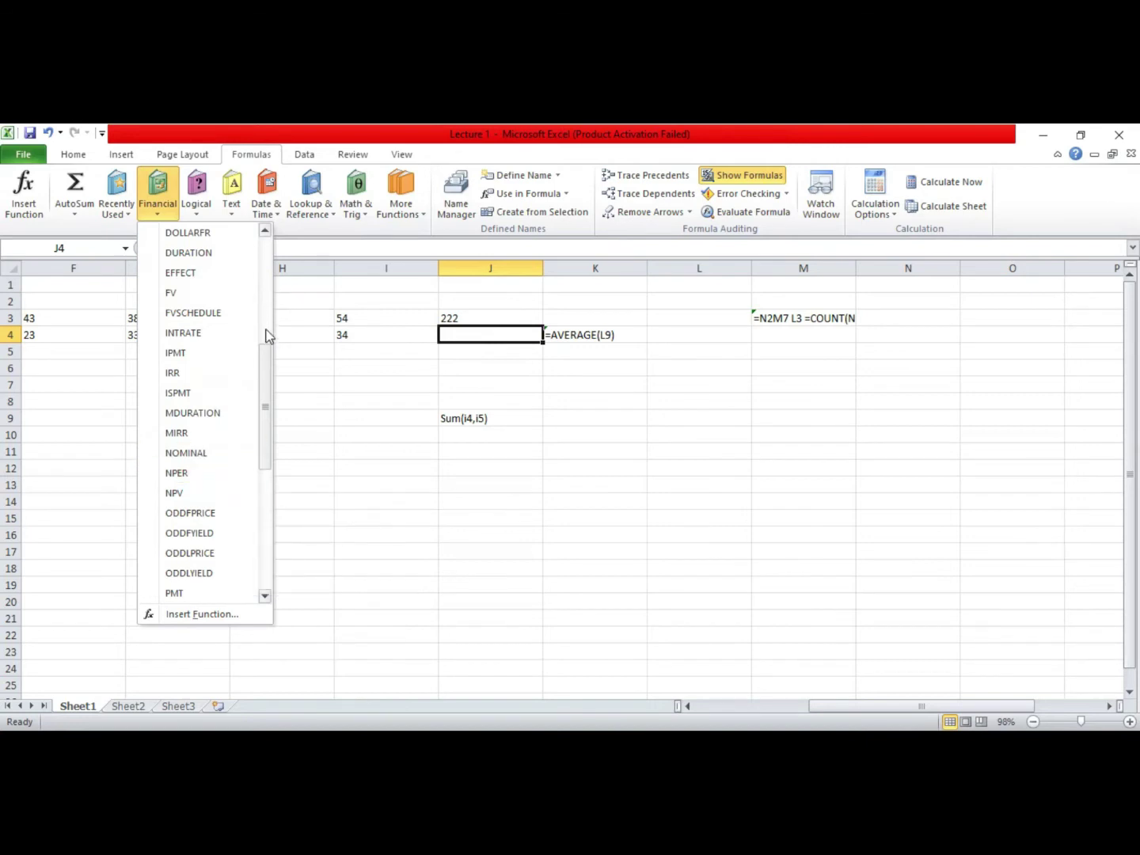
drag(264, 364, 264, 254)
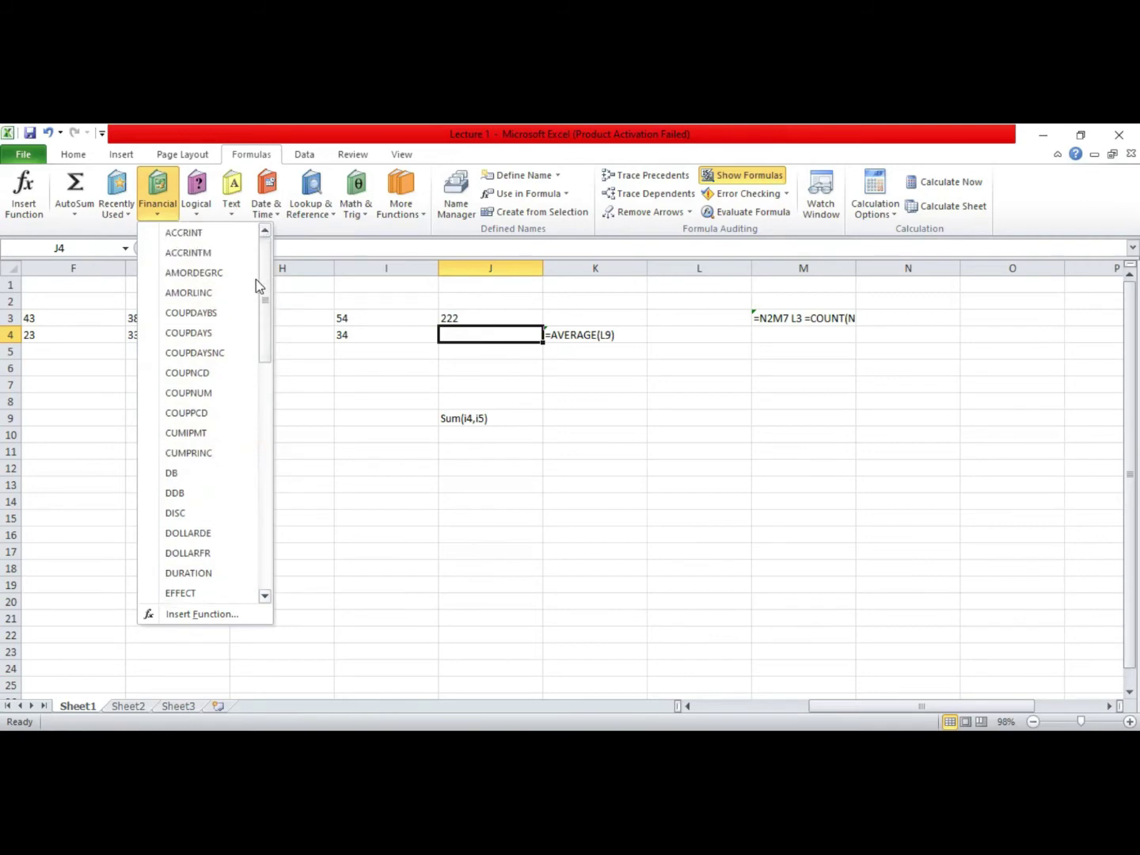
click(317, 380)
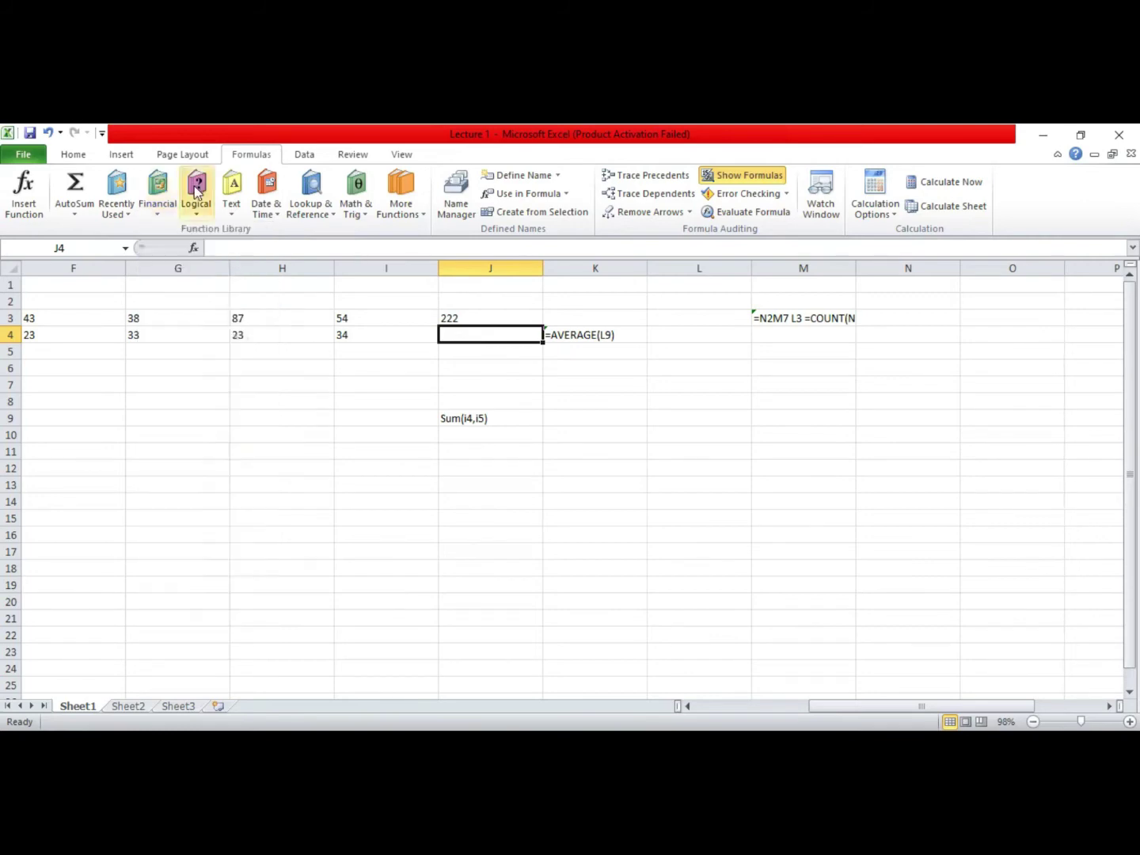
Step: Insert the Logical function FALSE into cell J4 and recalculate the workbook with that cell selected
click(194, 209)
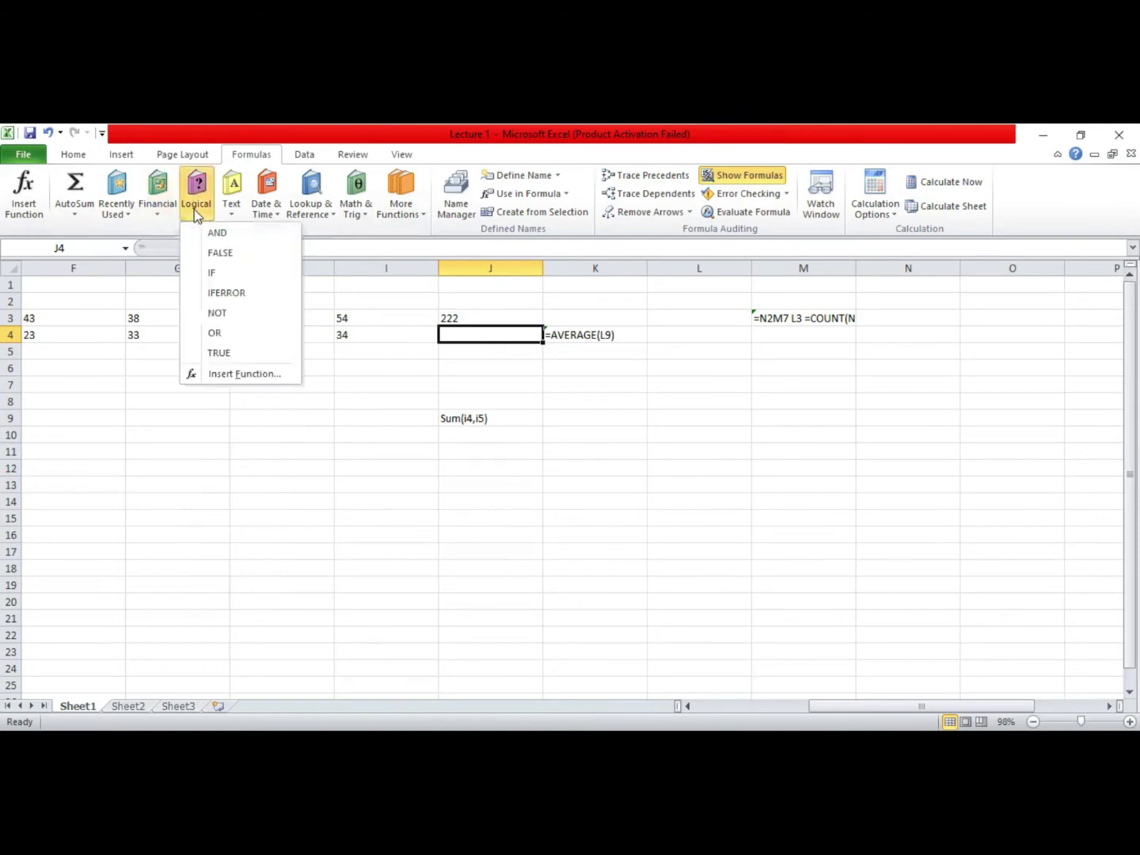
click(230, 254)
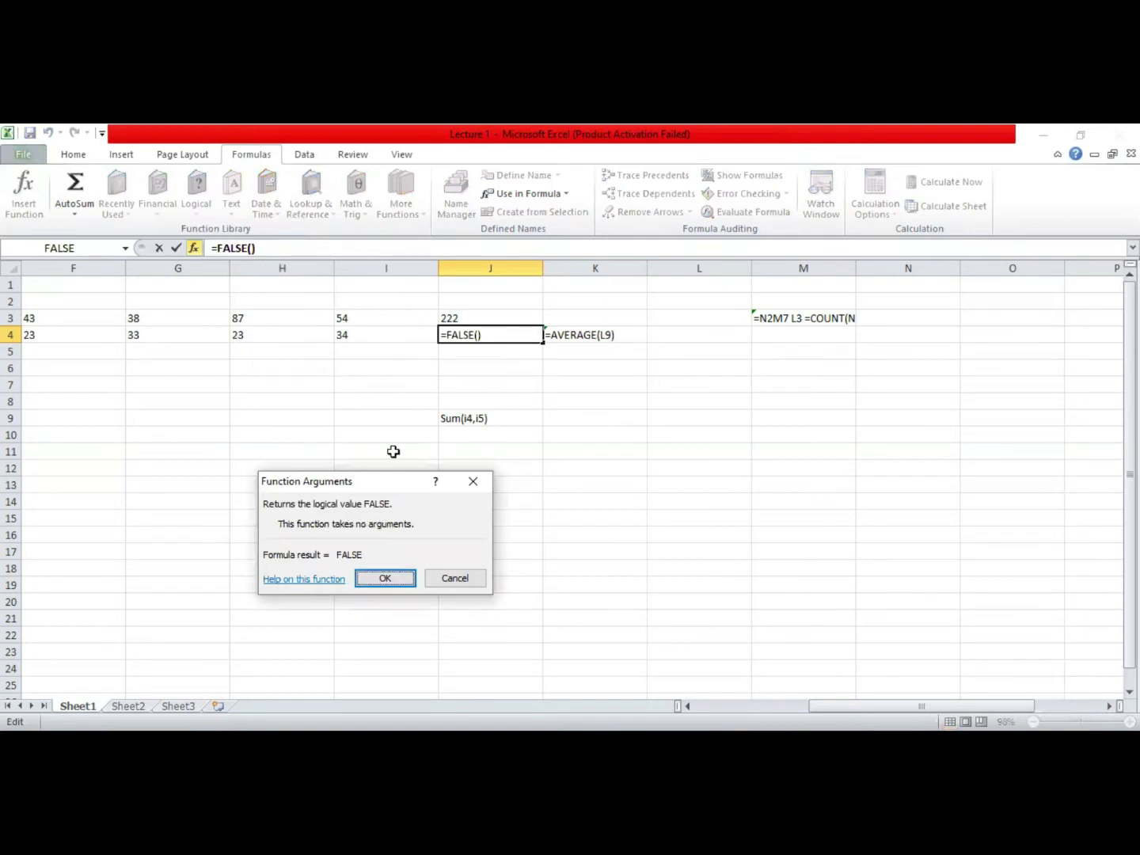
click(387, 578)
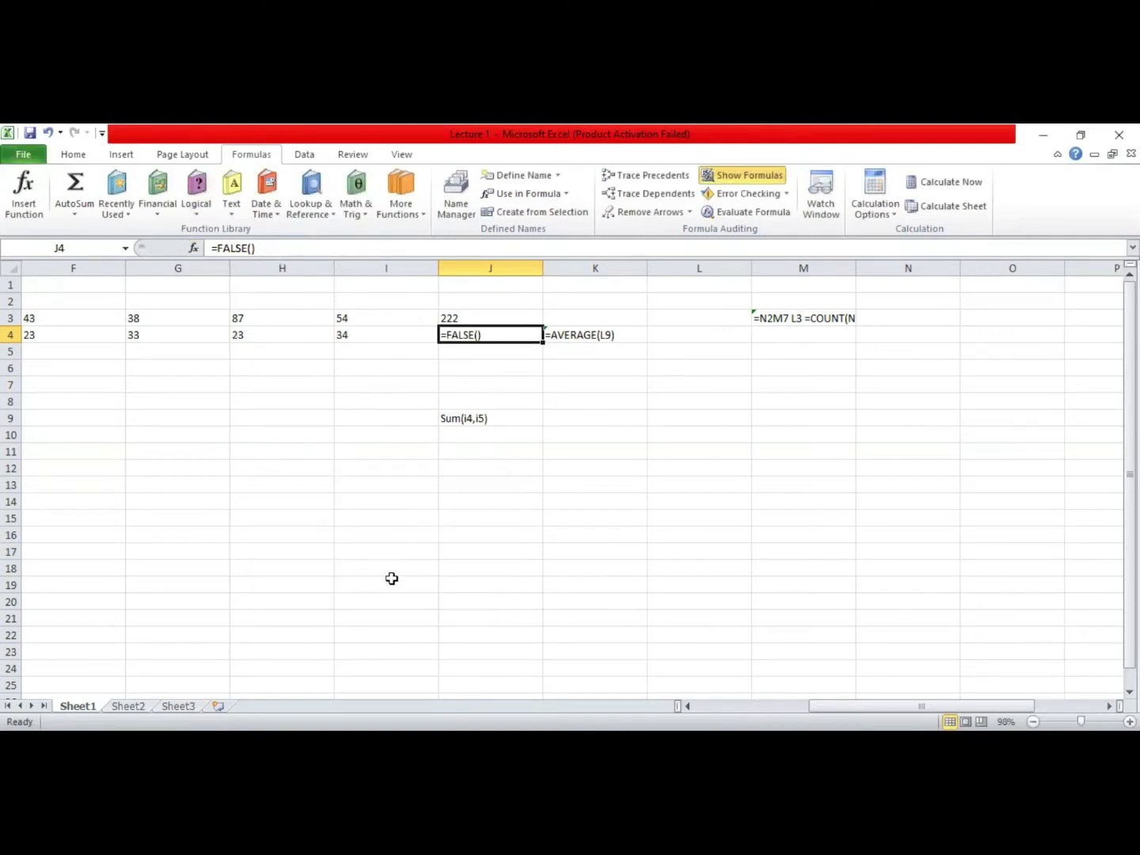
key(Return)
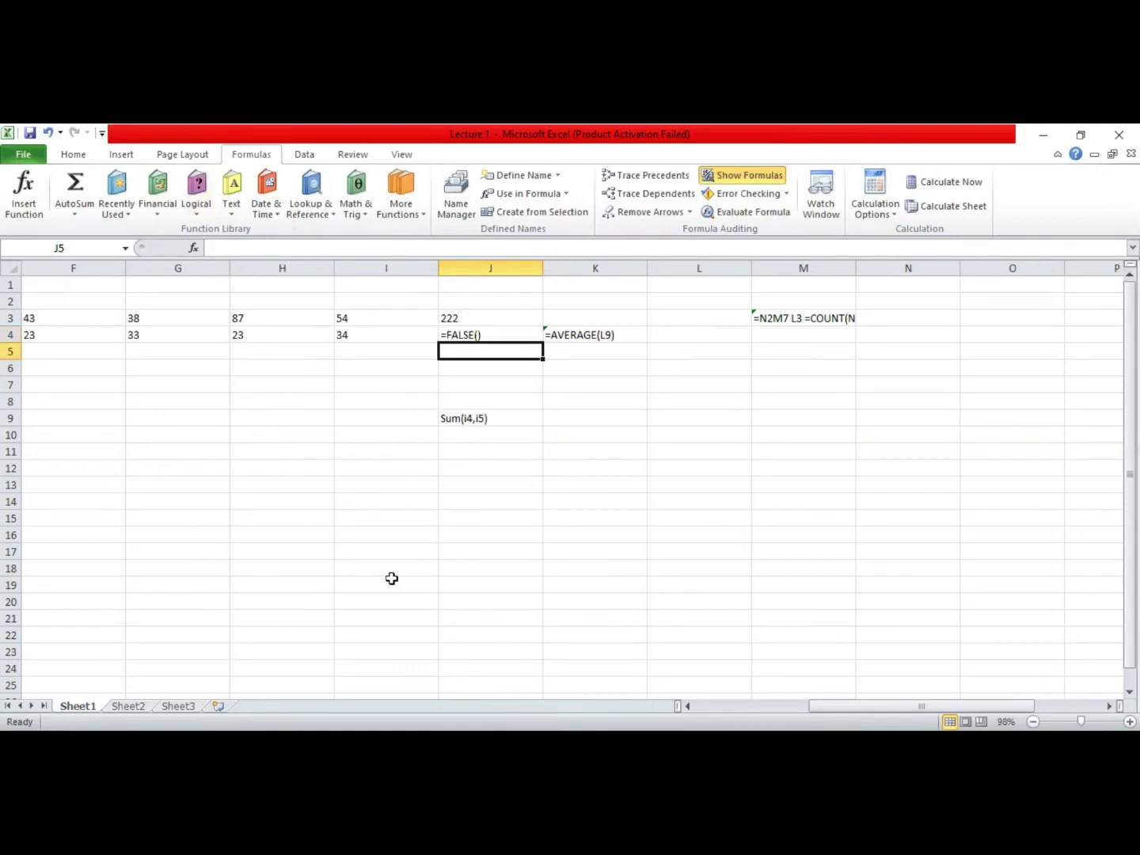
click(483, 333)
click(920, 183)
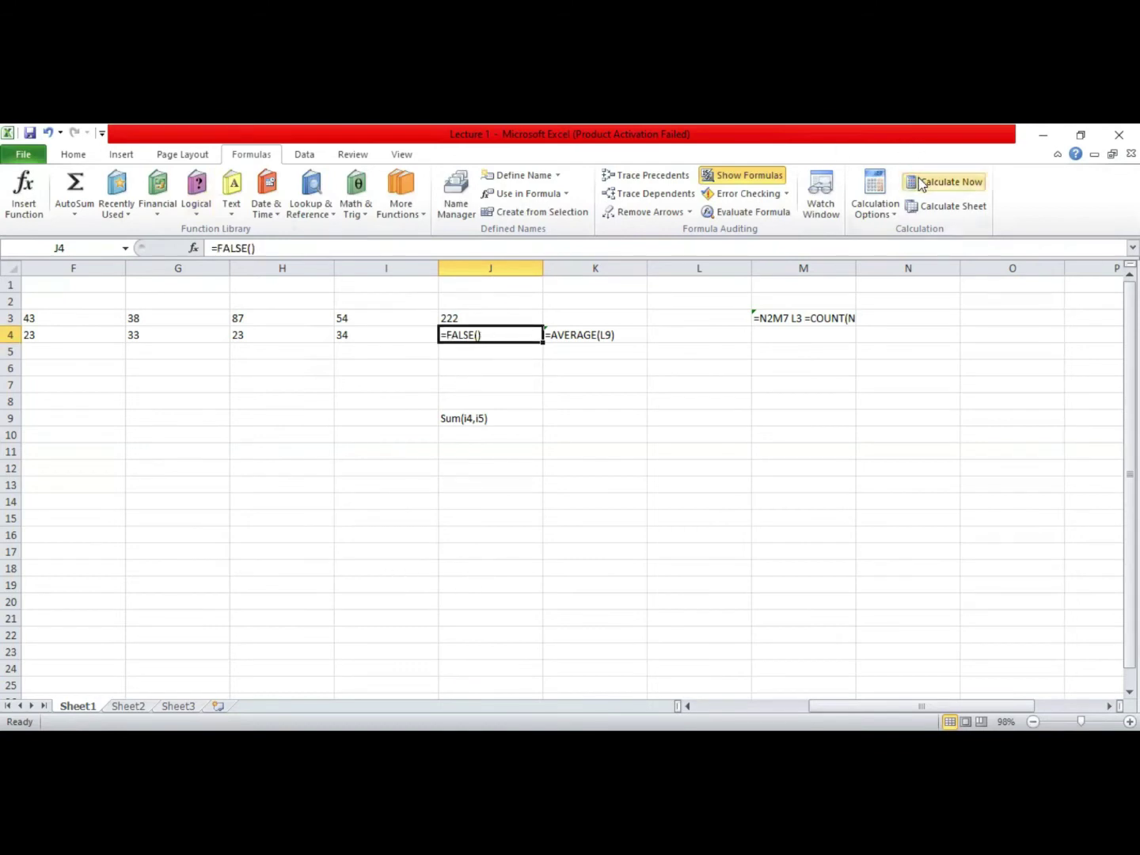
click(919, 182)
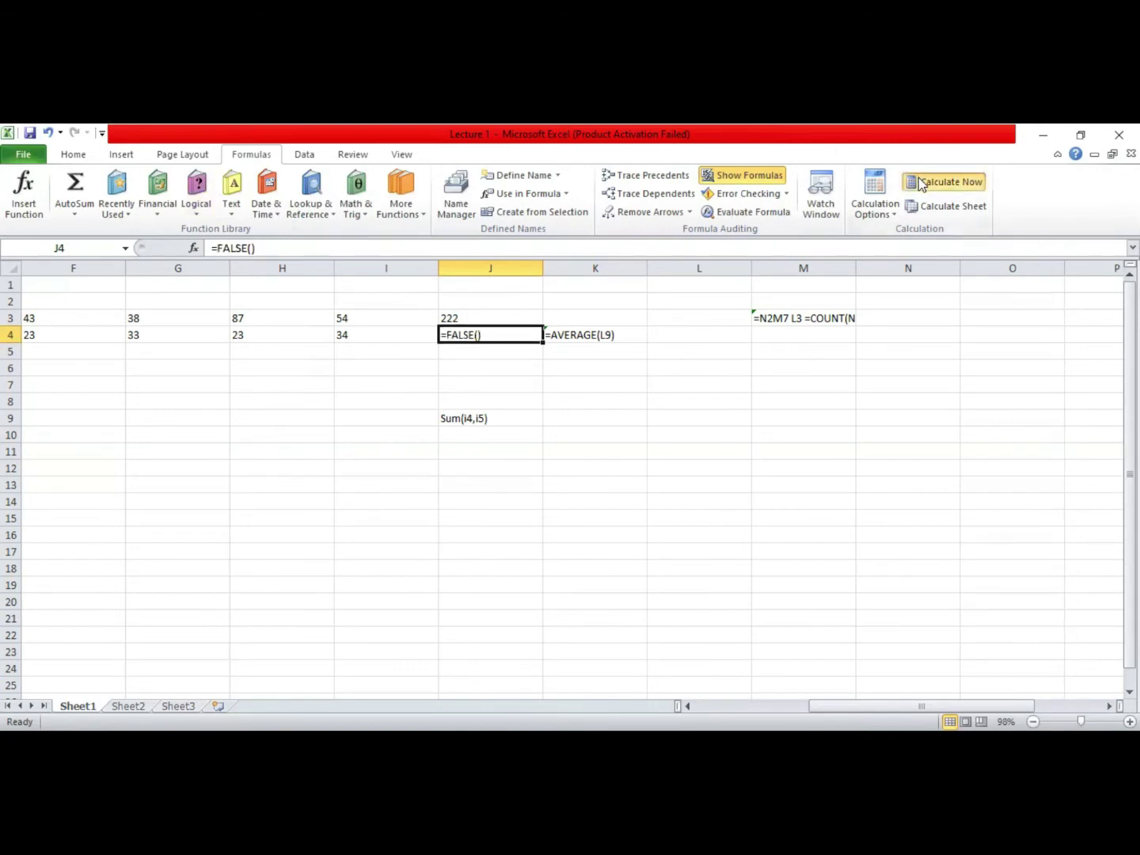
Step: Open the formula in J4 for editing and examine the Logical functions and the full list of Text functions
double_click(473, 346)
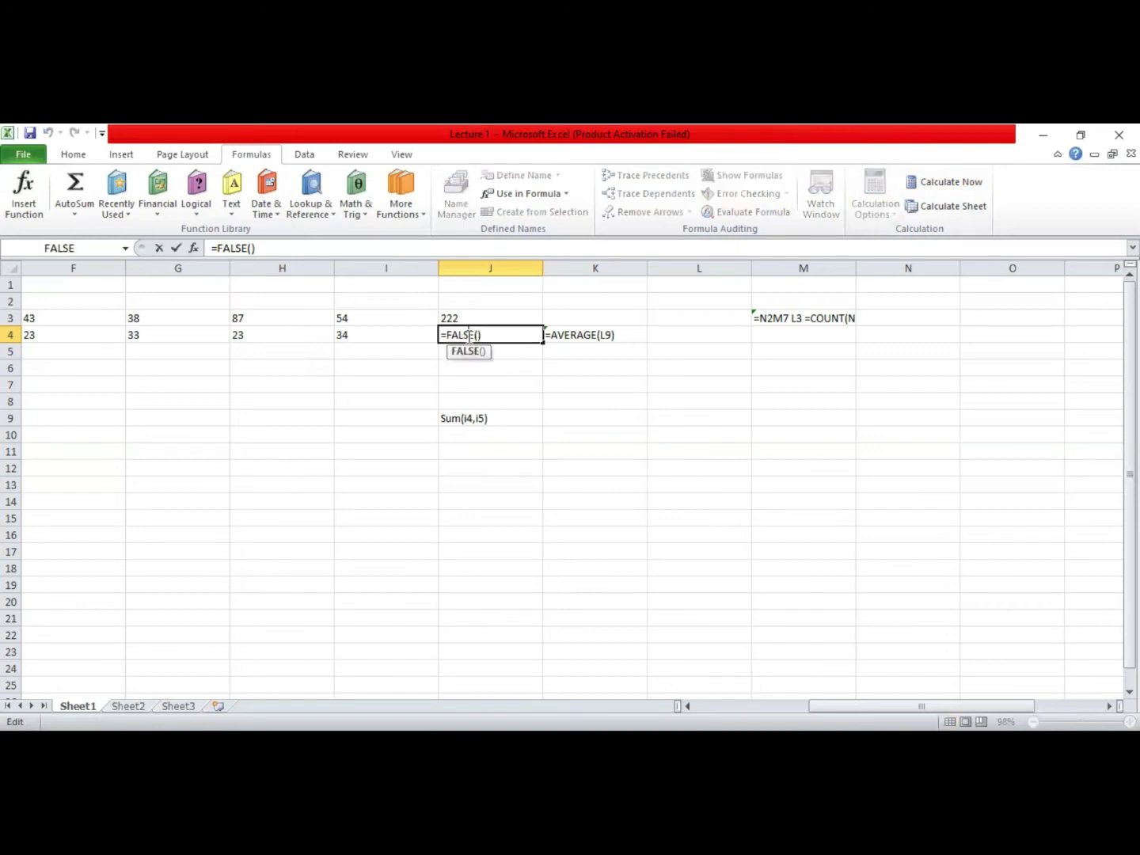
click(251, 248)
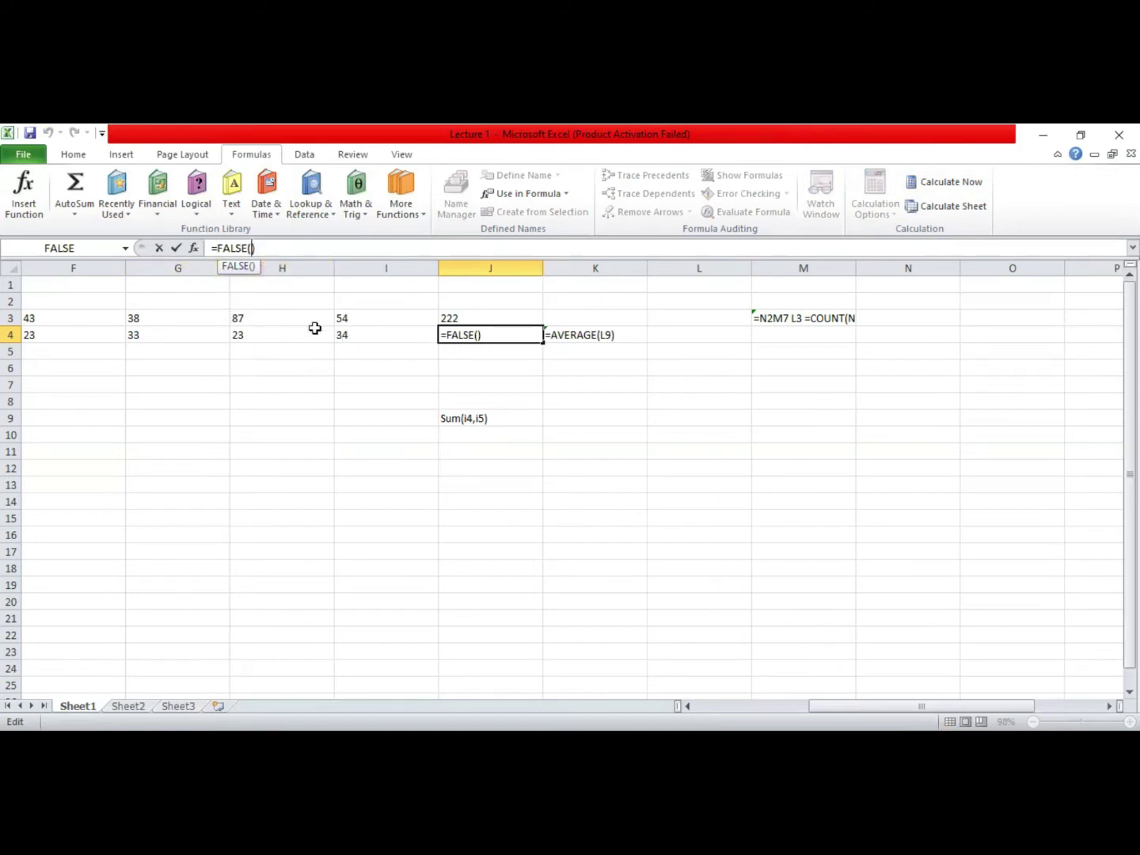
click(196, 209)
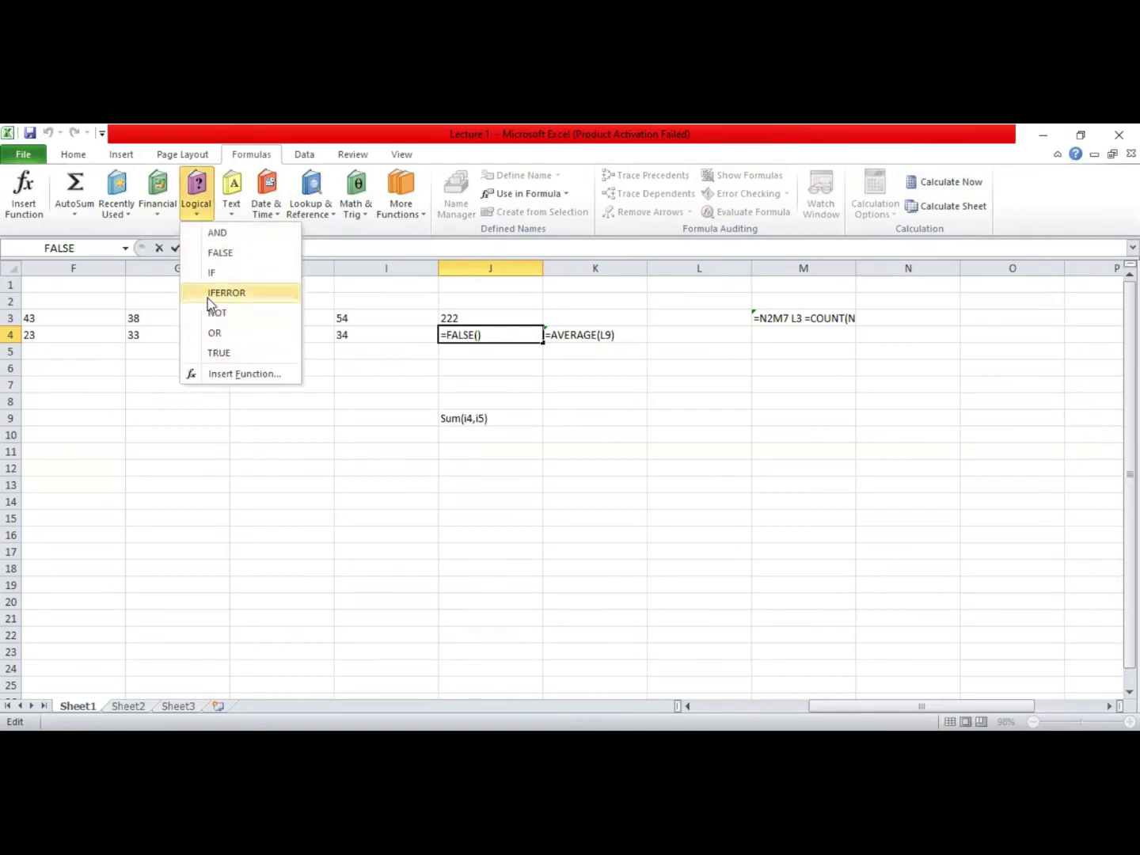
click(318, 356)
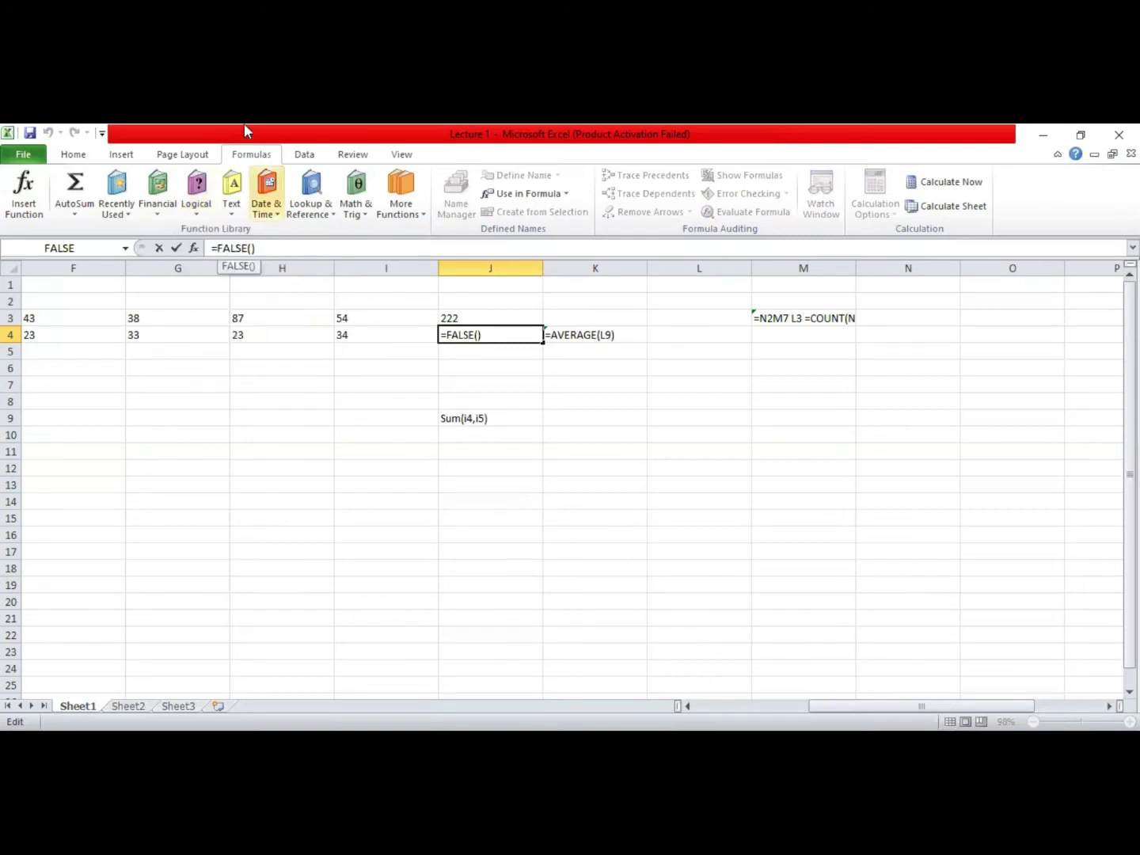
click(236, 208)
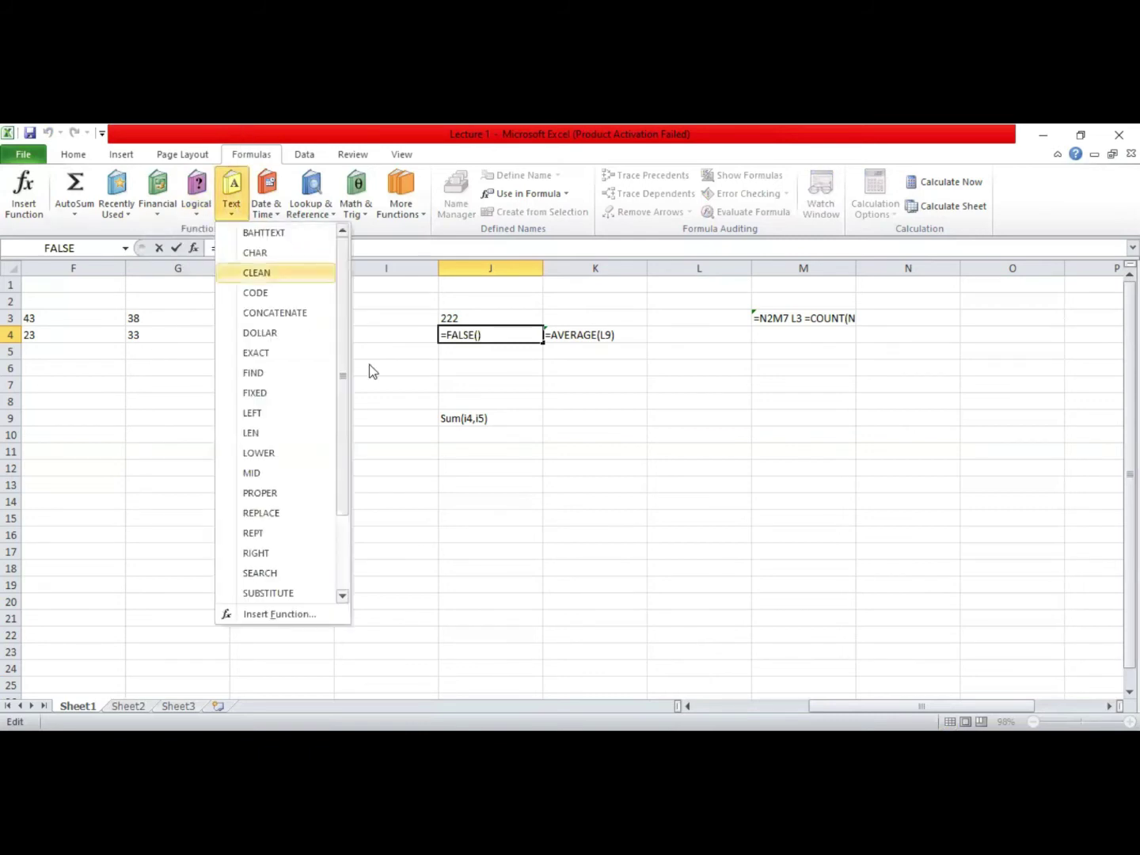
click(236, 199)
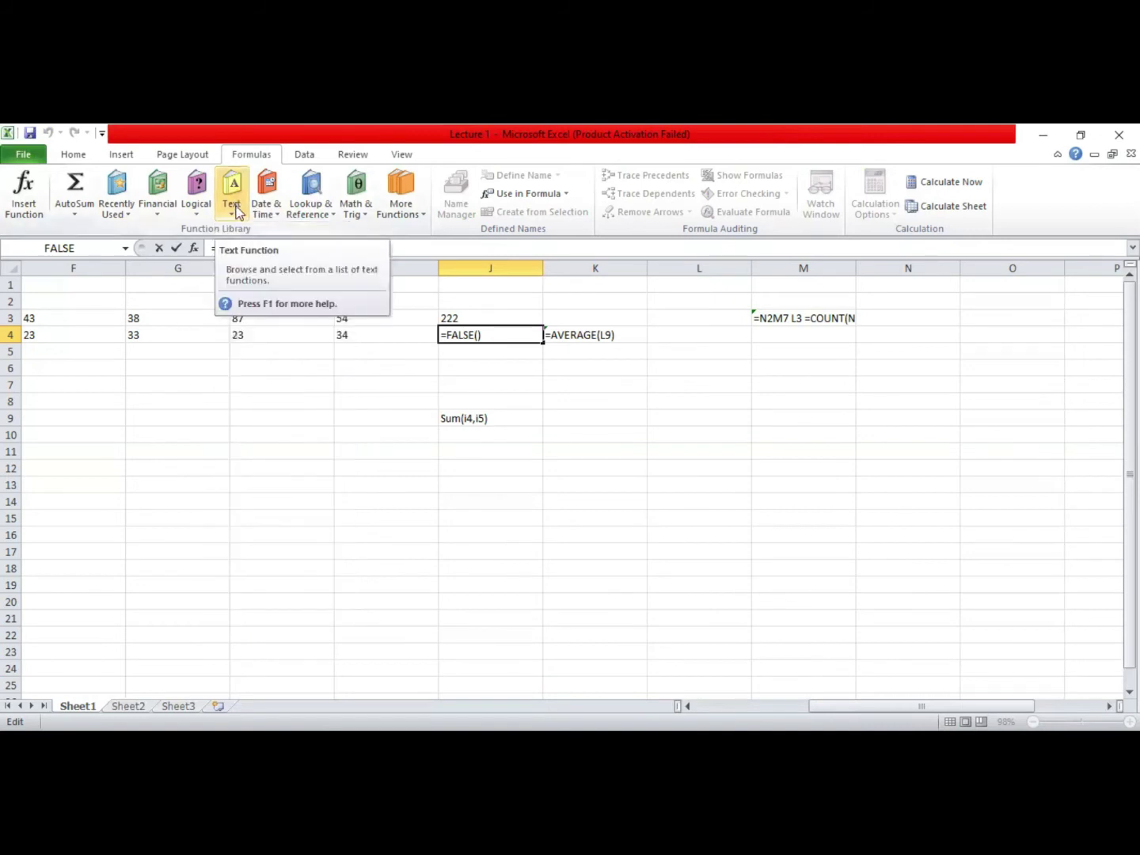
click(236, 217)
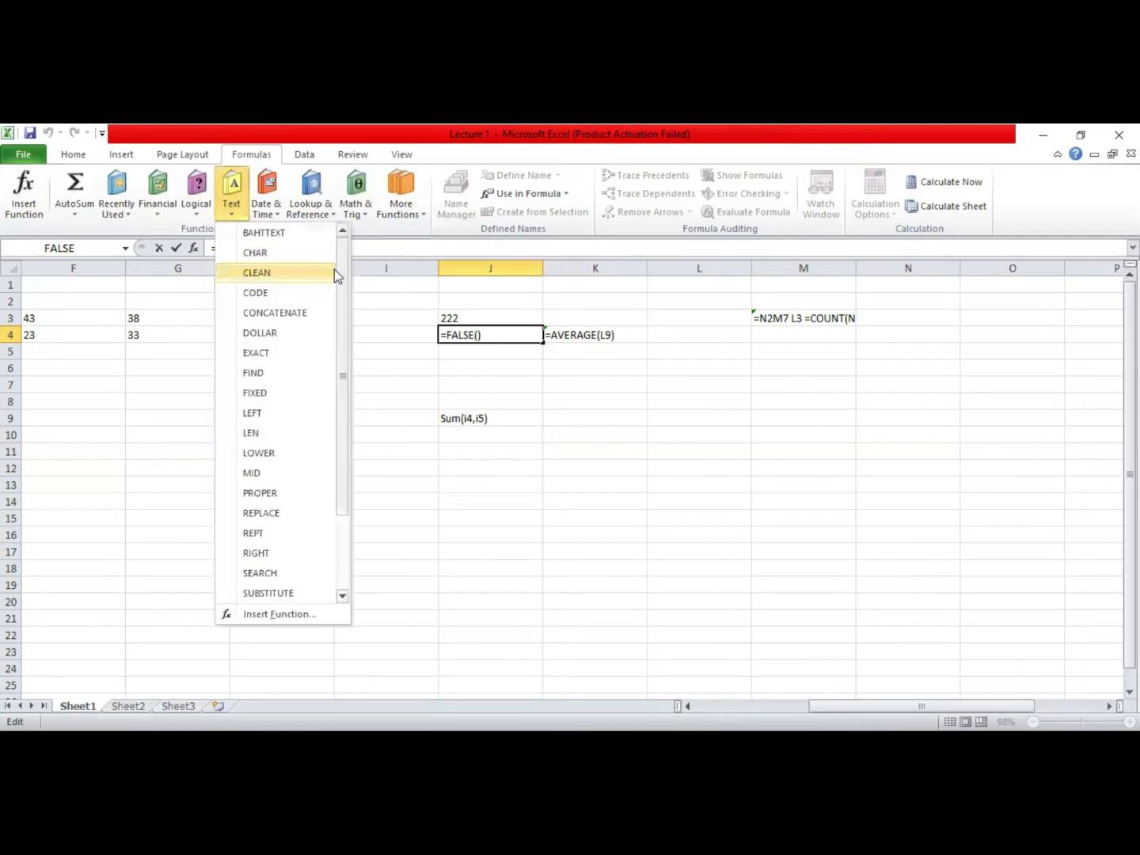
drag(345, 306, 343, 416)
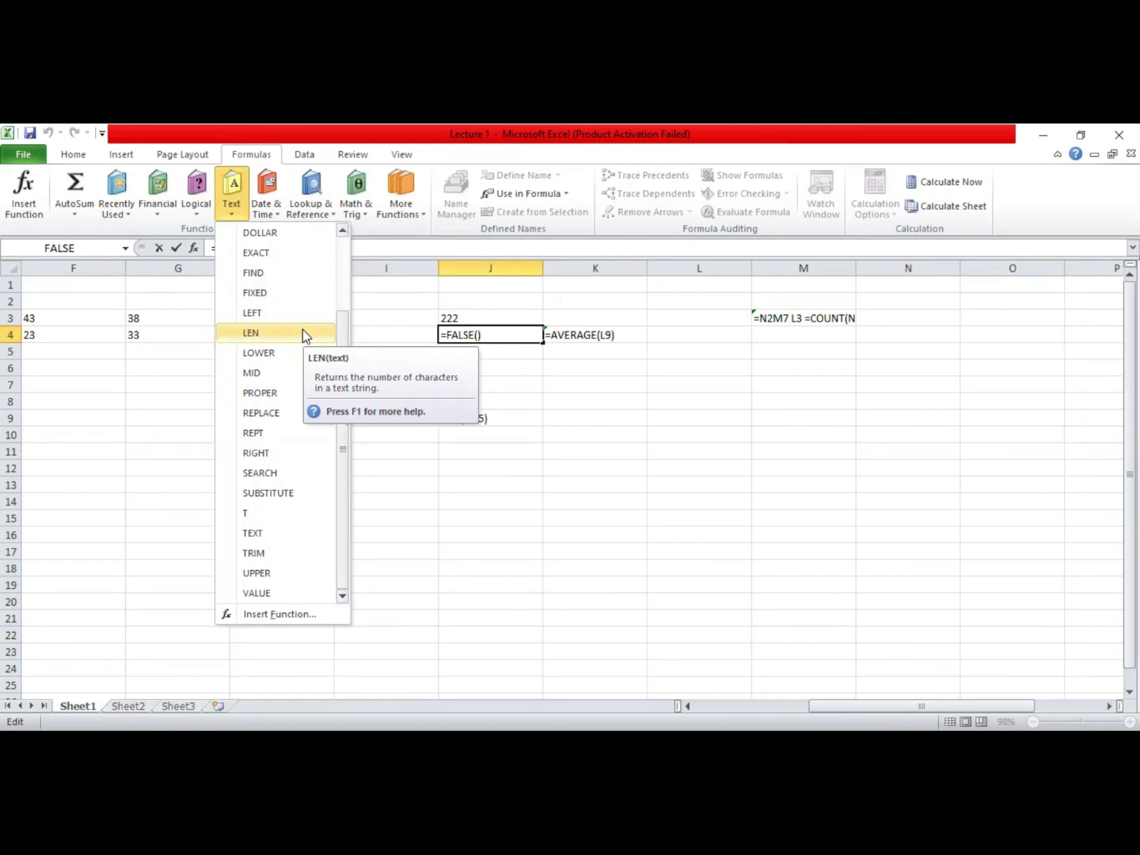
Step: Examine the full list of Date & Time functions and the Lookup & Reference functions
click(277, 214)
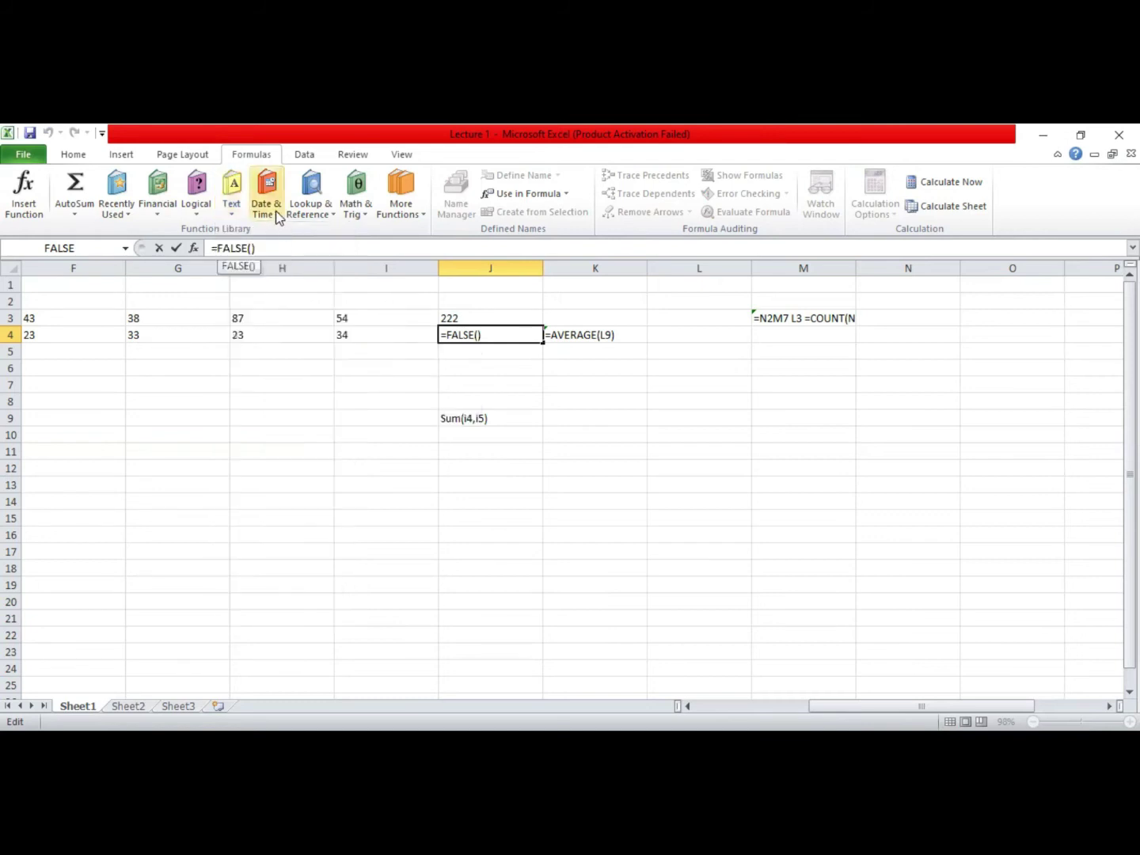
click(275, 210)
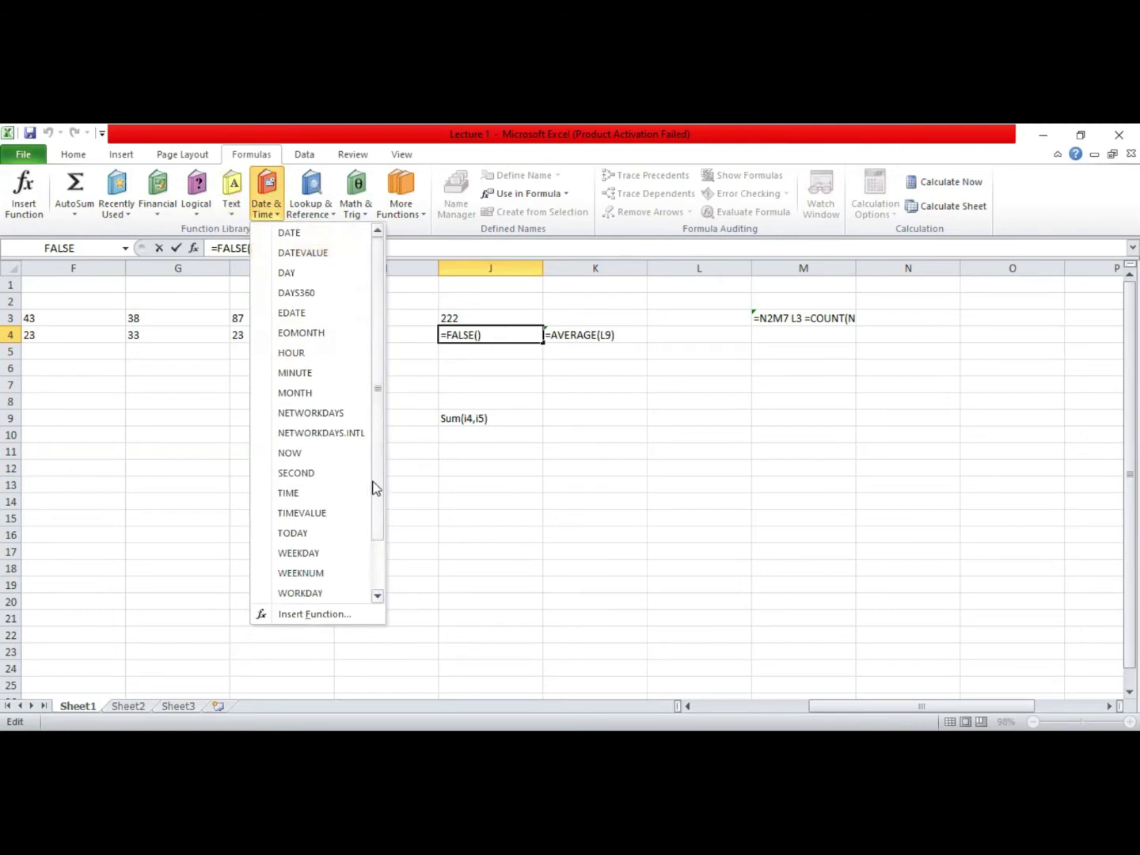
drag(375, 487, 380, 558)
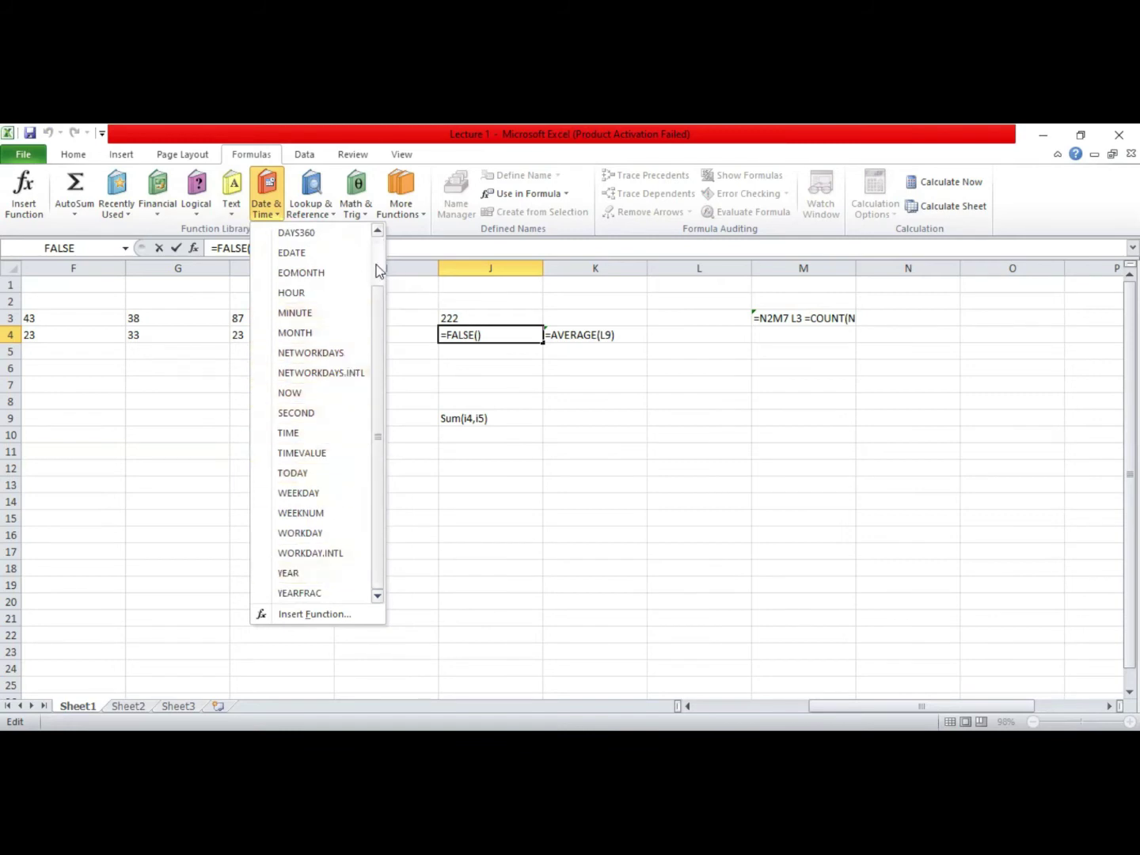
scroll(376, 269, up, 1)
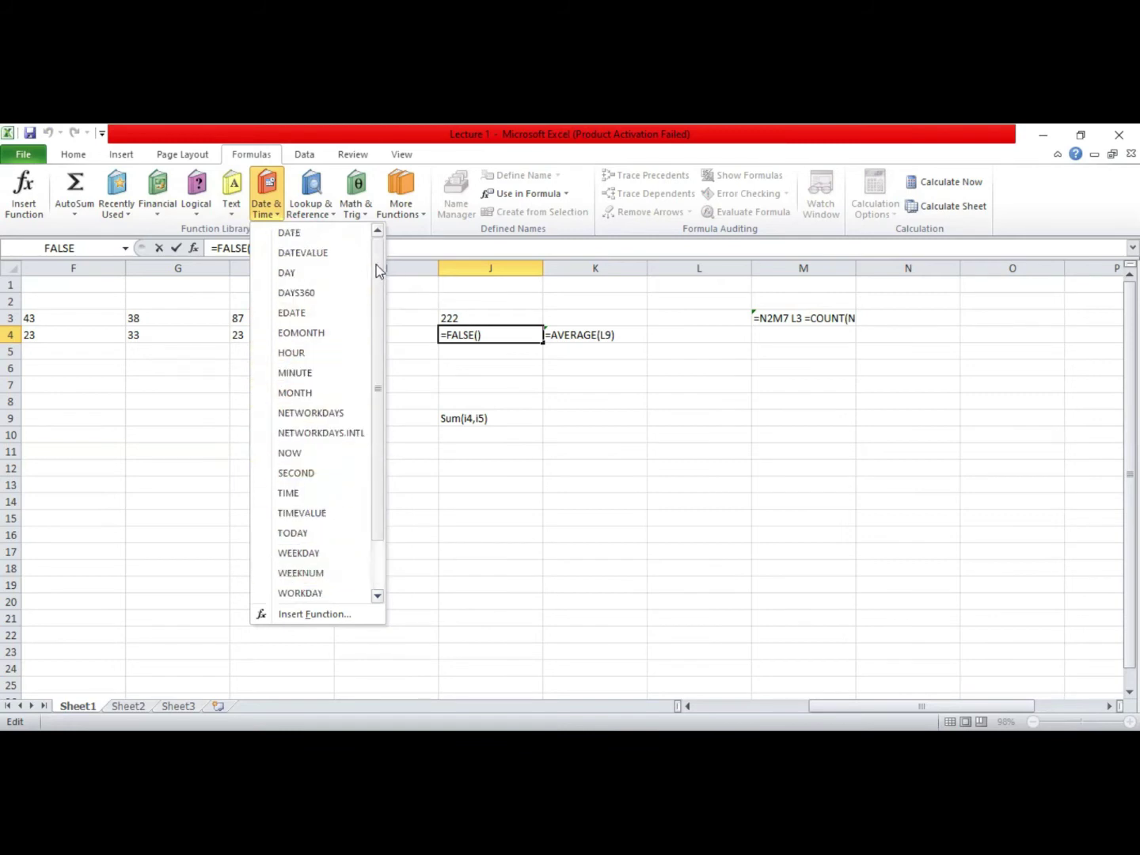
click(390, 345)
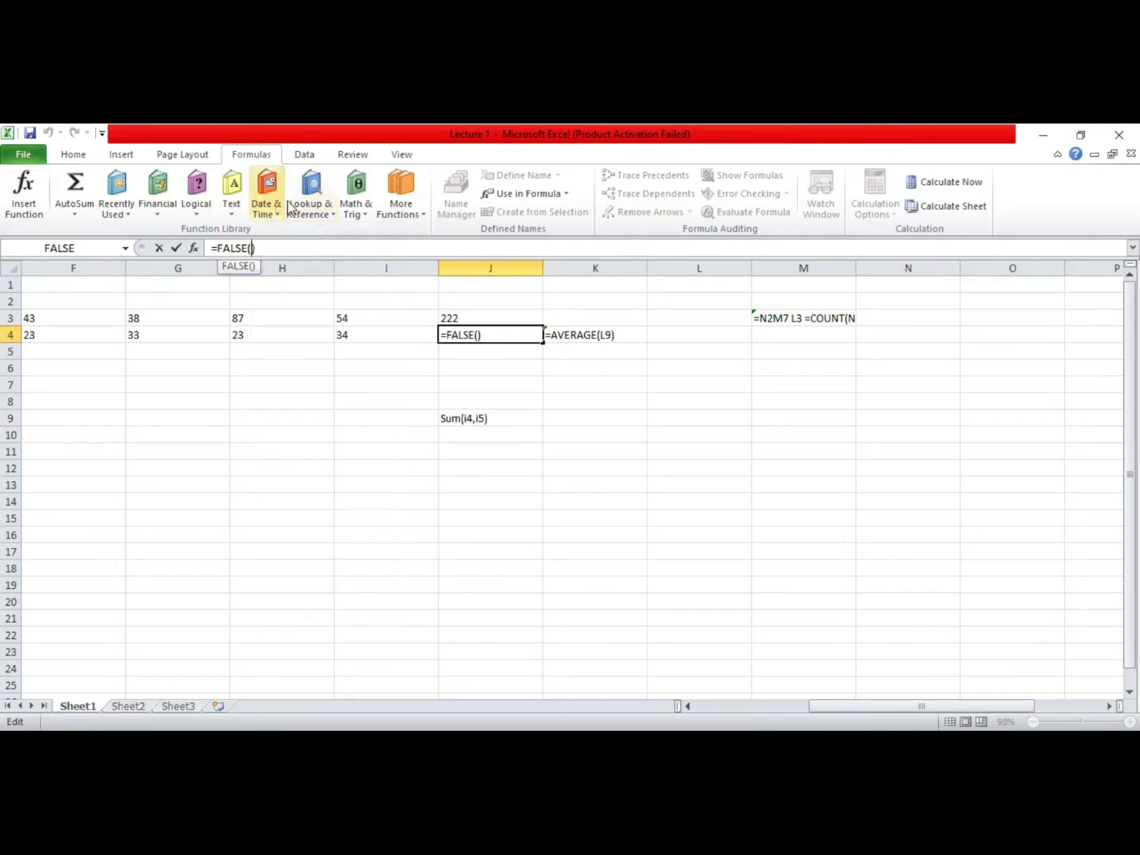
click(331, 215)
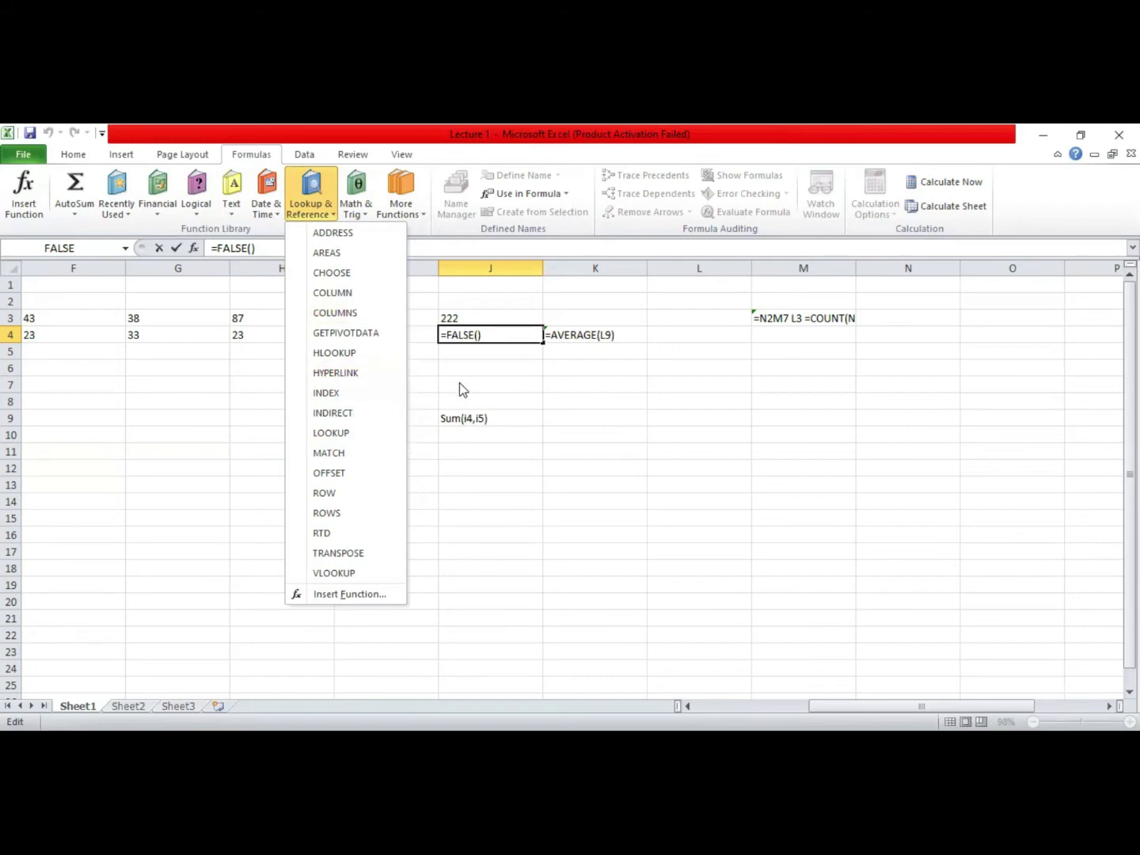
Step: Try to nest the Math & Trig function COS with the number 54 inside the FALSE formula in J4
click(364, 210)
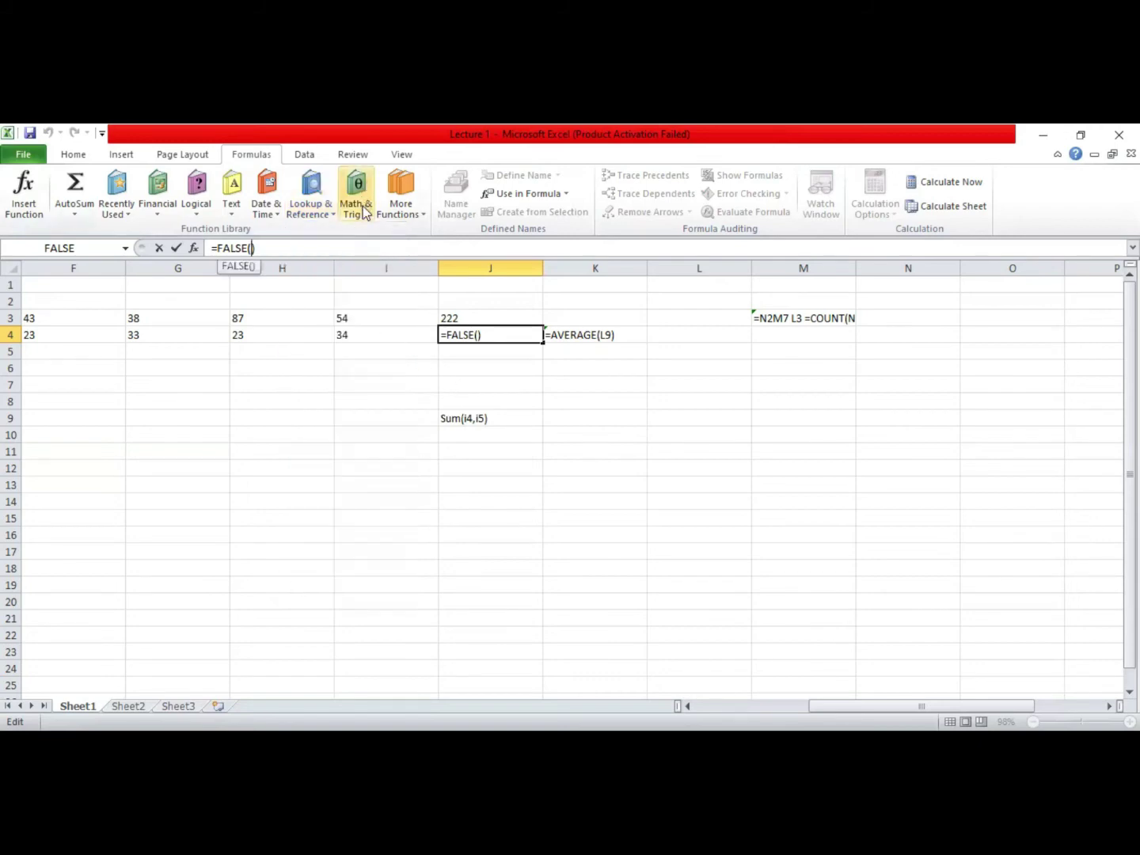
click(365, 210)
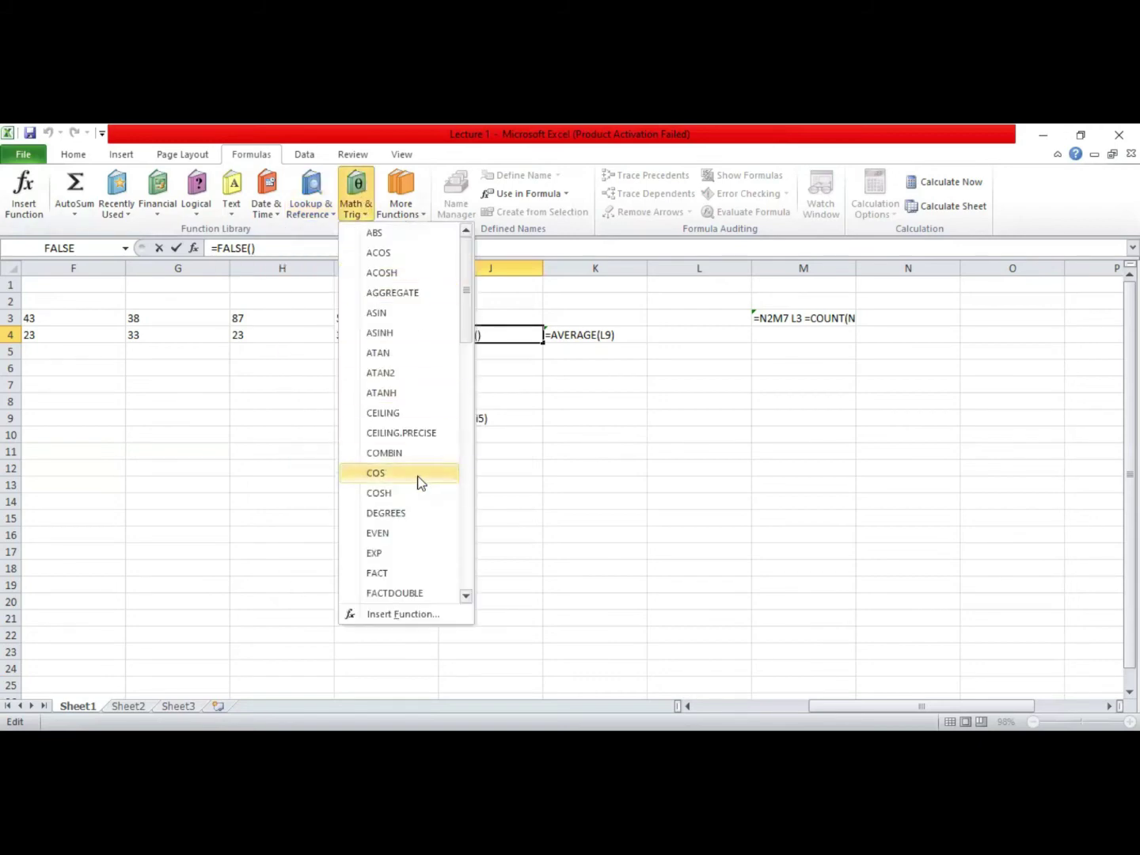
click(419, 475)
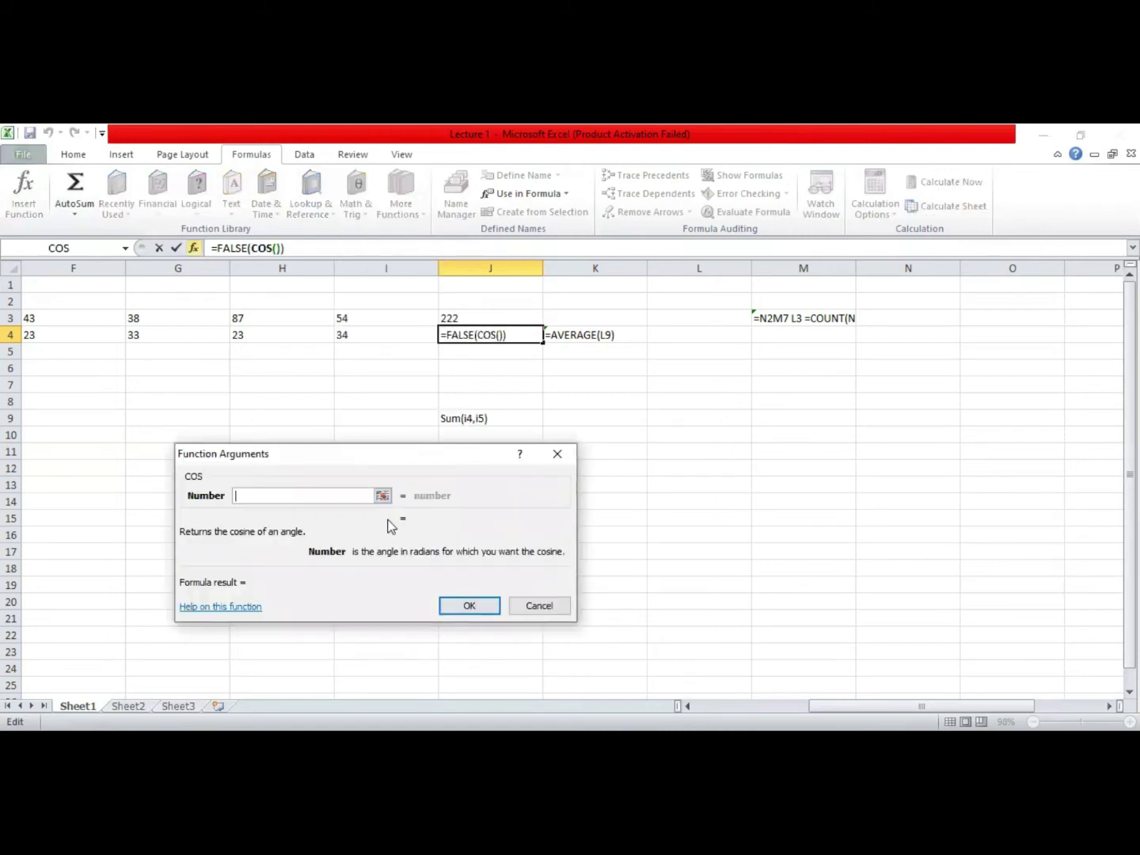
text(54)
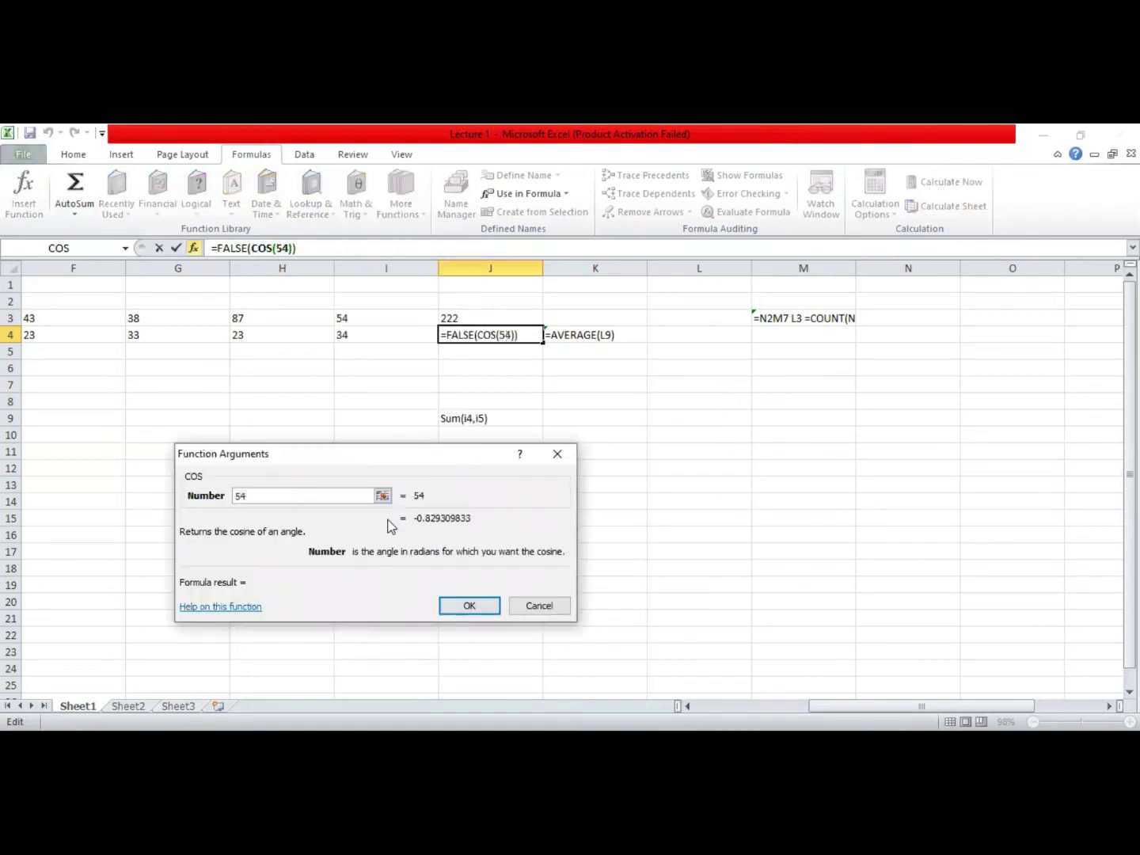
key(Return)
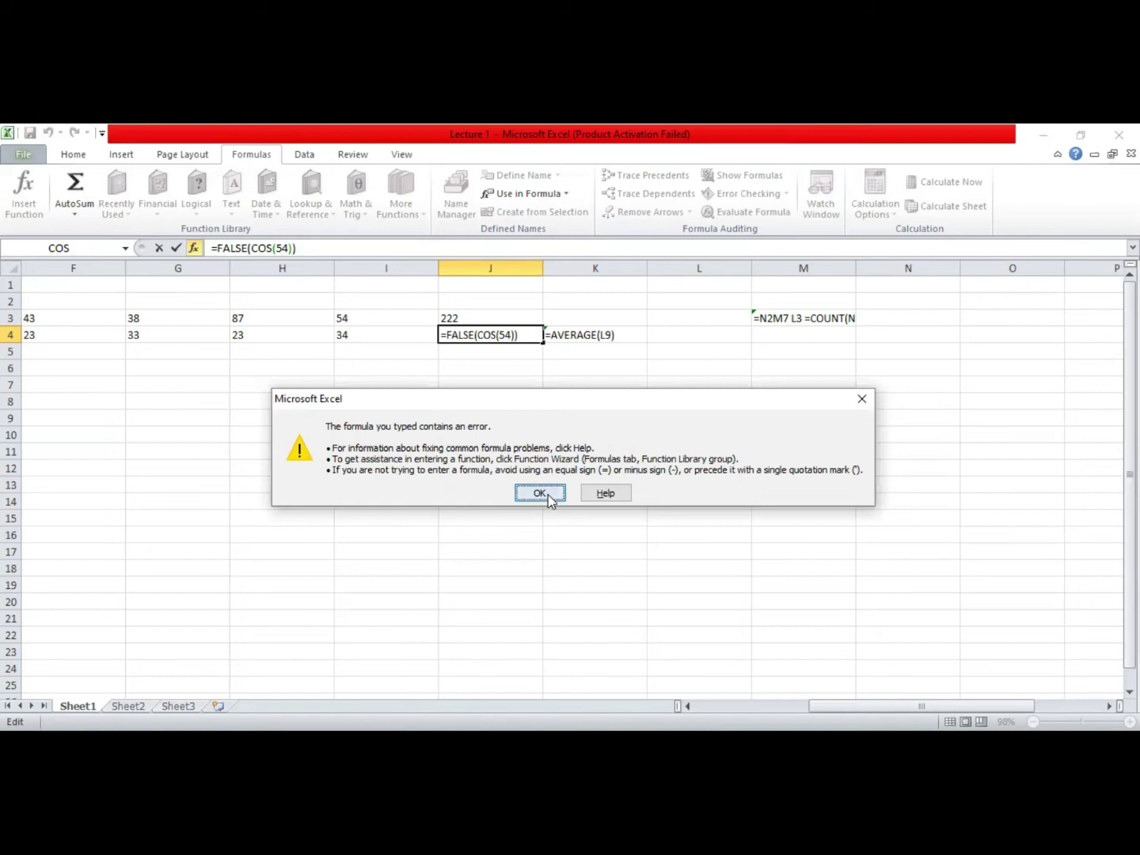
click(545, 496)
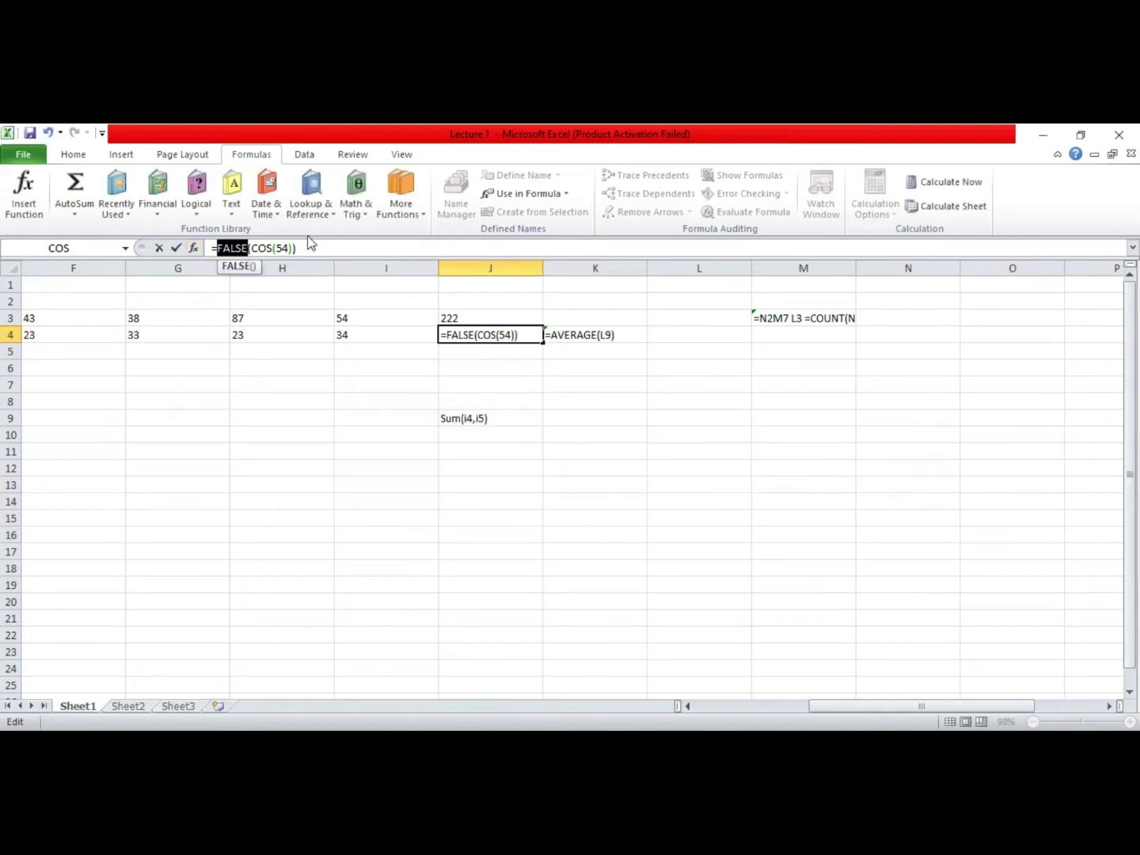
Step: Remove FALSE from the formula in J4 so it reads =(COS(54)), and recalculate the workbook
key(BackSpace)
key(Return)
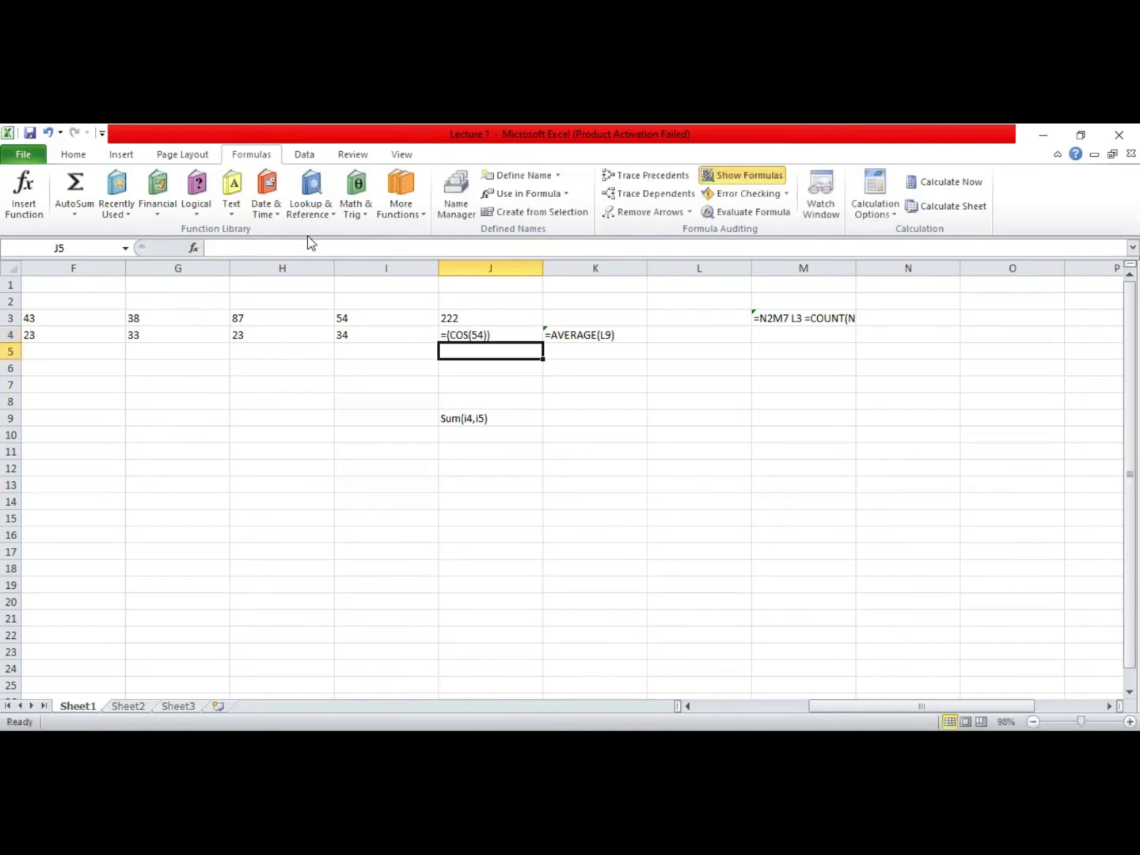
click(500, 329)
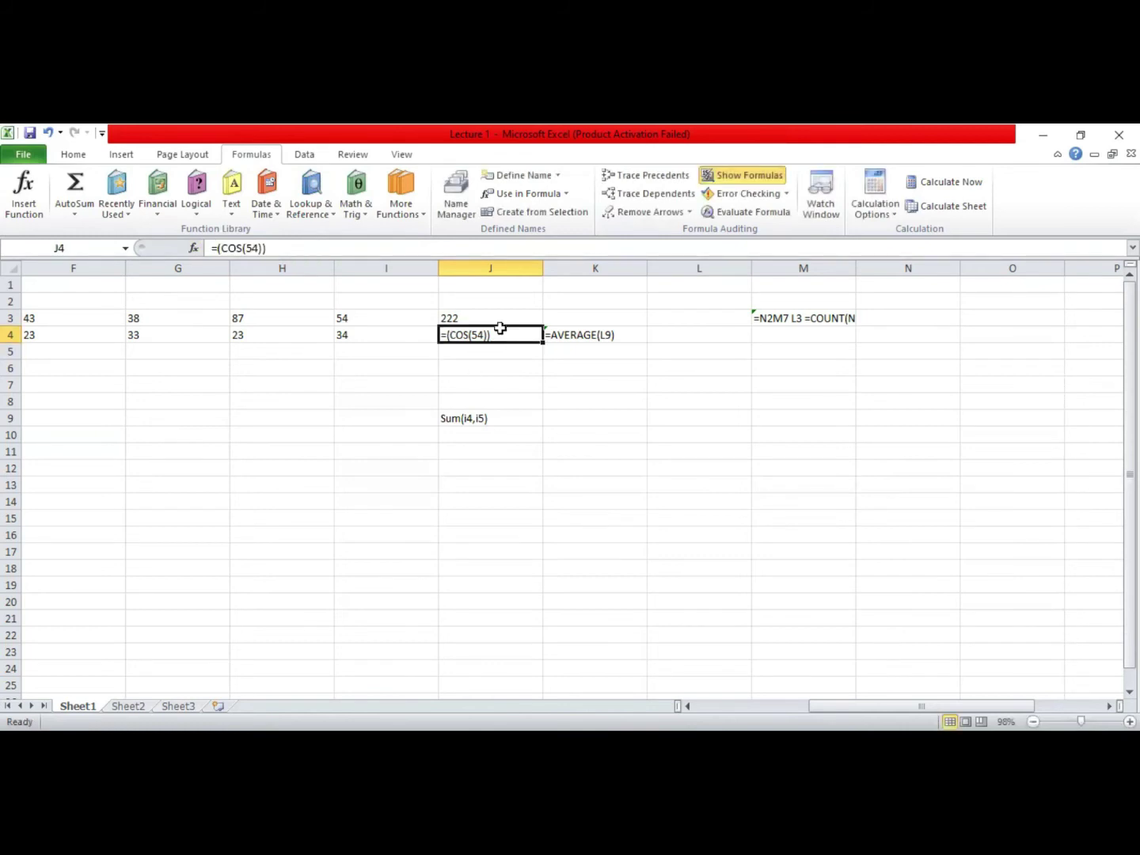
click(948, 184)
click(947, 183)
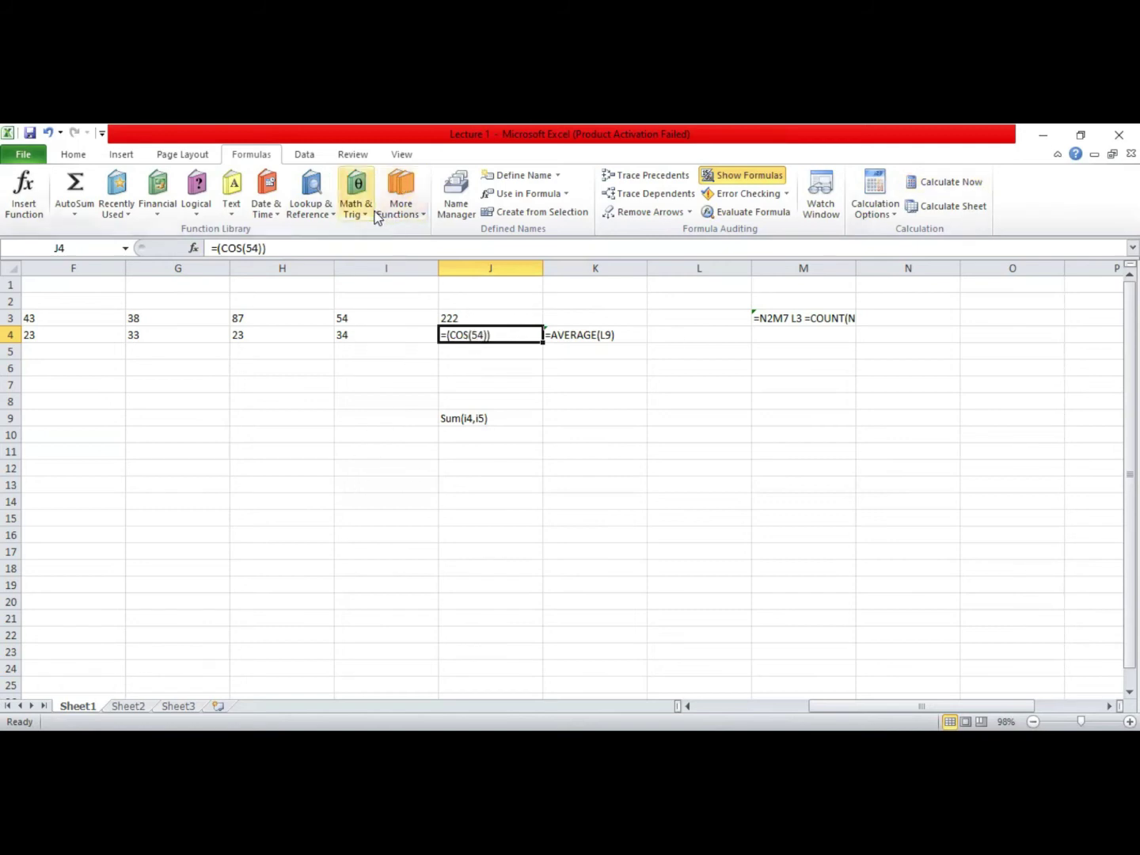
Step: Examine the additional function categories, including the Statistical, Engineering, Cube and Information function lists
click(425, 218)
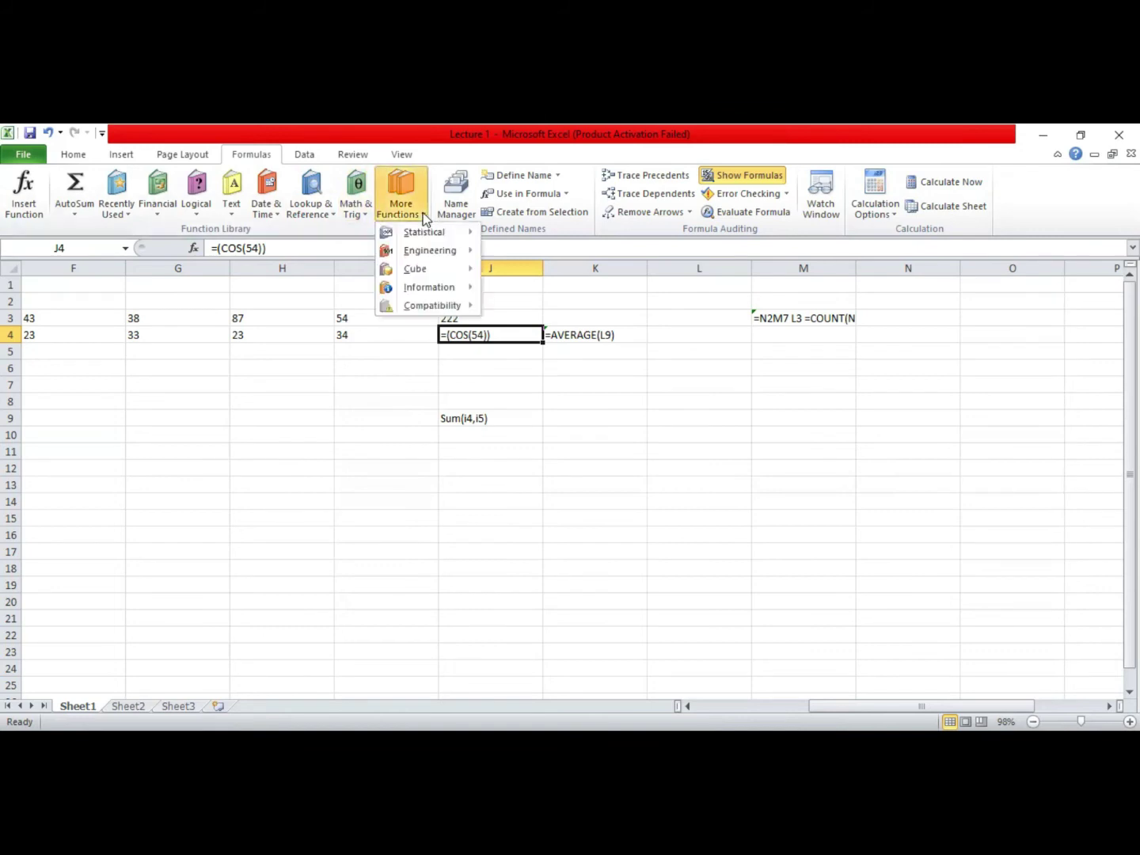
mouse_move(448, 238)
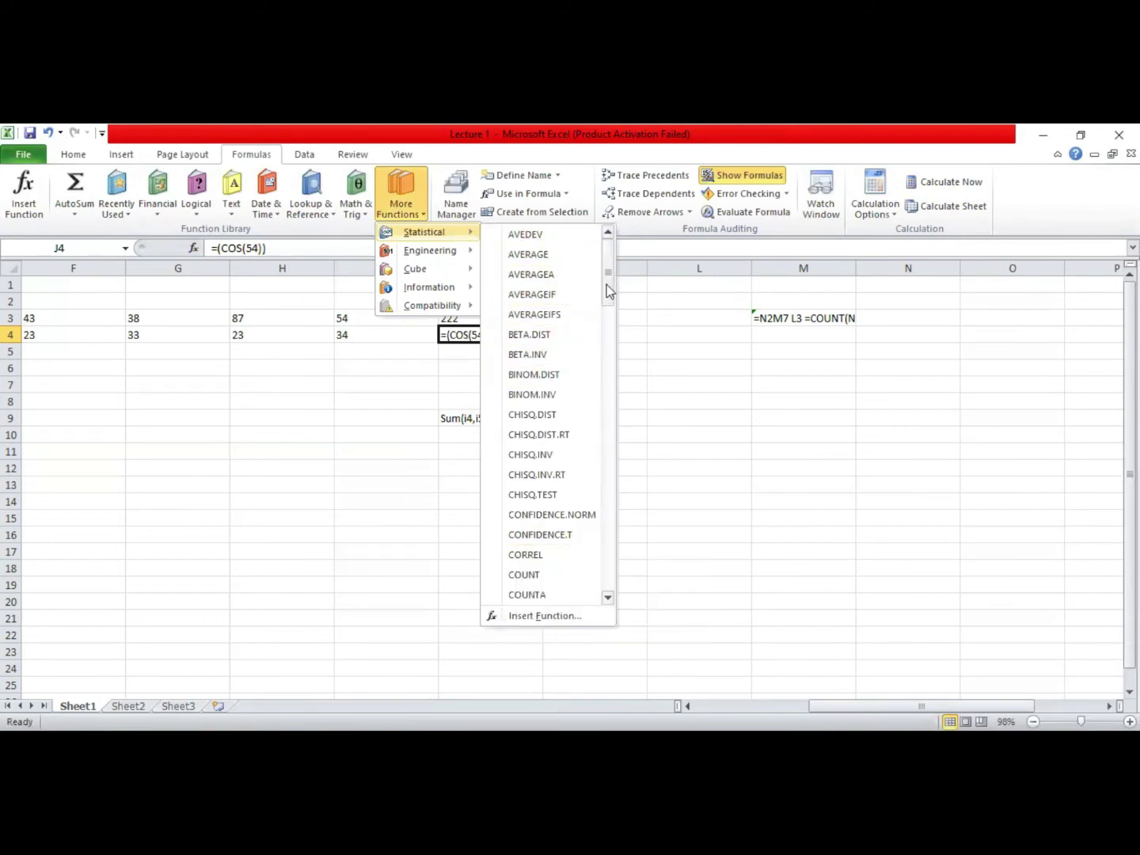
scroll(608, 291, down, 1)
mouse_move(609, 297)
mouse_down()
mouse_move(611, 311)
mouse_move(609, 237)
mouse_move(611, 301)
mouse_up()
click(478, 257)
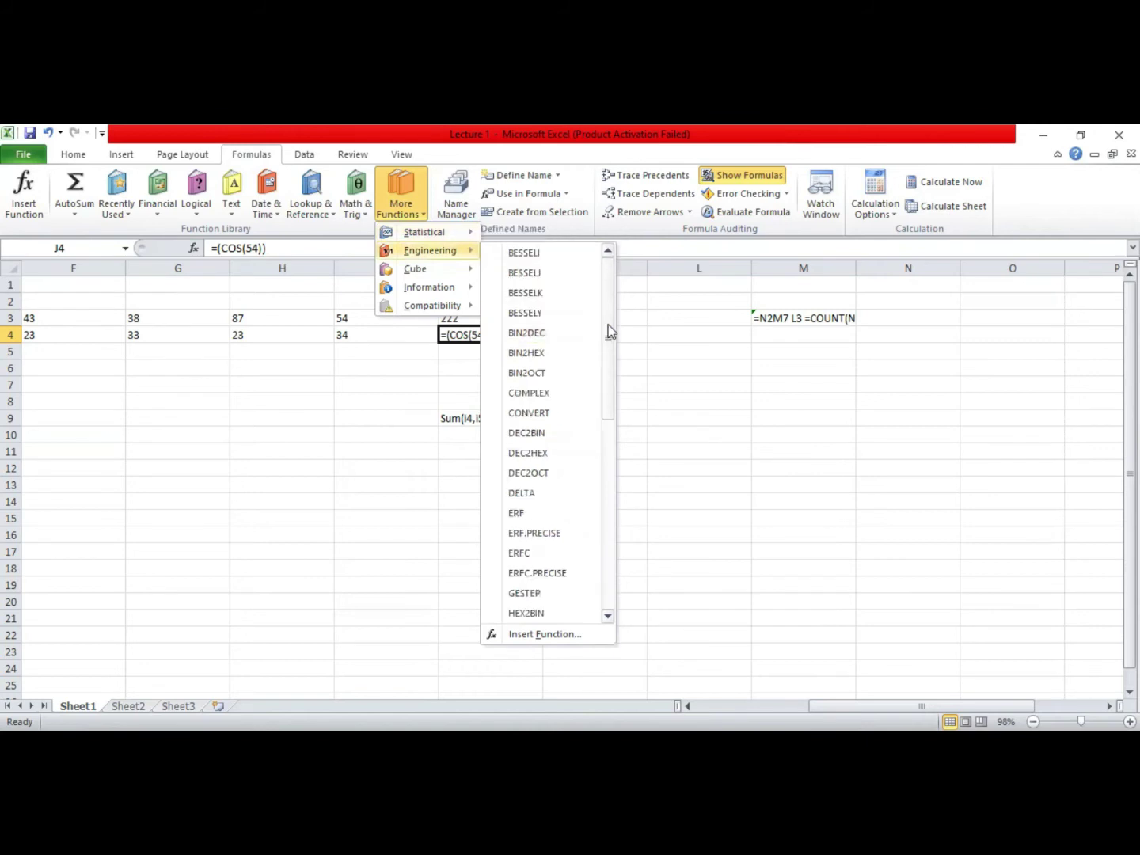
drag(610, 341, 607, 384)
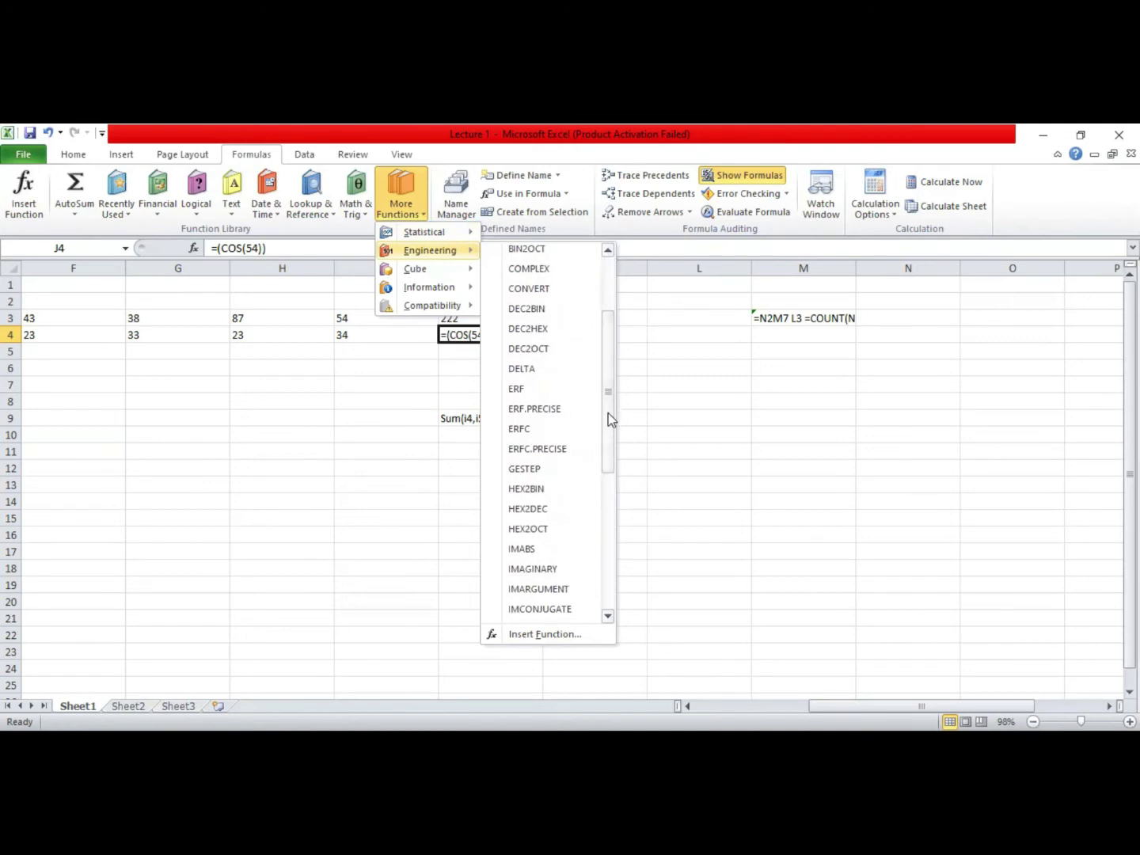
drag(607, 413, 611, 510)
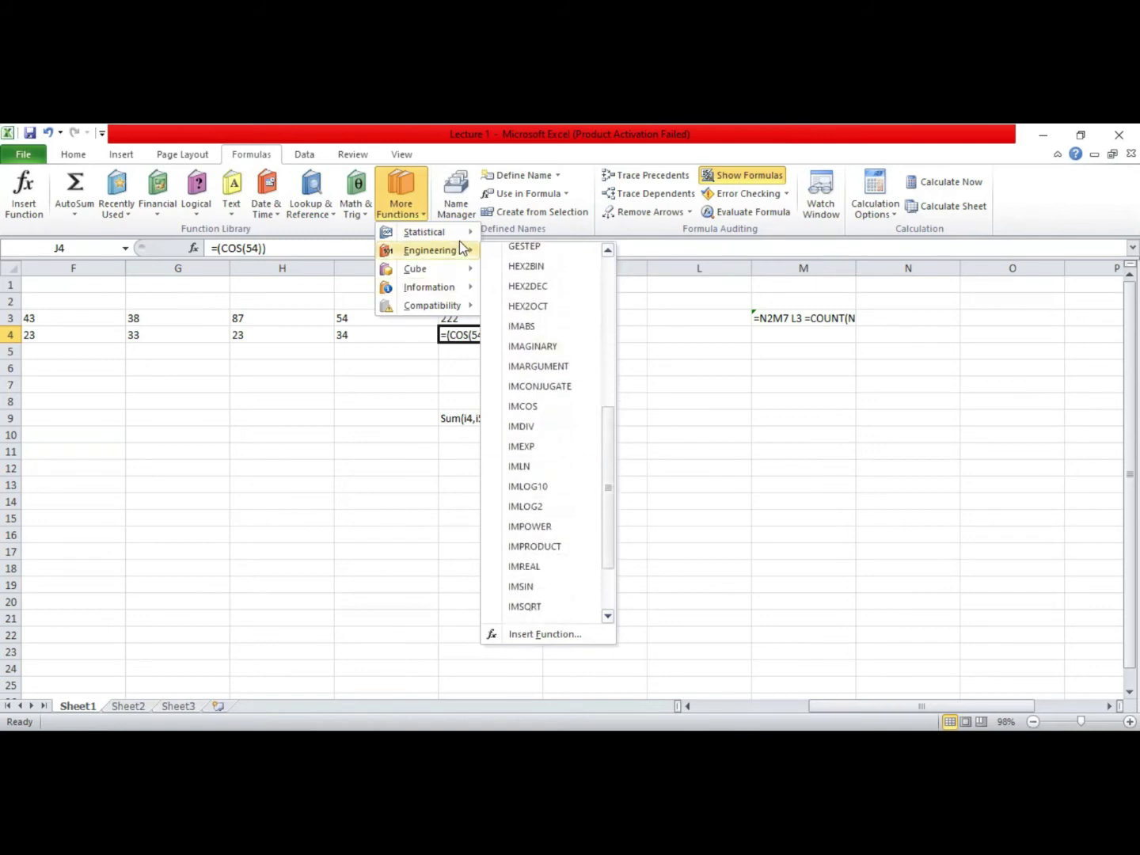
mouse_move(472, 272)
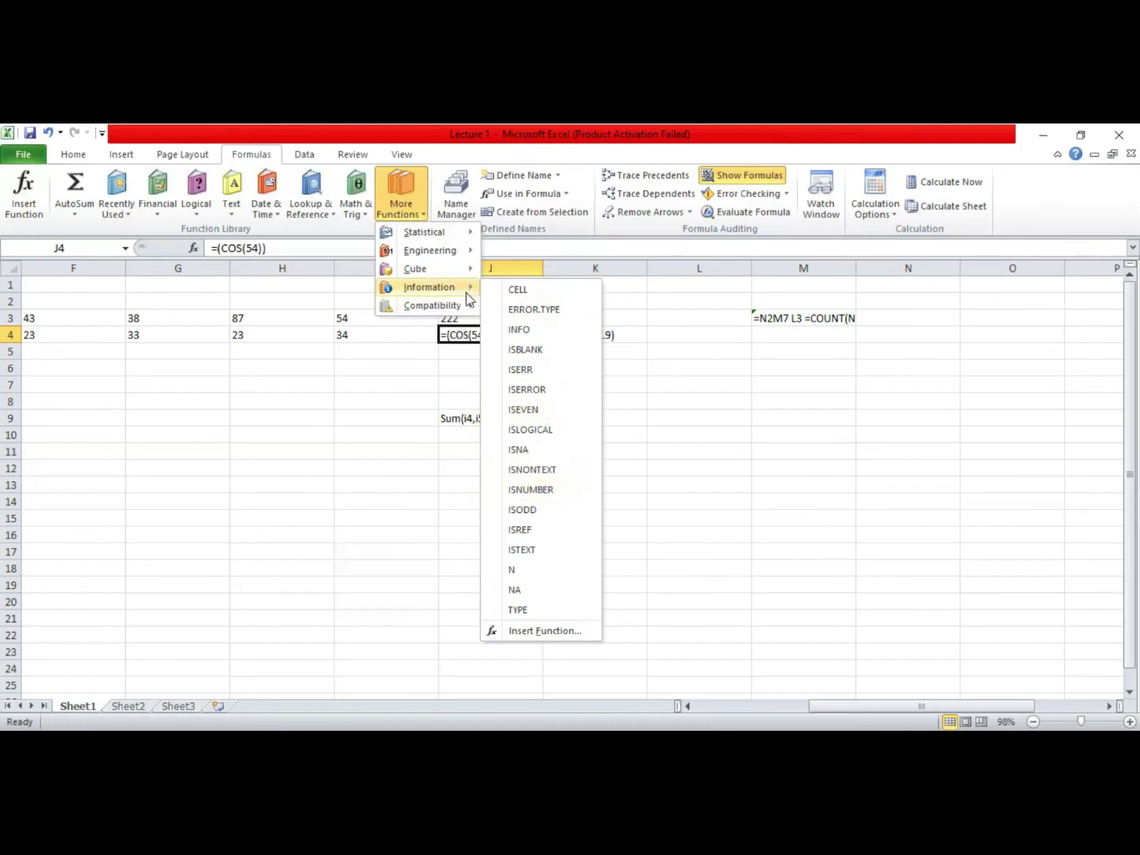
Step: Examine the full list of Compatibility functions among the additional function categories
mouse_move(470, 310)
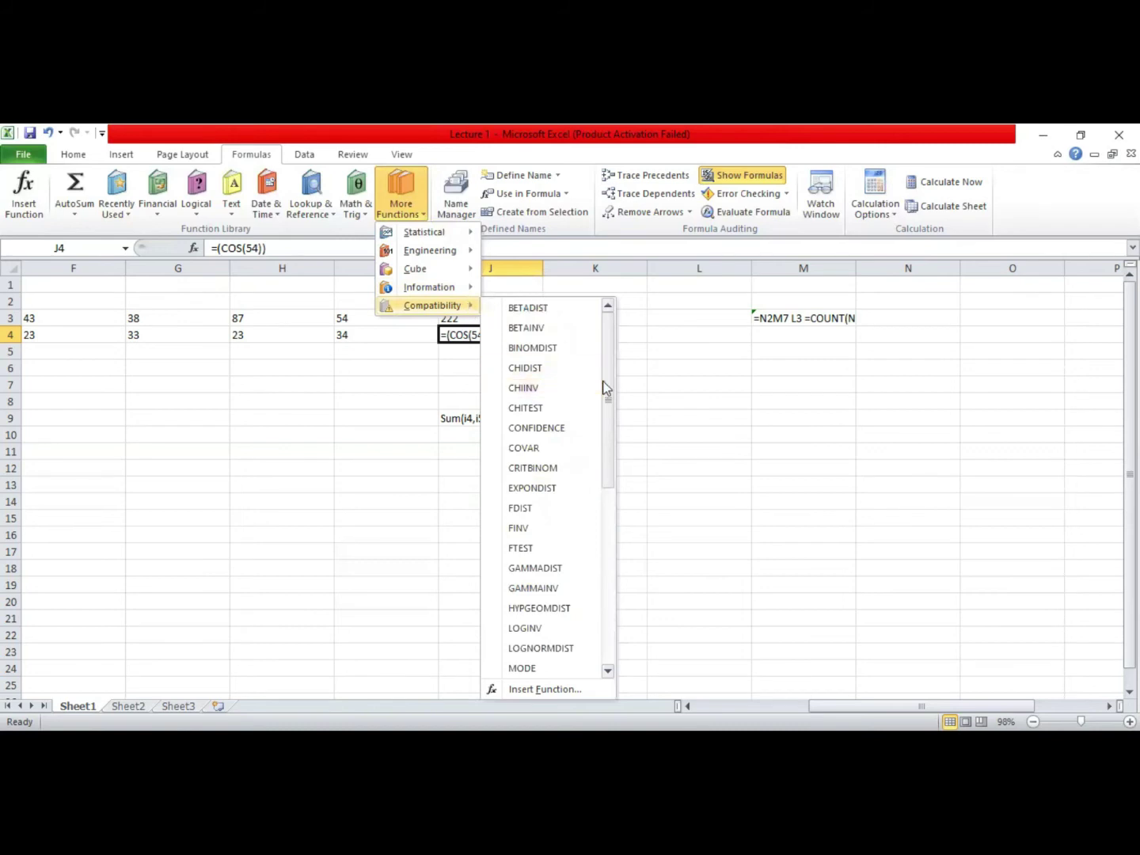
drag(610, 402, 607, 445)
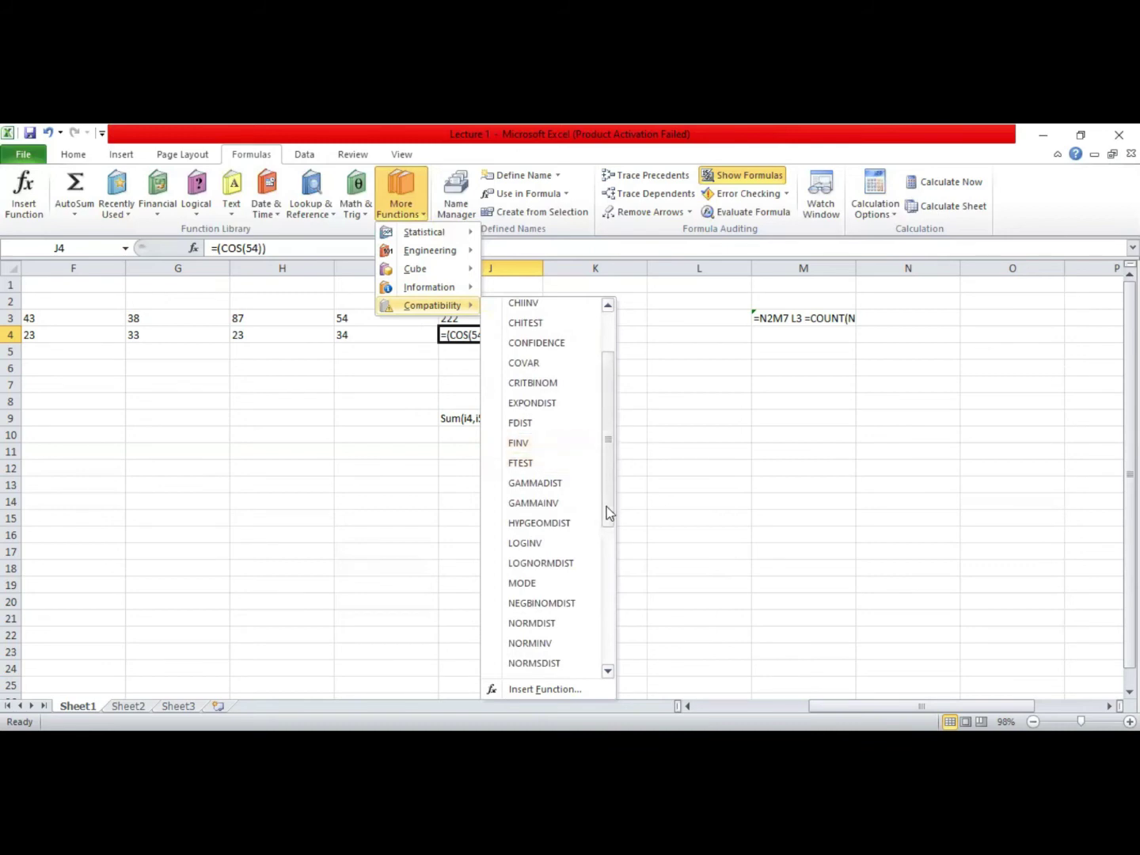
drag(607, 507, 608, 628)
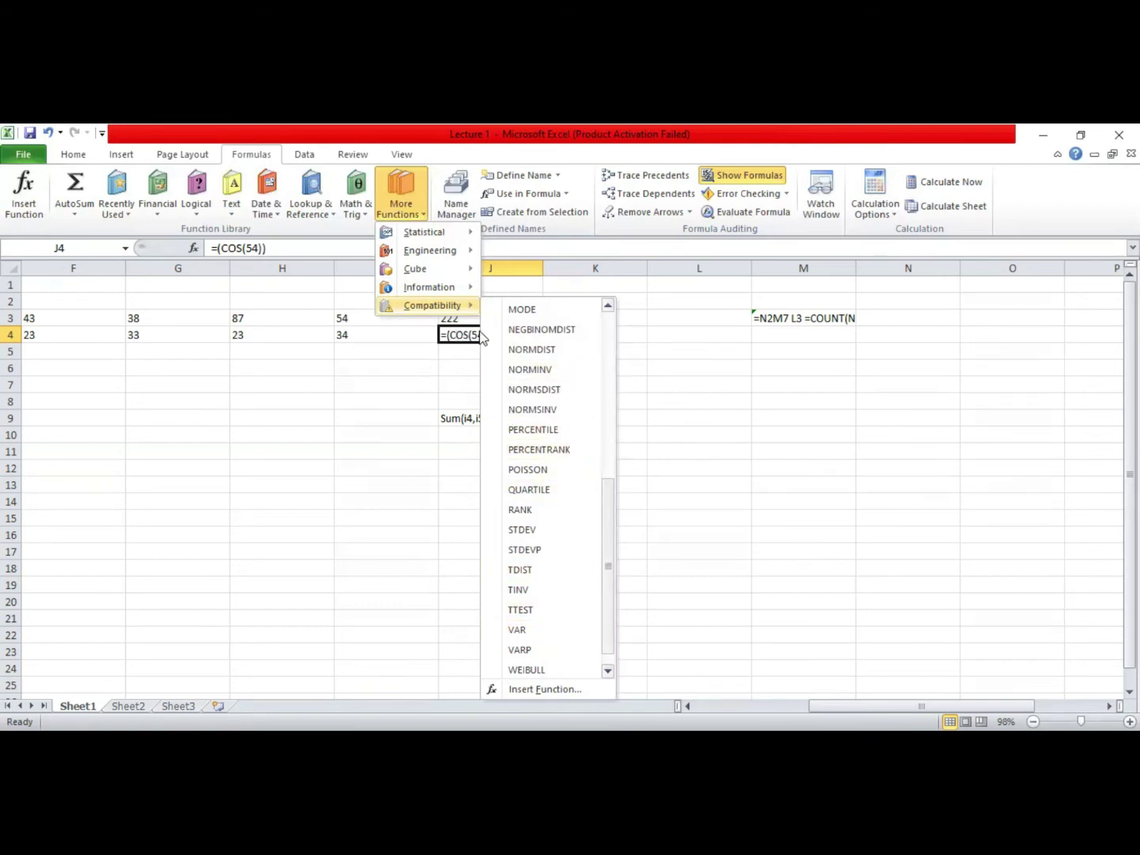
click(445, 355)
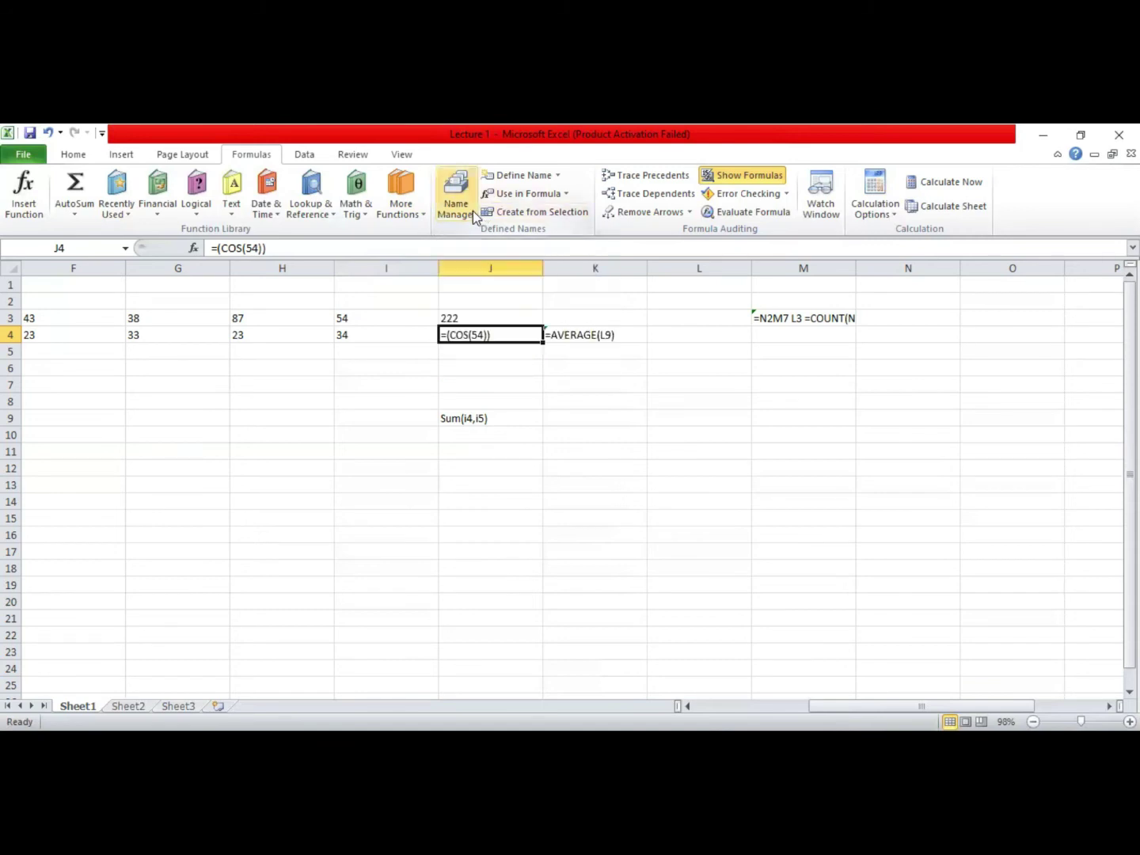
Step: With cell L9 selected, delete the existing defined name that refers to Sheet1 cell I10
click(677, 418)
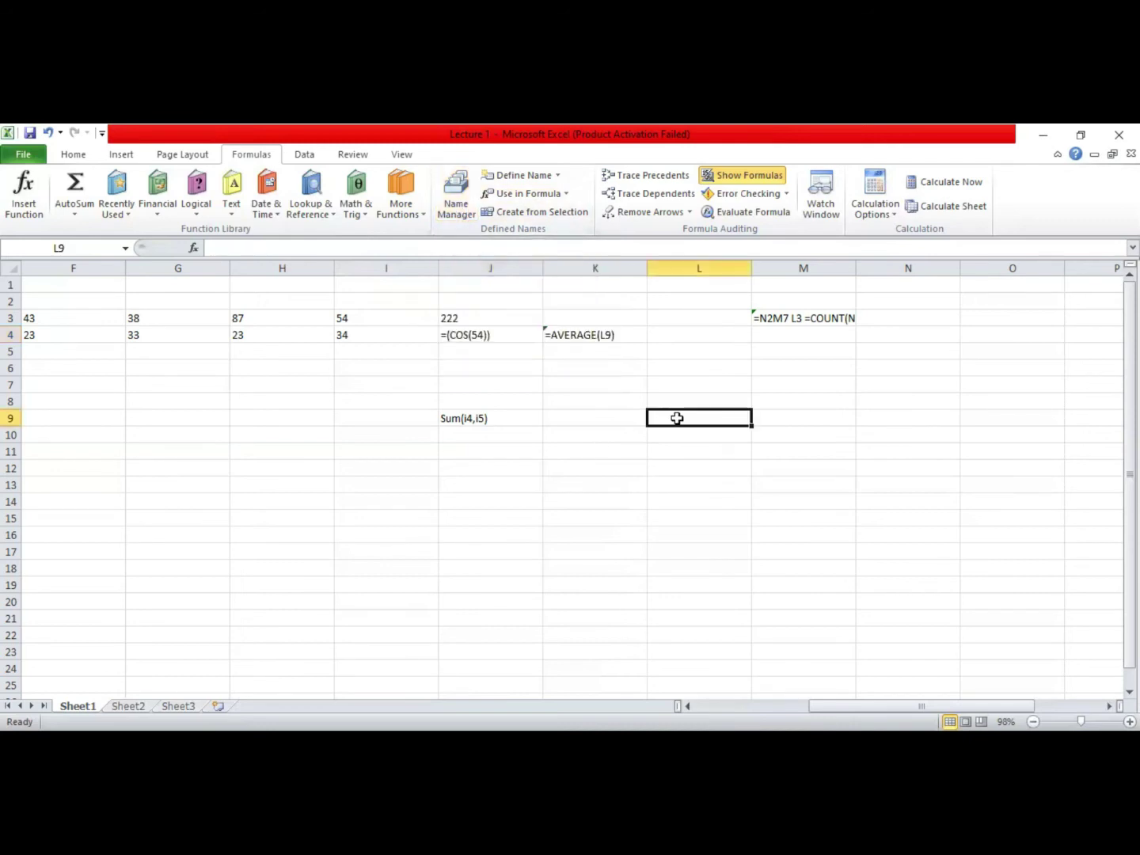
click(444, 209)
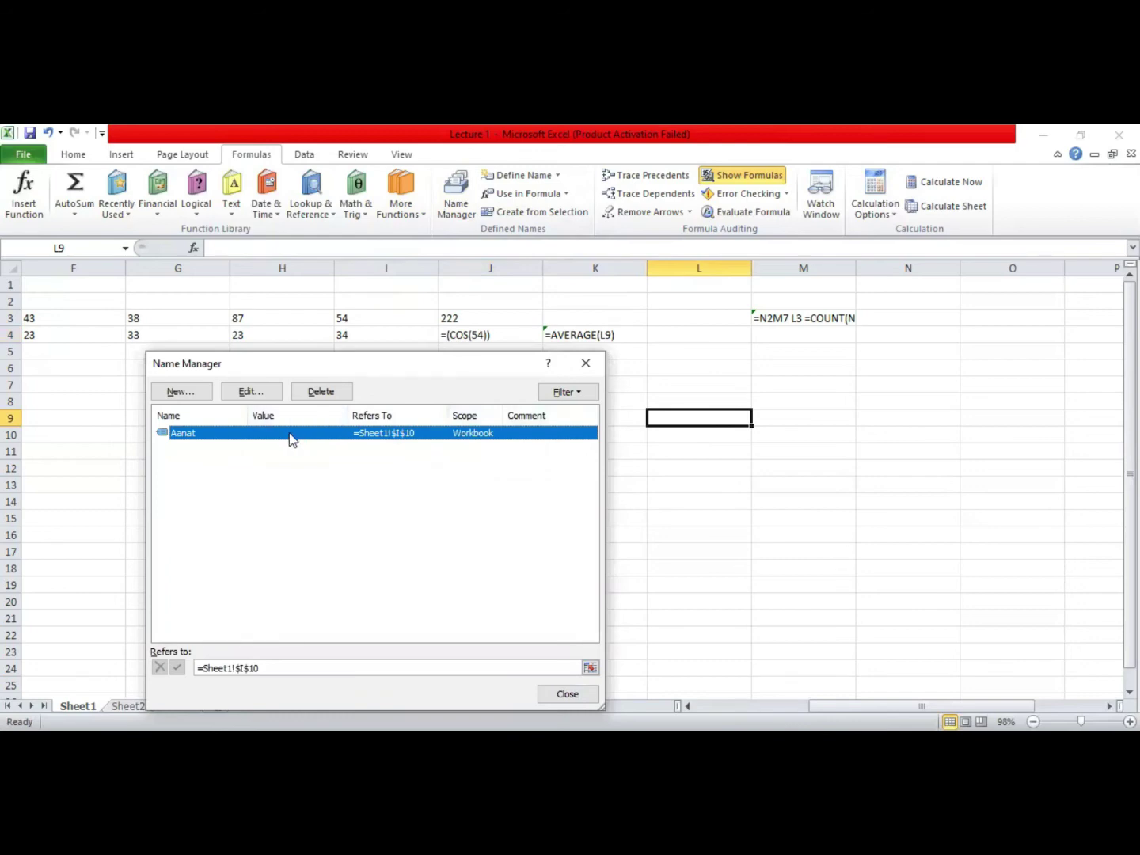
click(317, 390)
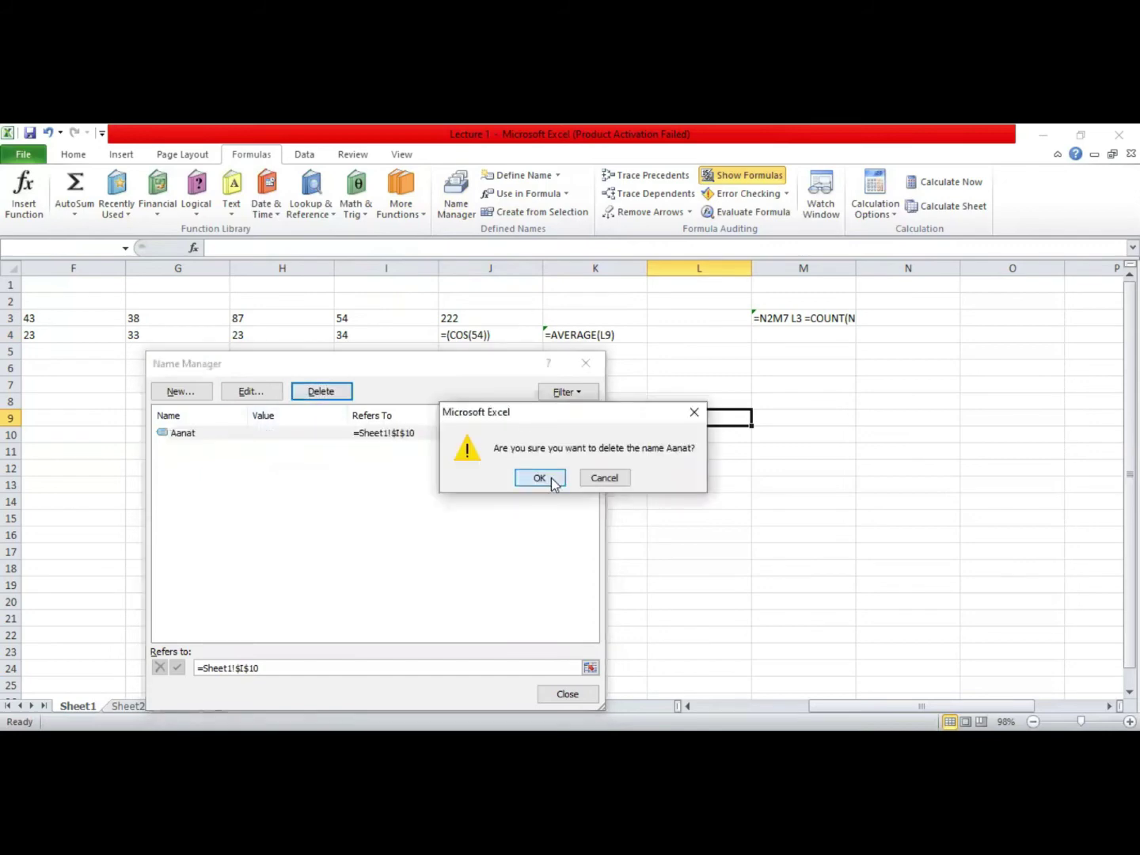
click(553, 481)
Step: Create the defined name Excel for cell L9, scoped to Sheet1, with the comment kwkhswuwx
click(192, 393)
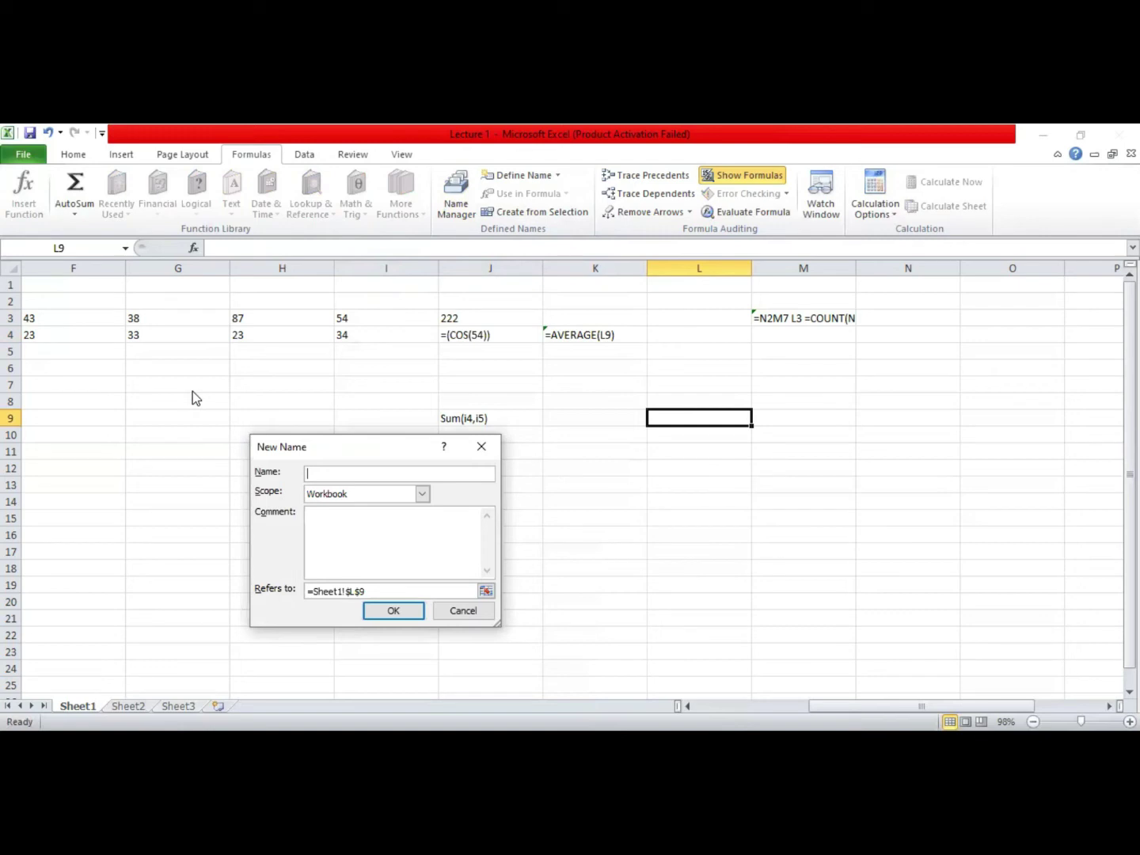
text(=)
key(BackSpace)
text(Excel)
click(422, 495)
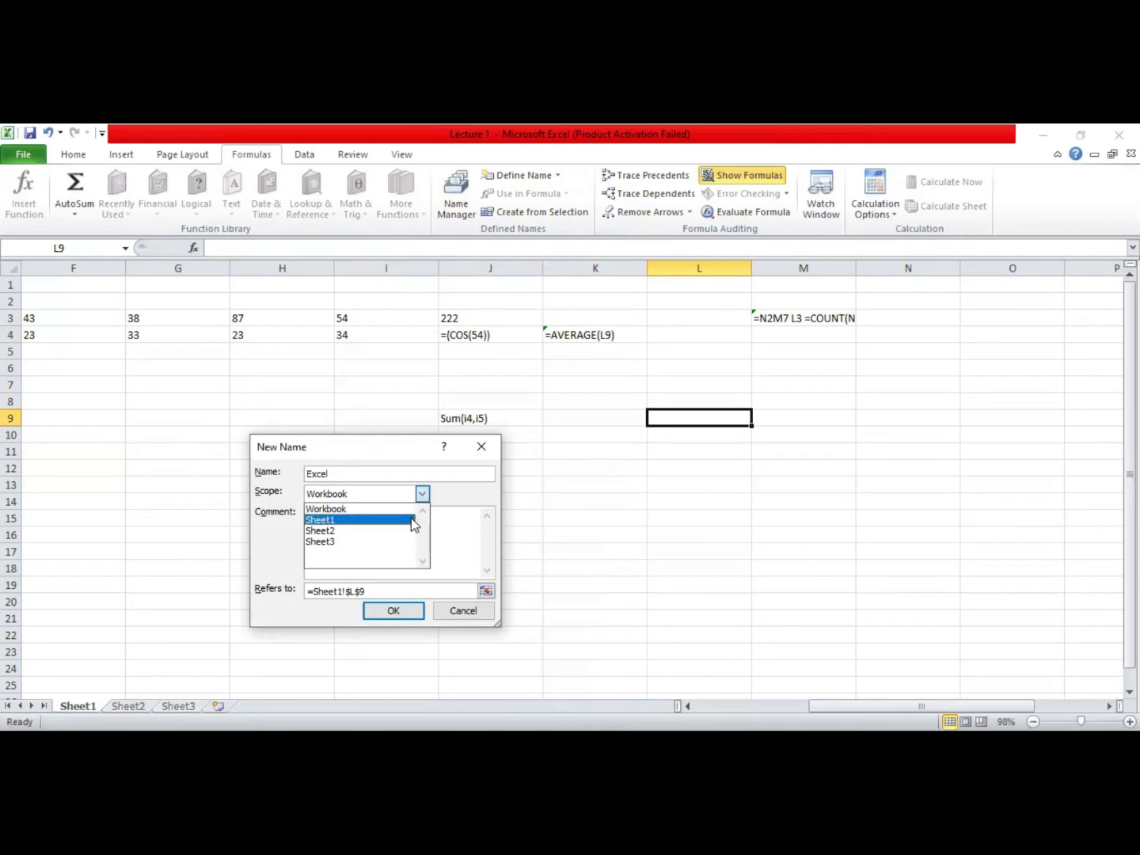
click(411, 519)
click(346, 523)
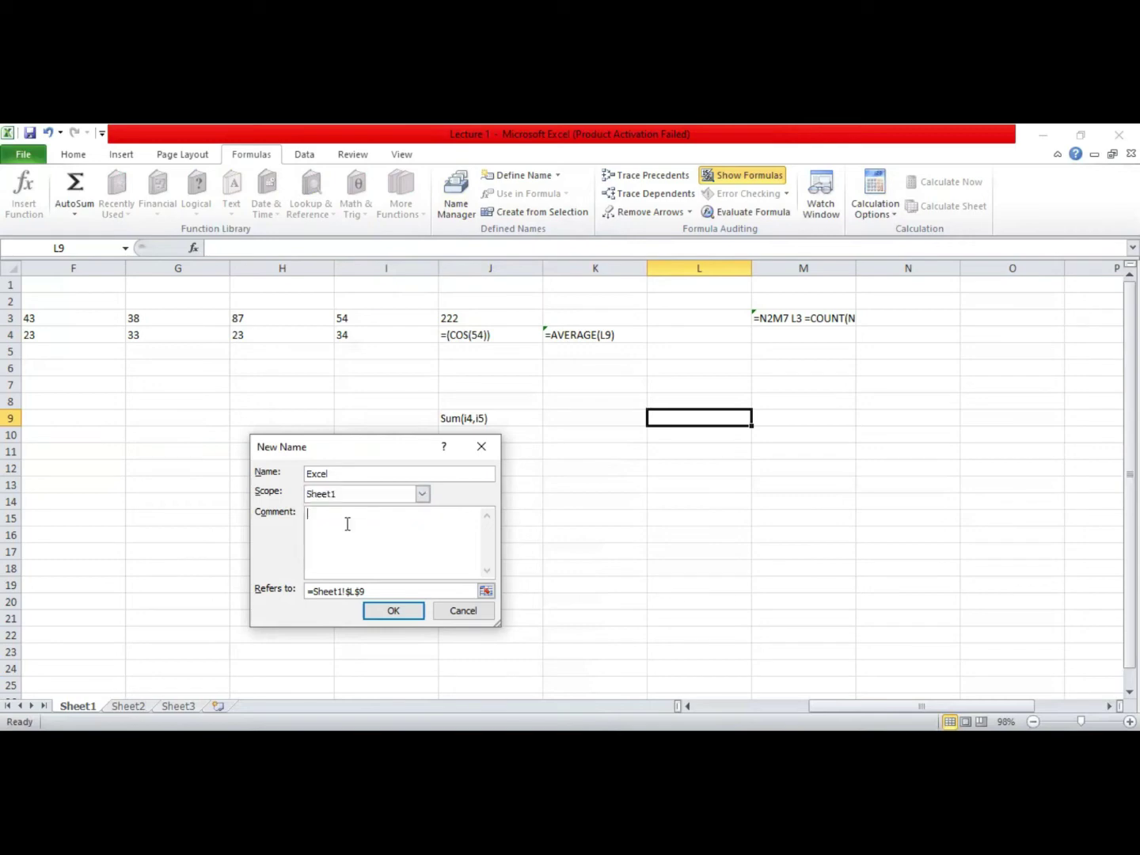
text(kwkhswuwx)
click(397, 614)
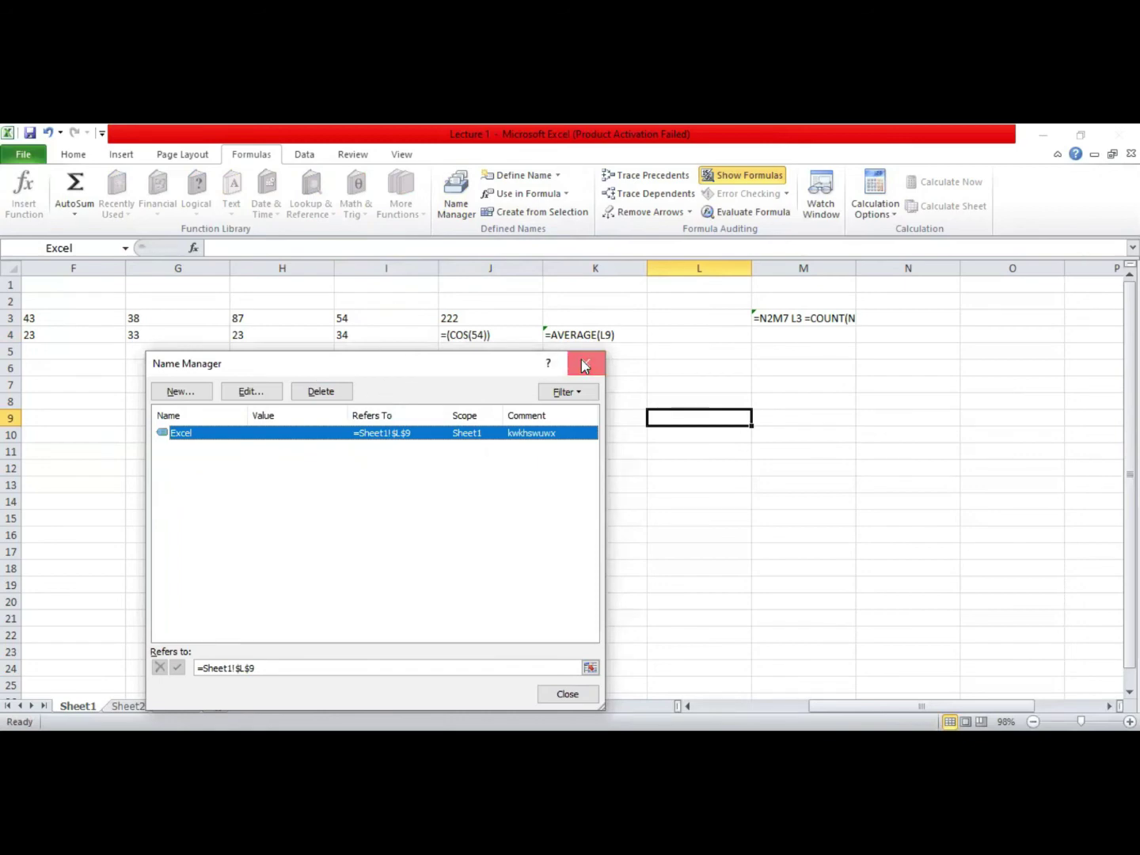
click(584, 365)
Step: Select several empty cells and then L9 to compare how each is identified in the Name Box
click(688, 386)
click(581, 383)
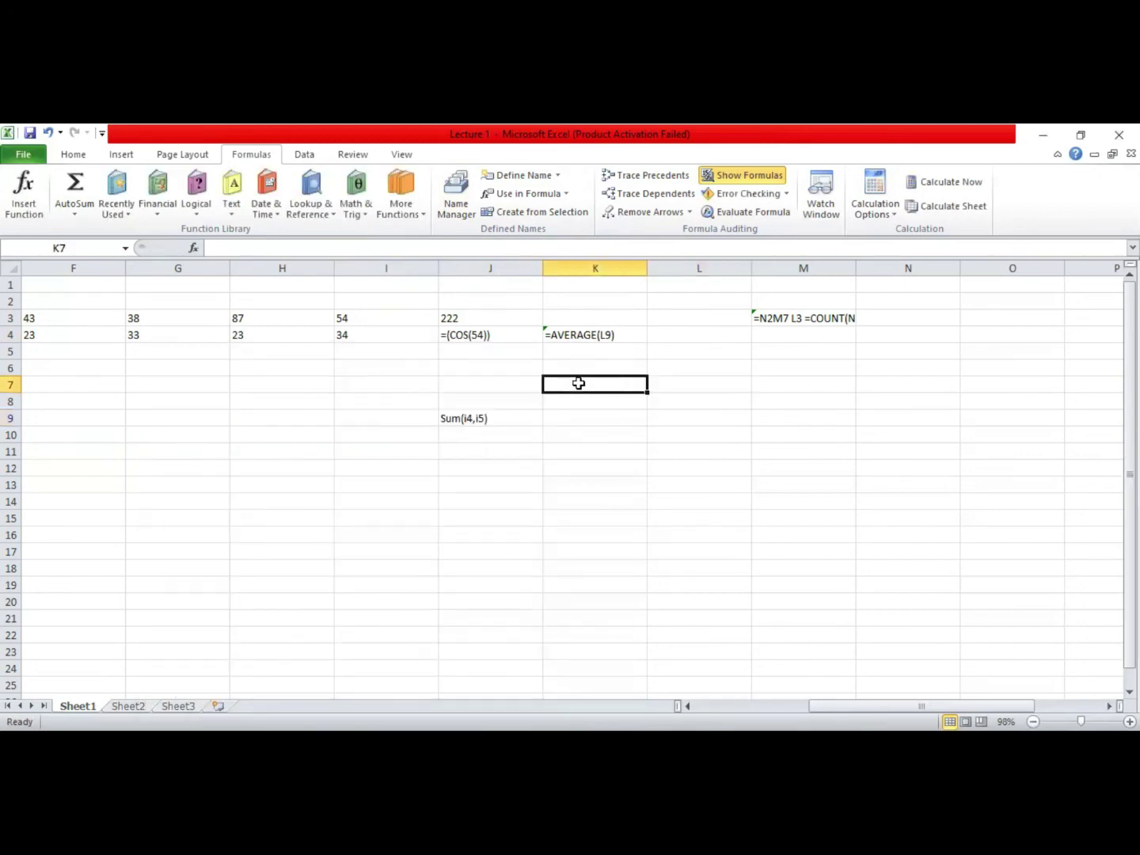
click(467, 349)
click(351, 371)
click(271, 422)
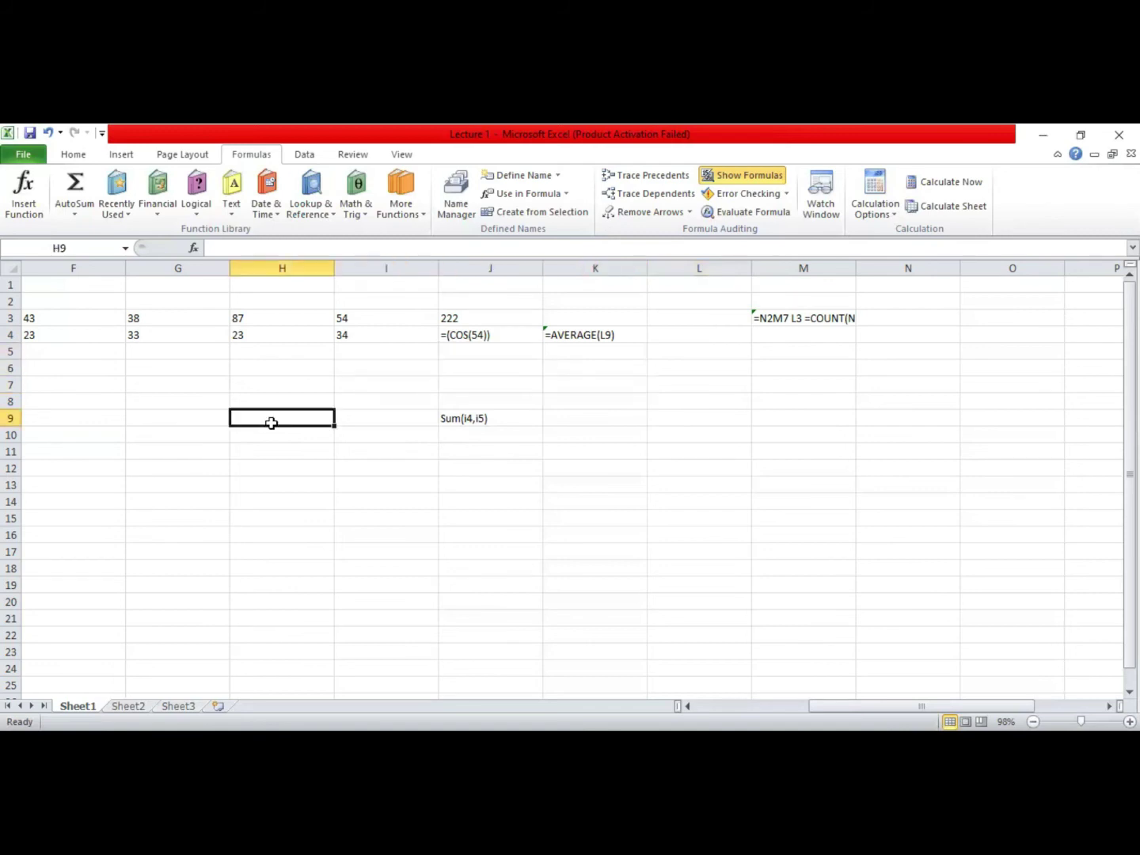
click(715, 399)
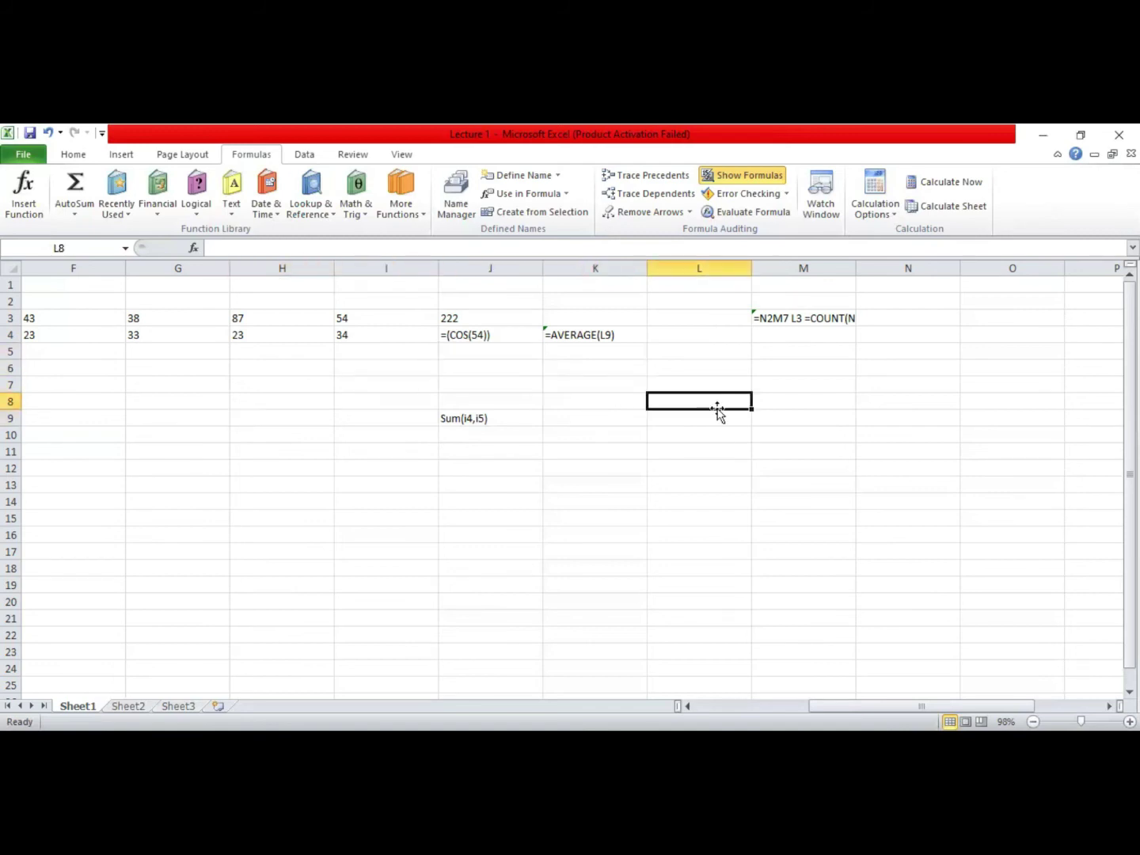
click(715, 417)
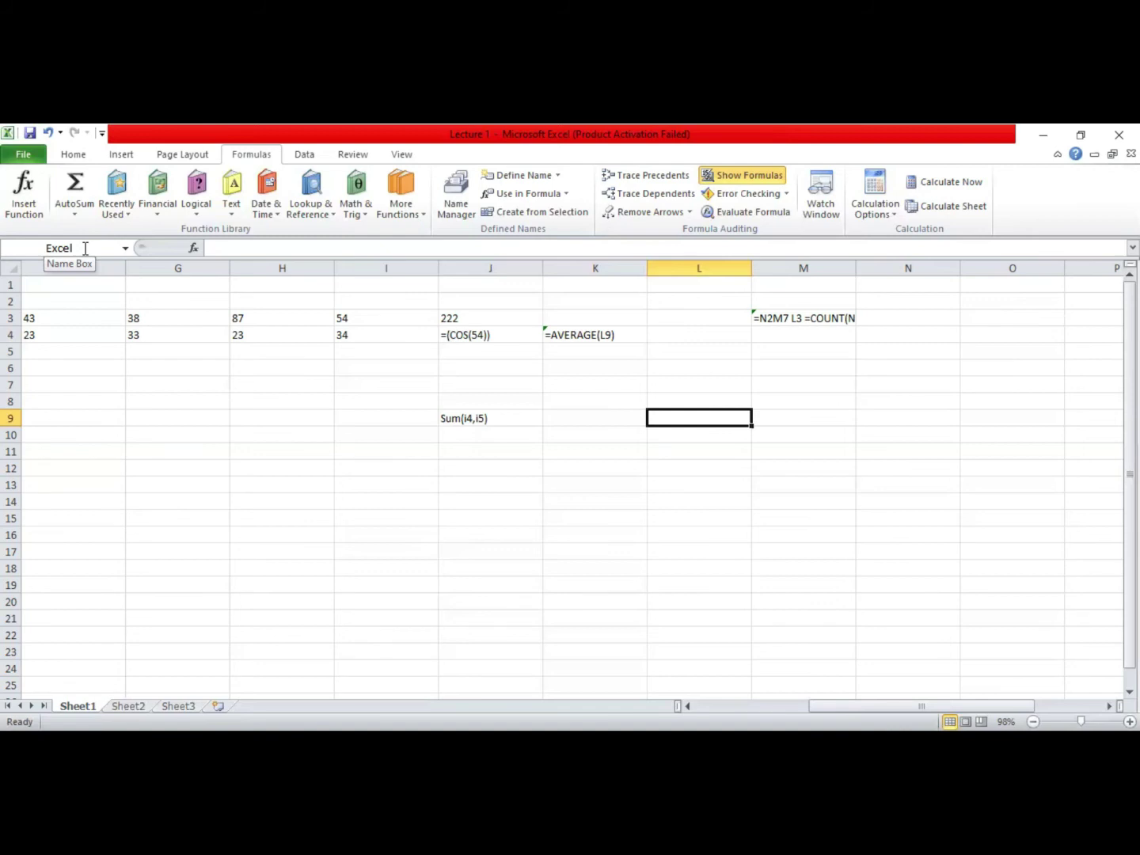
Step: View the options for defining and applying names, and review the workbook's list of defined names
click(558, 176)
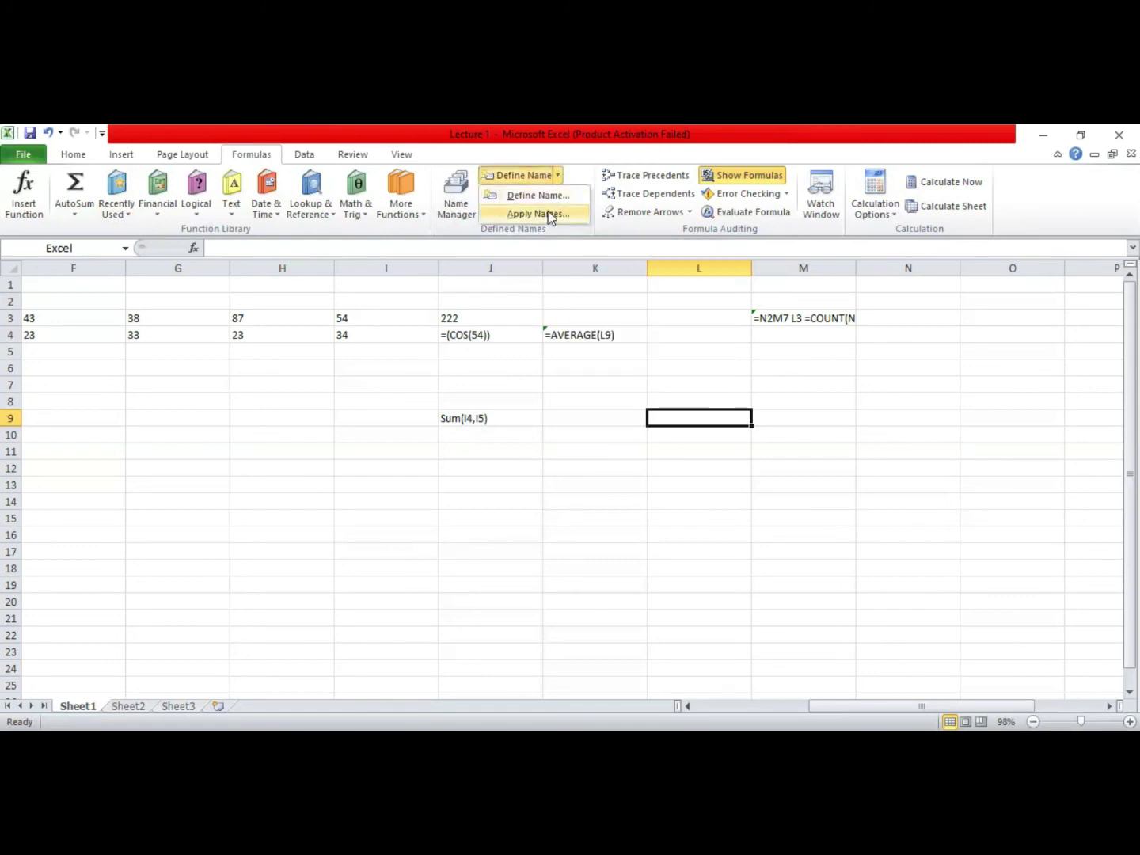
click(514, 301)
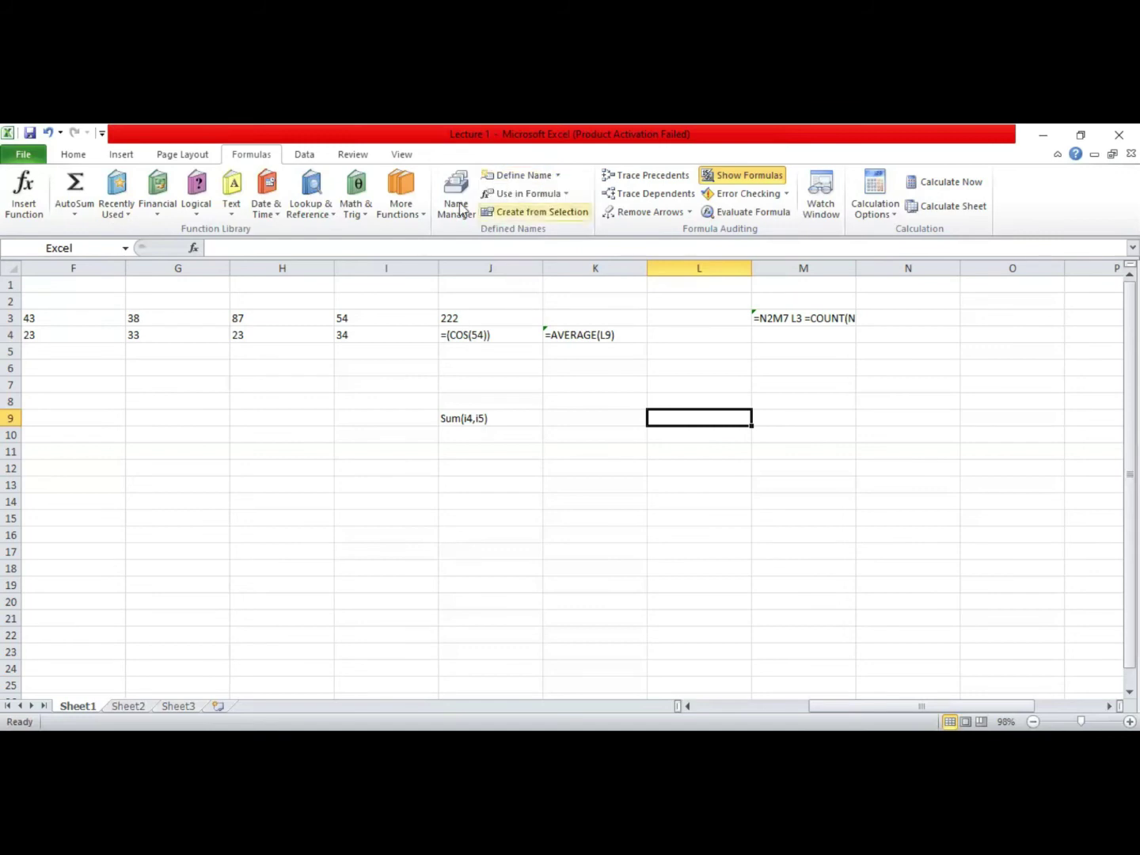
click(446, 188)
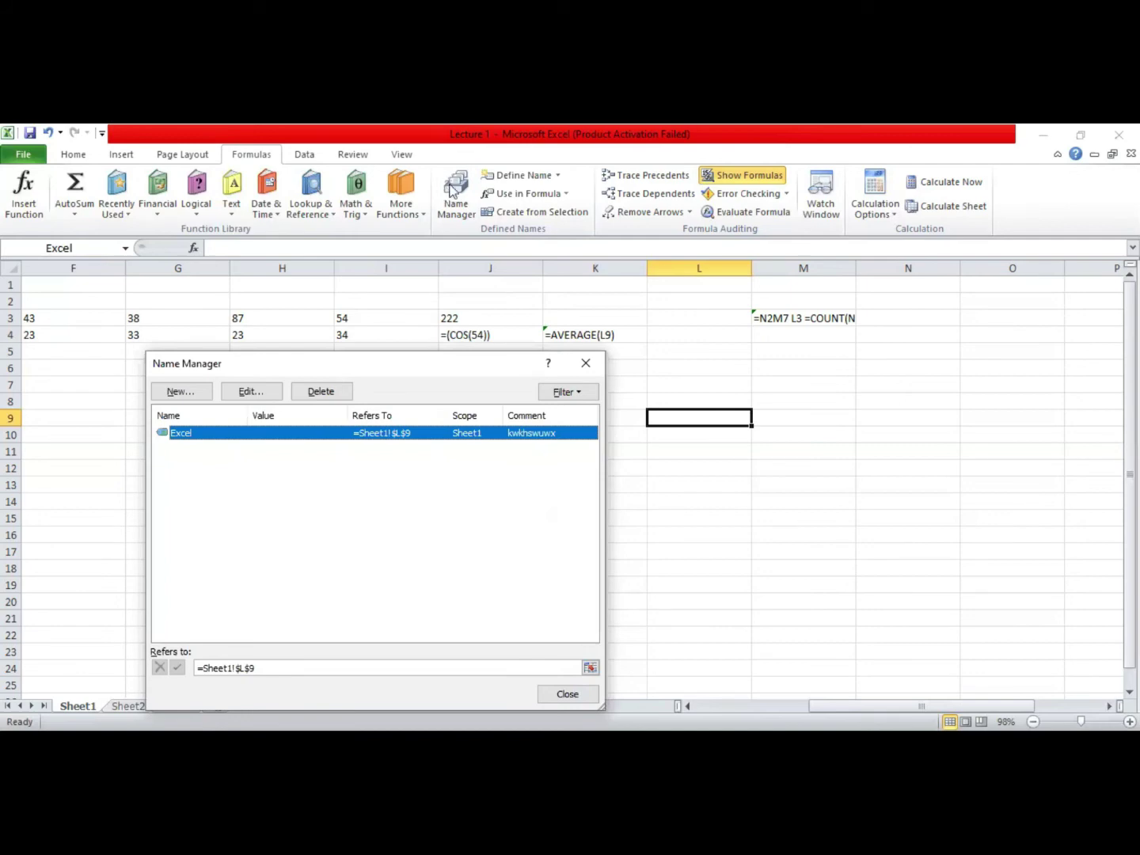
click(589, 368)
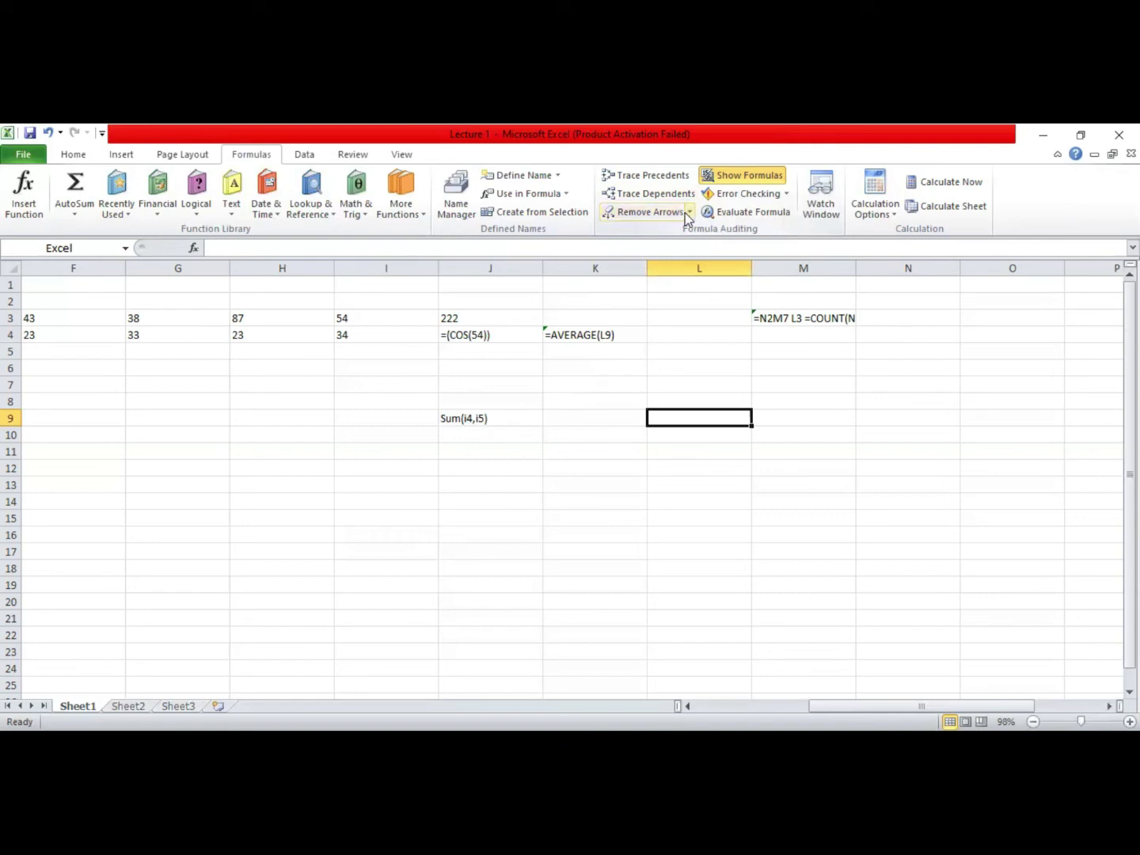
Step: Try to remove precedent arrows from the AVERAGE formula in K4, and view the cell's error-checking options
click(580, 335)
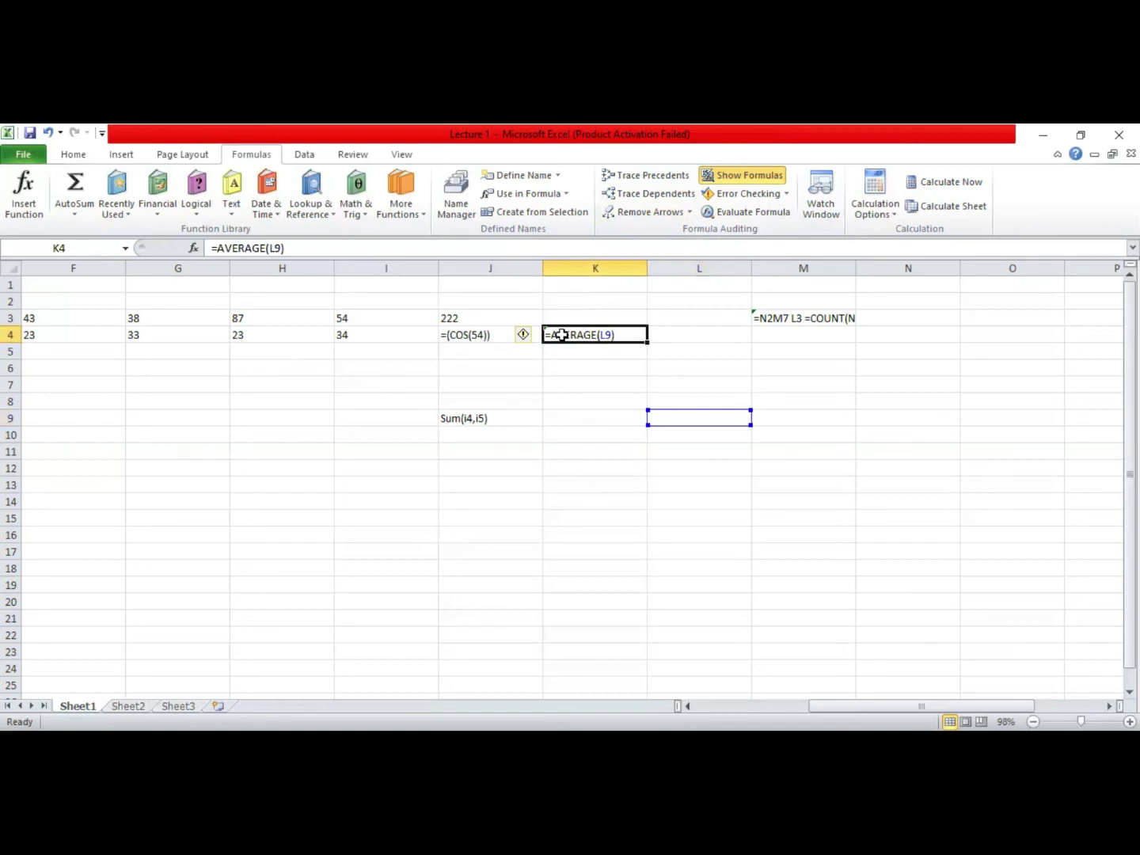
click(687, 211)
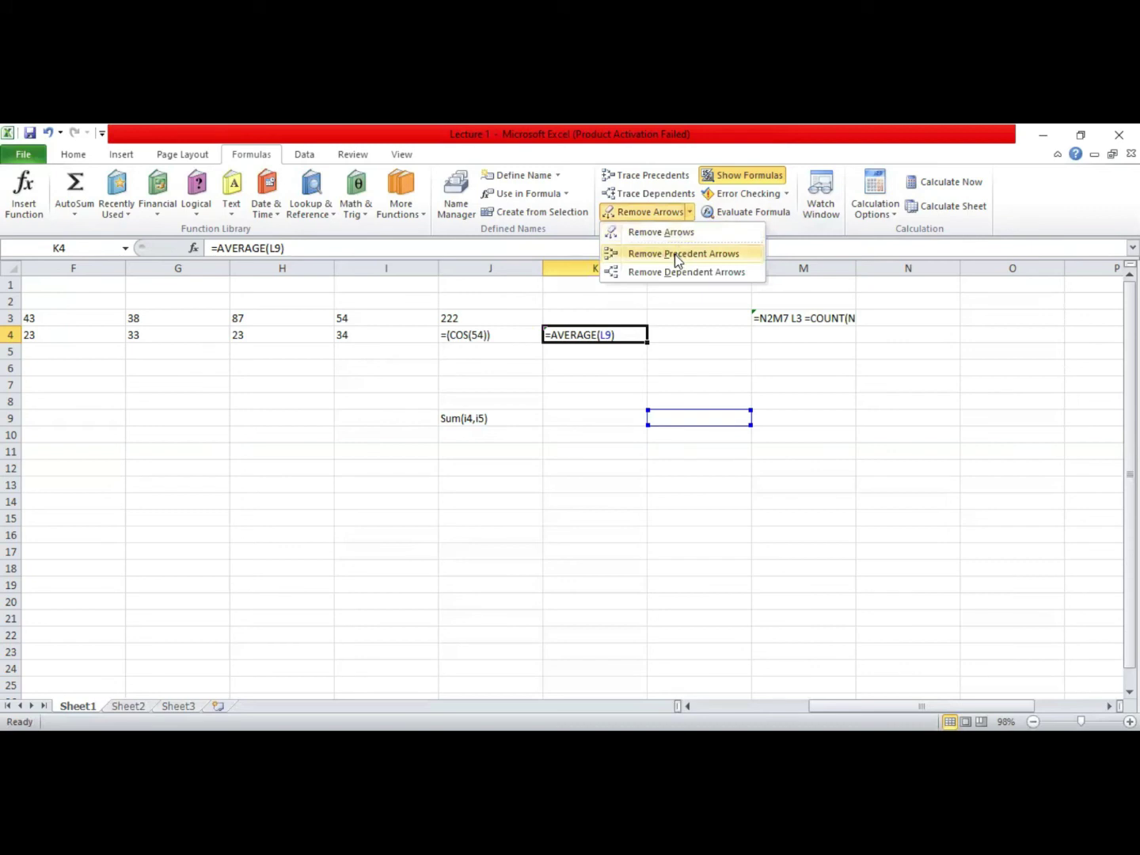
click(673, 254)
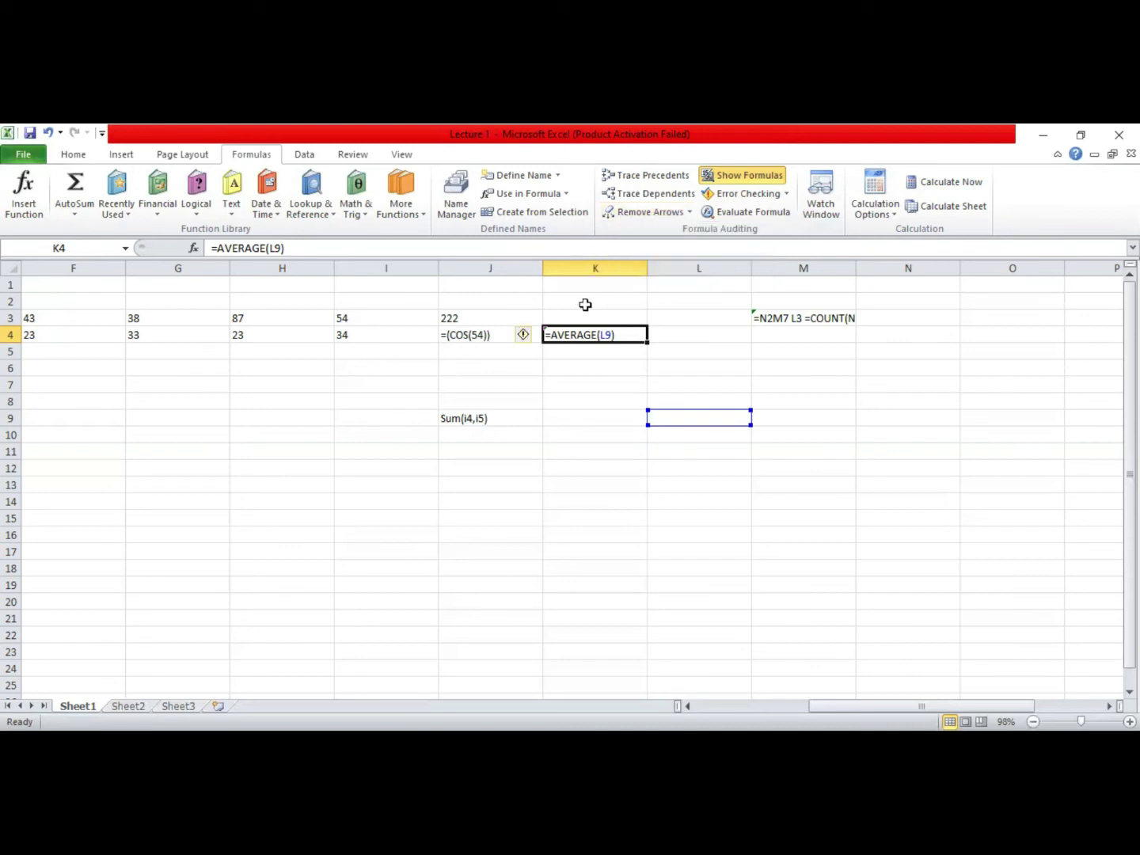
click(525, 337)
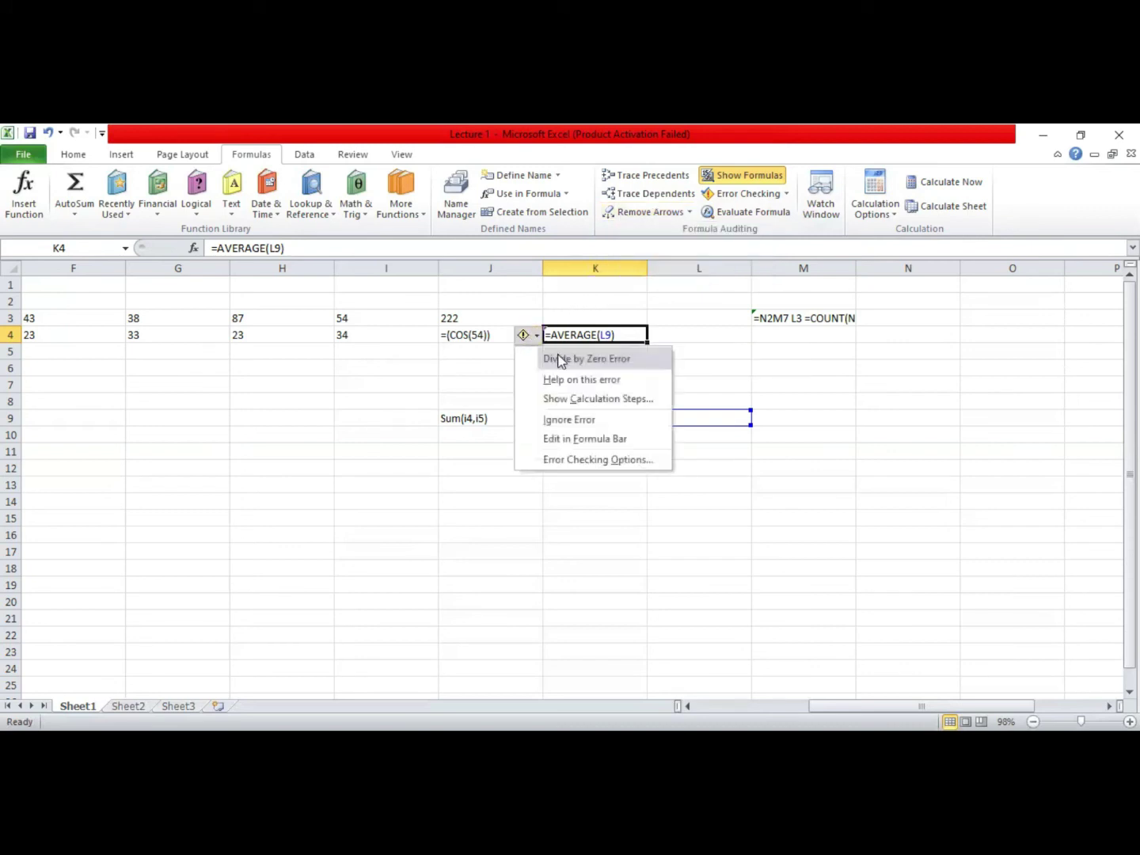
click(603, 334)
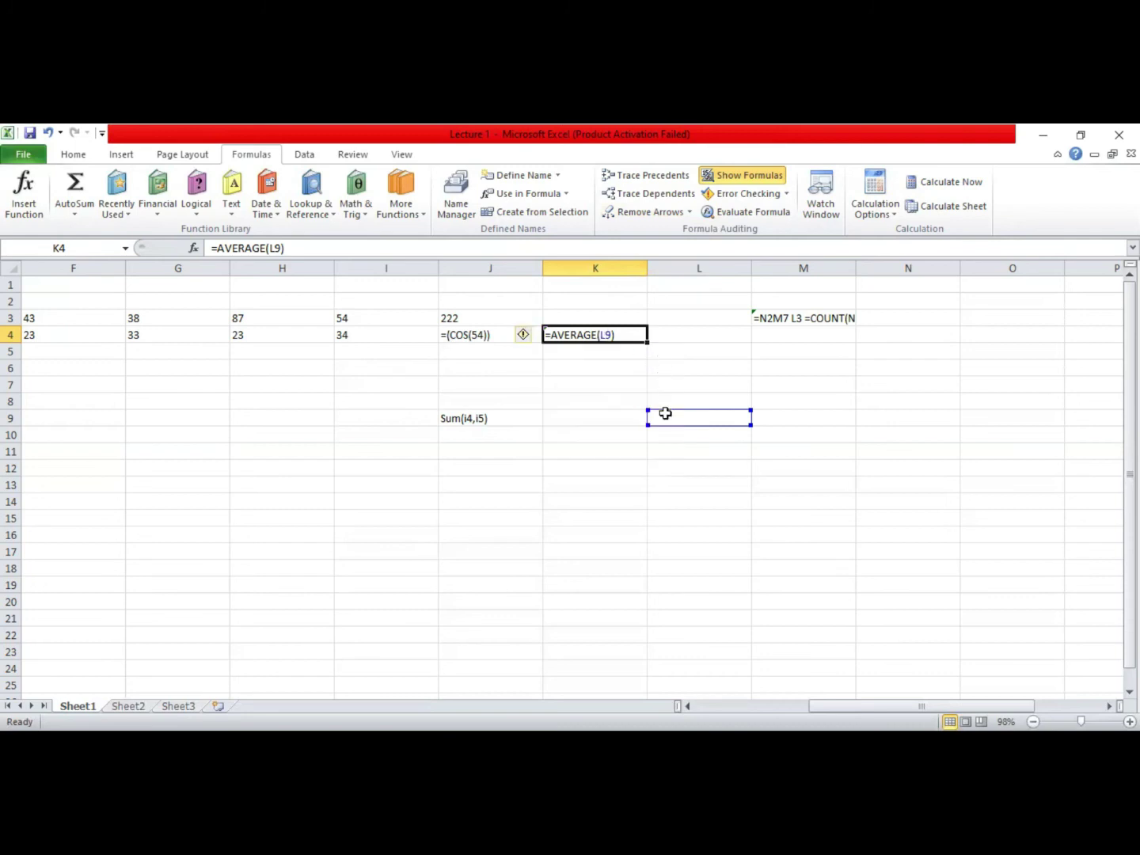
Step: Trace the precedents of the AVERAGE formula in K4
click(666, 414)
click(620, 342)
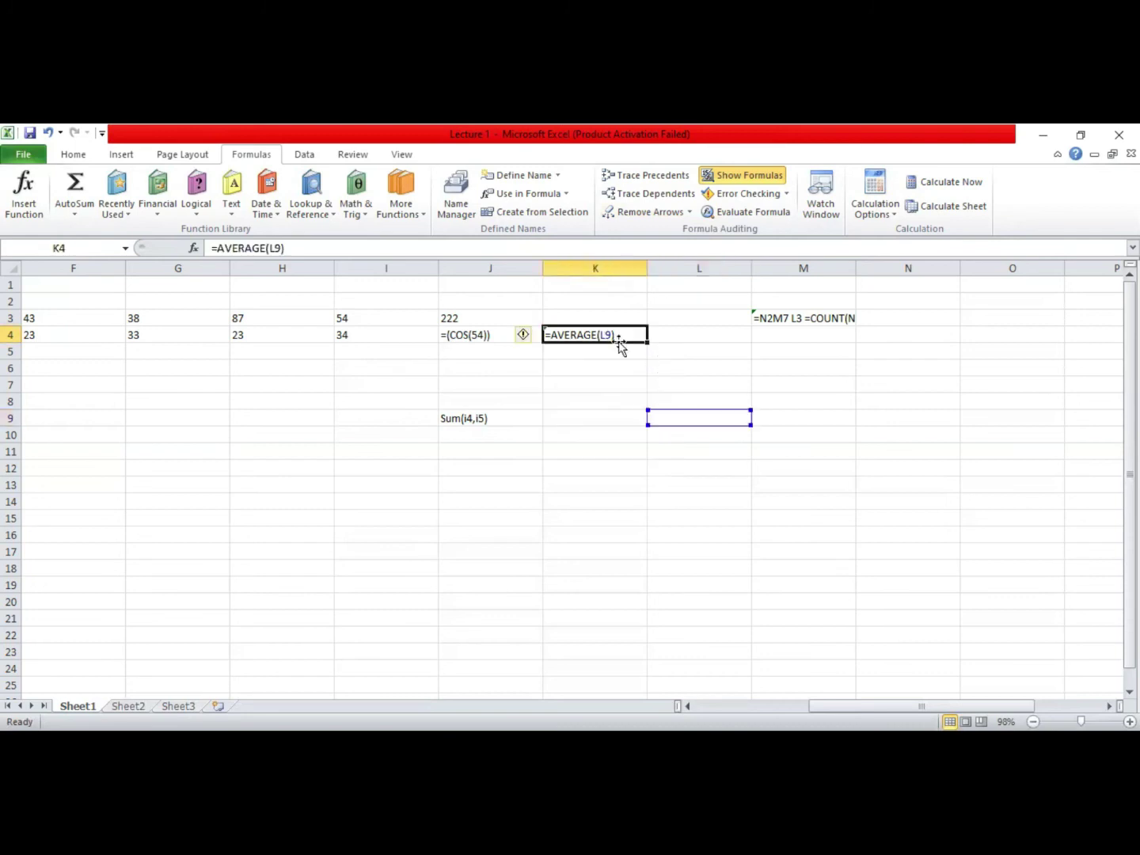
click(671, 176)
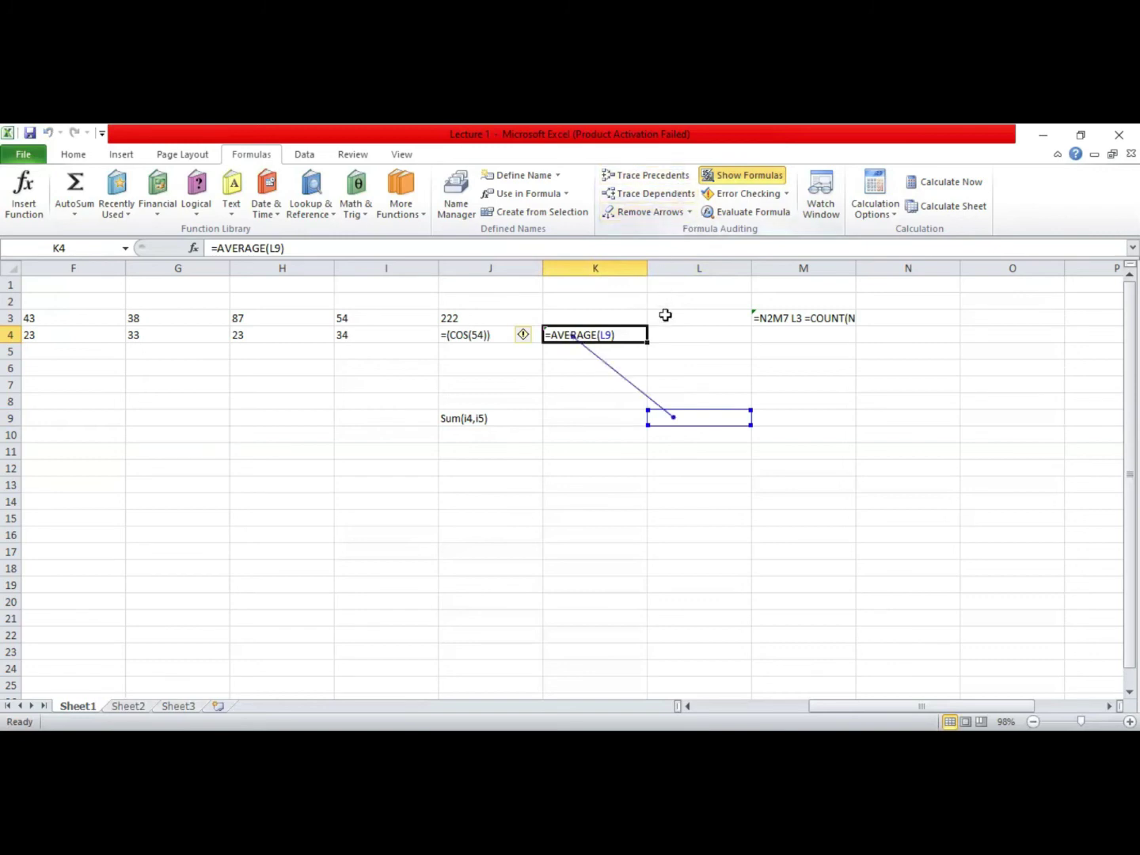
Step: Try to trace the dependents of the formula in M3
click(769, 318)
click(654, 192)
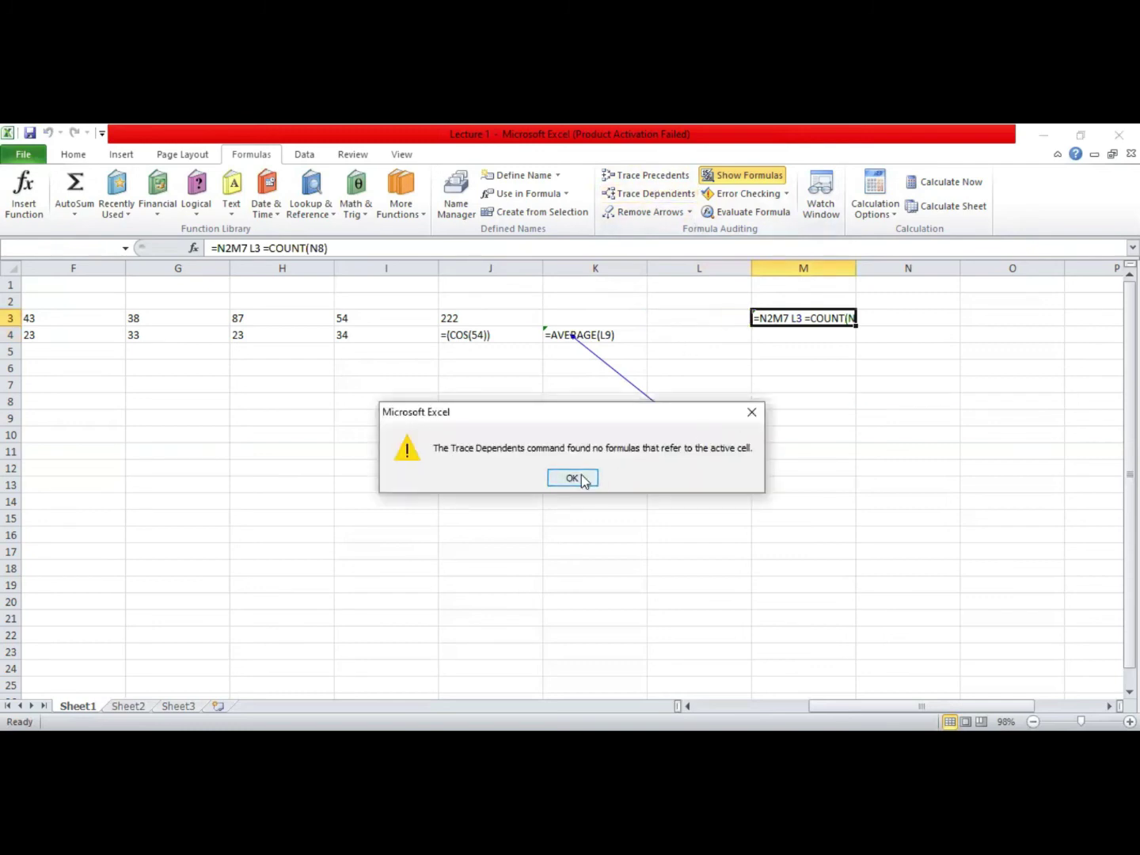
click(573, 478)
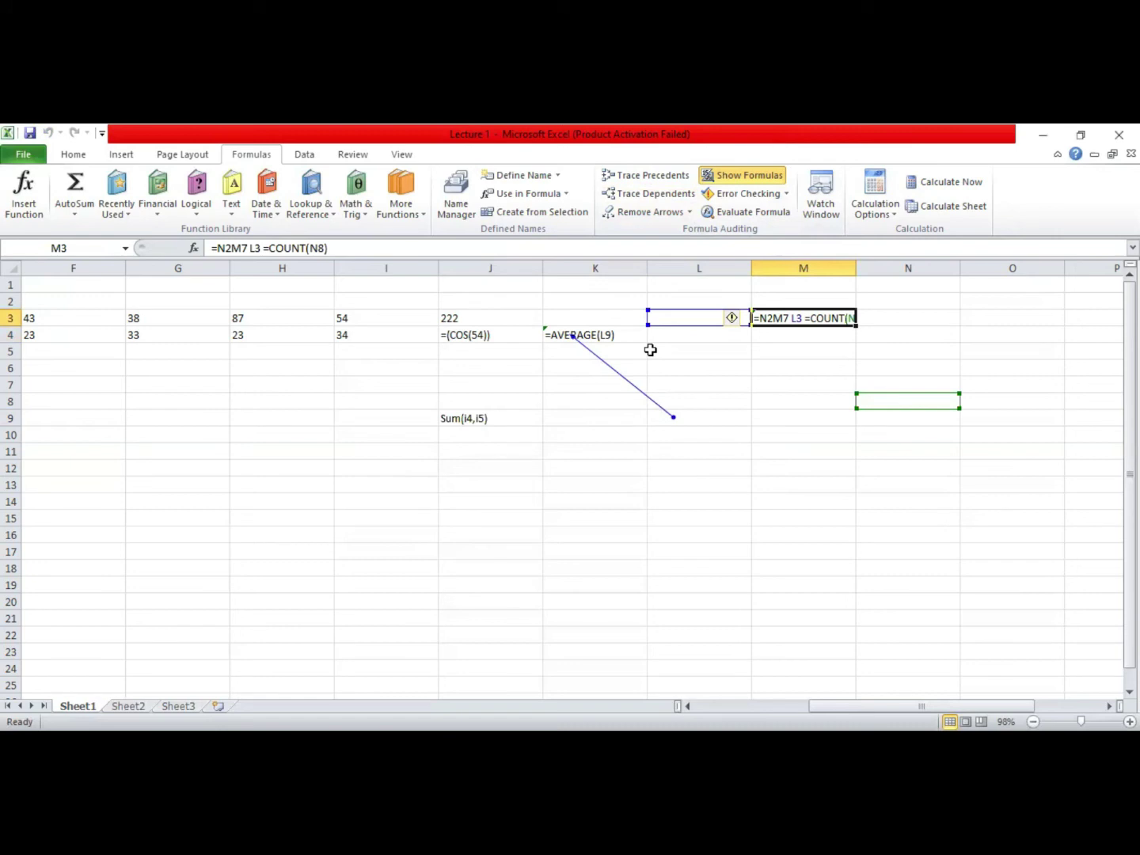
Step: Trace the precedents of K4 once more and clear the tracing arrows from the sheet
click(592, 339)
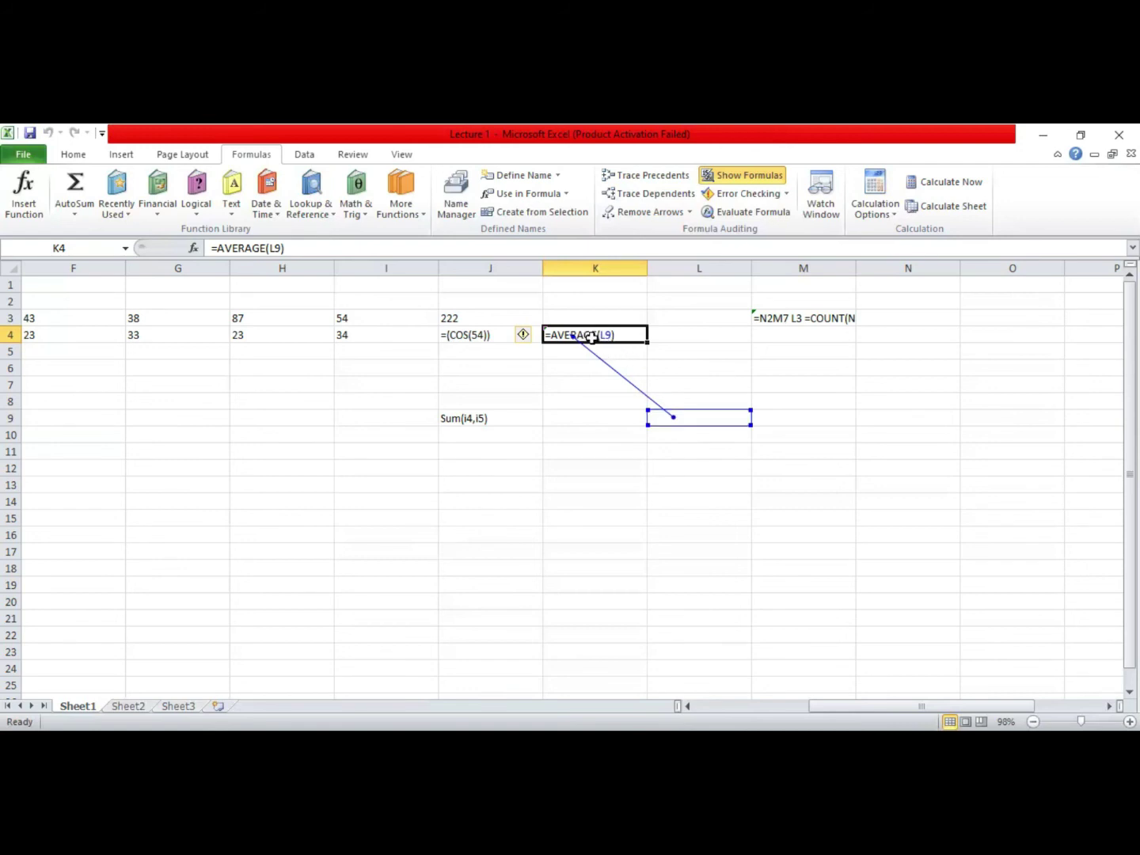
click(688, 212)
click(685, 232)
click(670, 178)
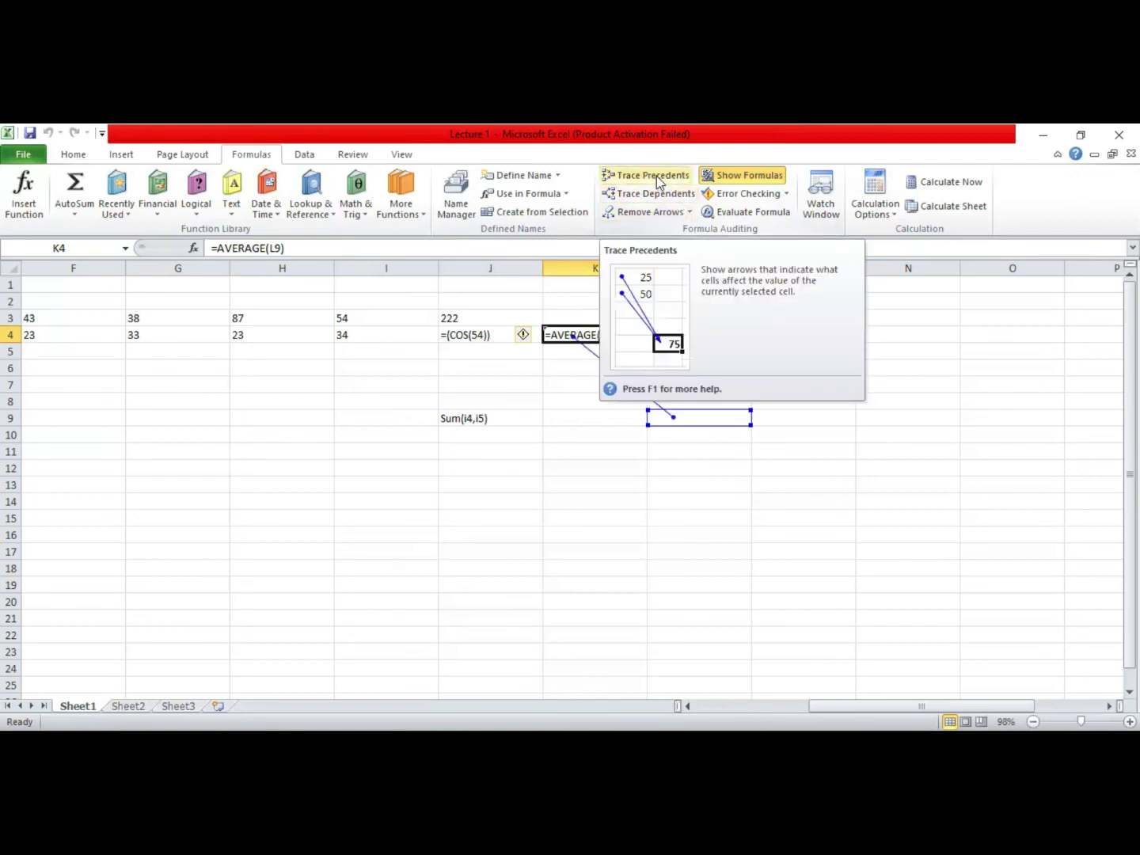
click(682, 214)
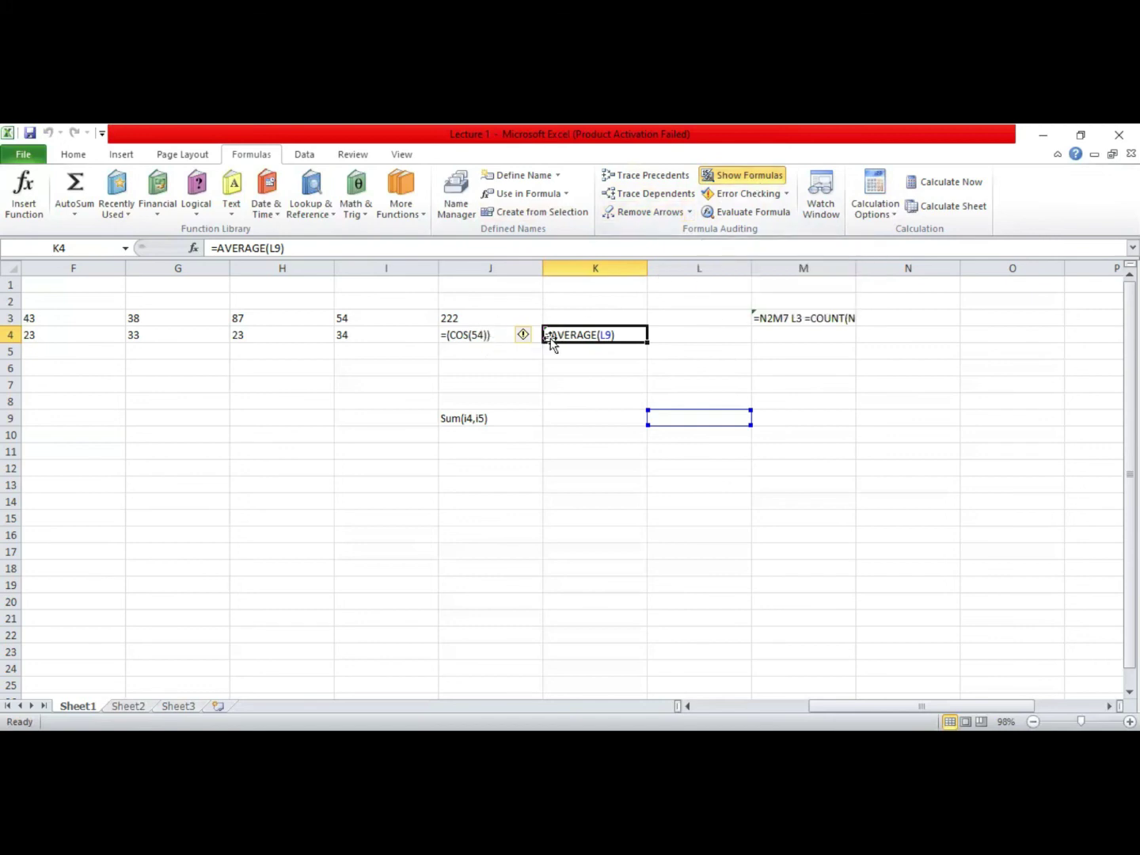
Step: Select J3 and turn off Show Formulas so that the cells display calculated values
click(438, 315)
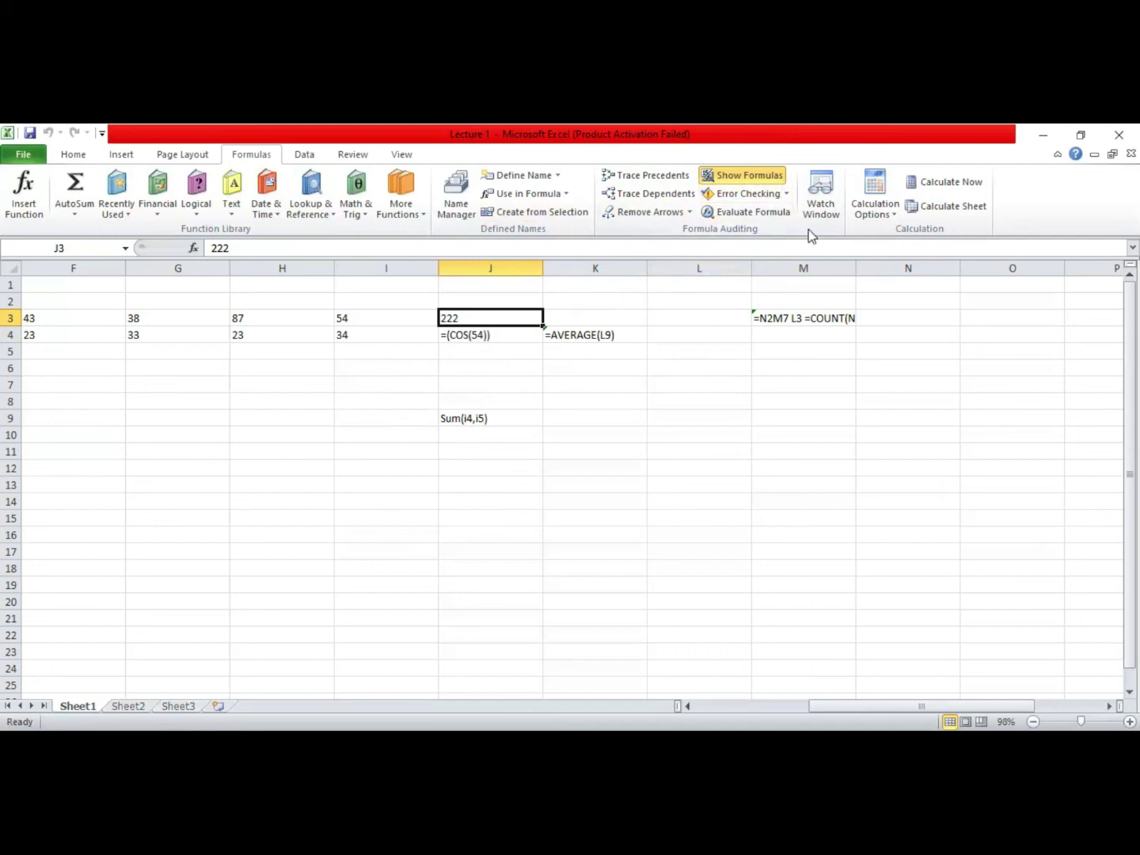
click(738, 170)
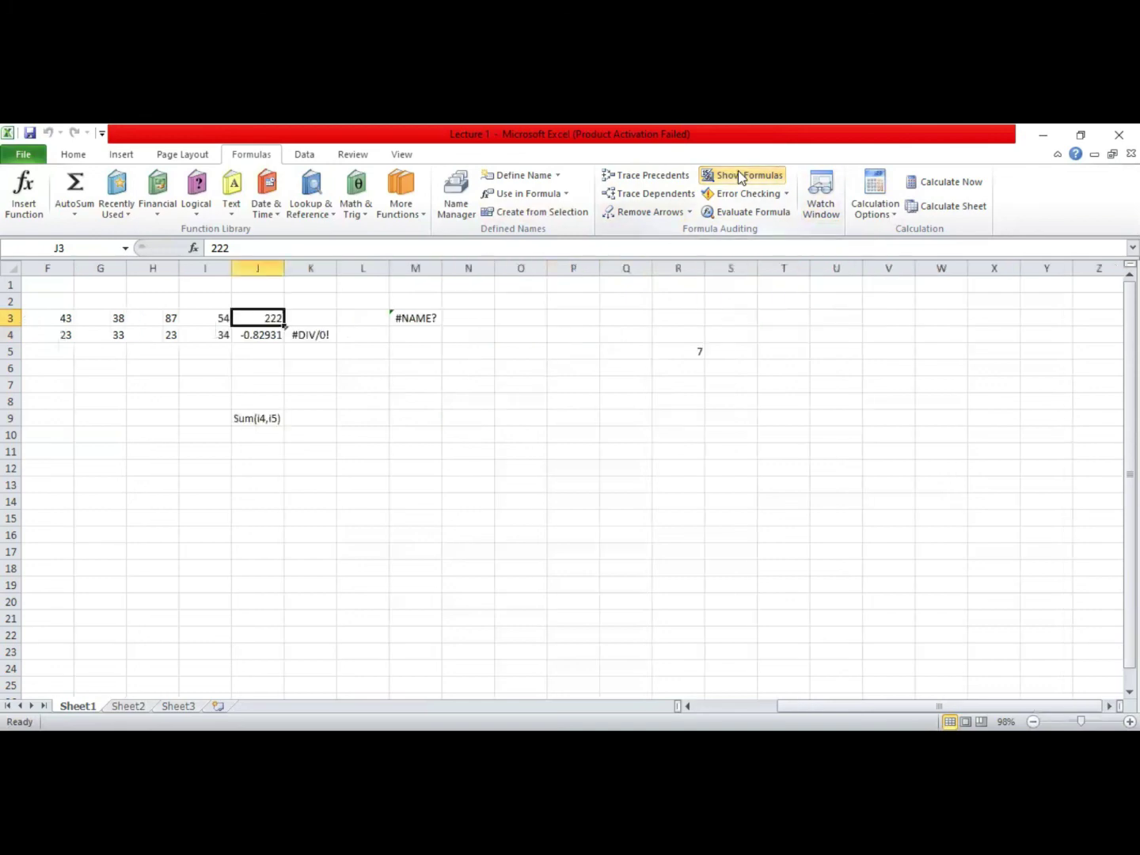
click(738, 170)
click(738, 172)
click(284, 326)
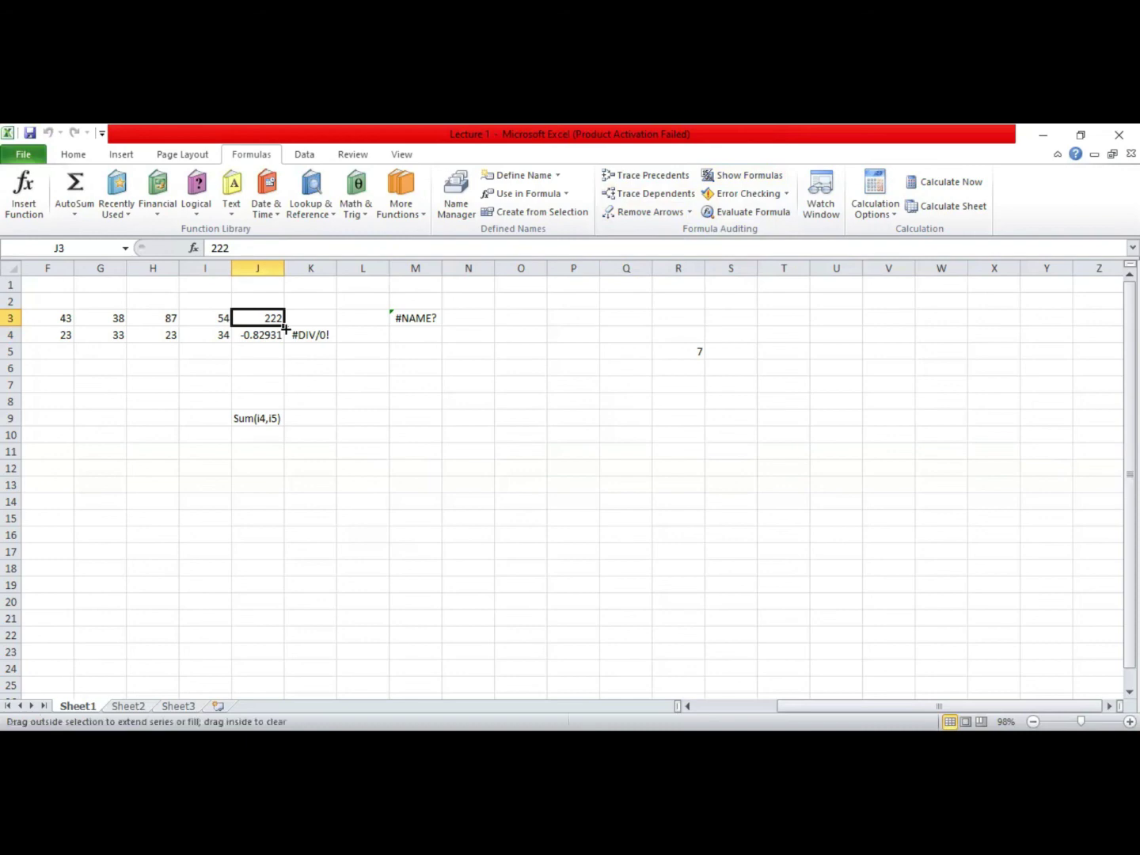
click(284, 326)
mouse_move(284, 326)
mouse_down()
mouse_move(298, 337)
mouse_move(276, 317)
mouse_up()
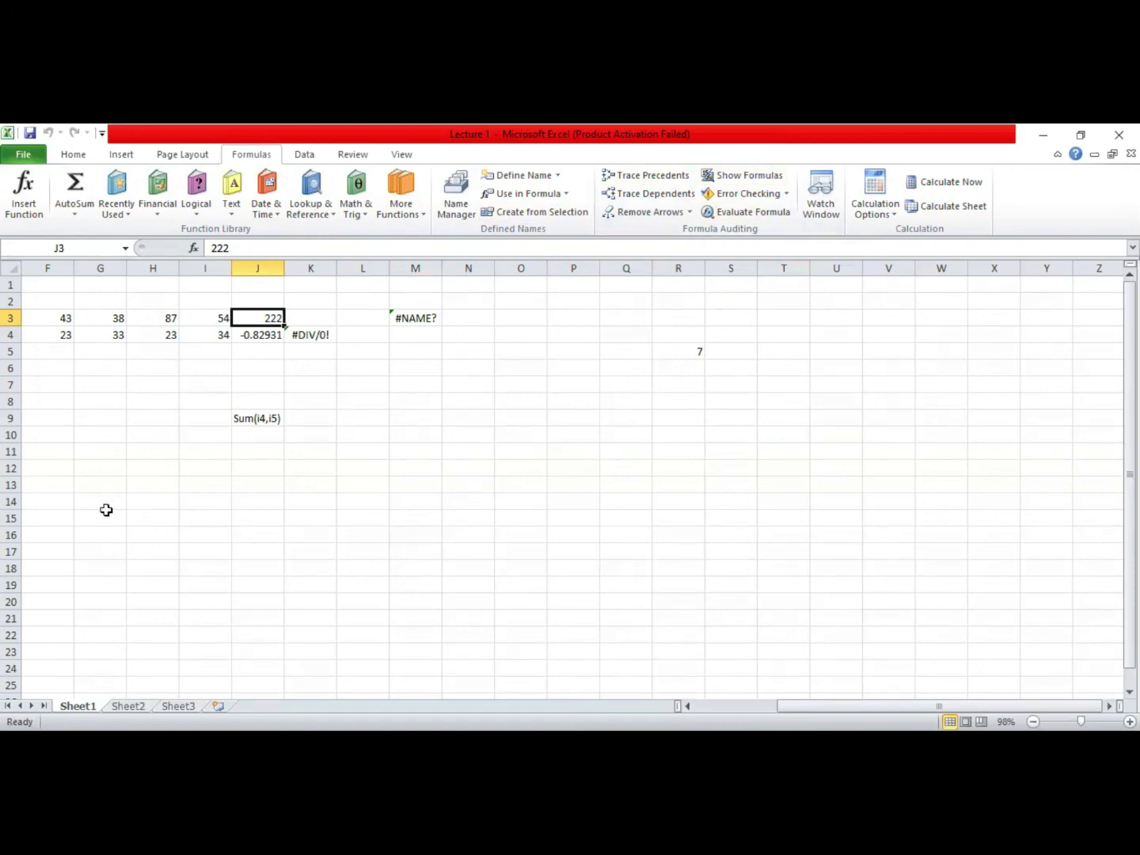
Step: Review the available error-checking commands, and view the Watch Window's columns before closing it
click(786, 195)
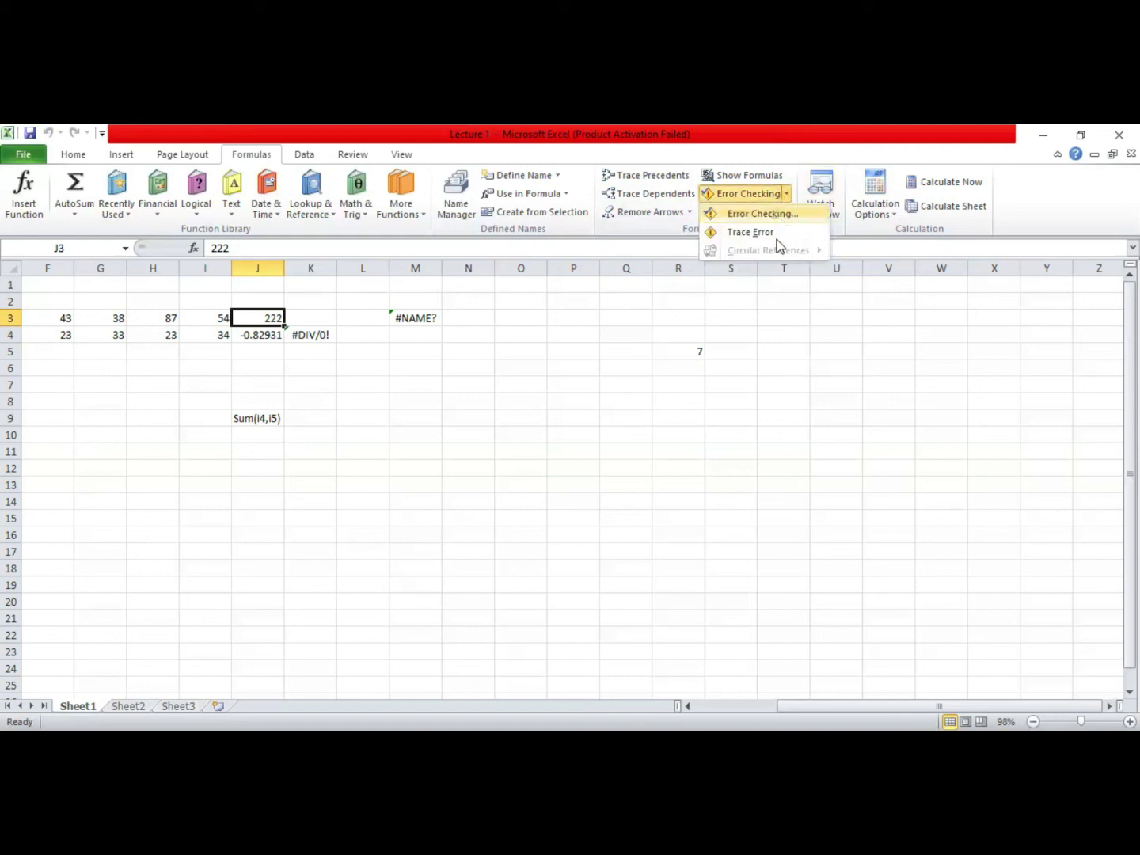
click(751, 295)
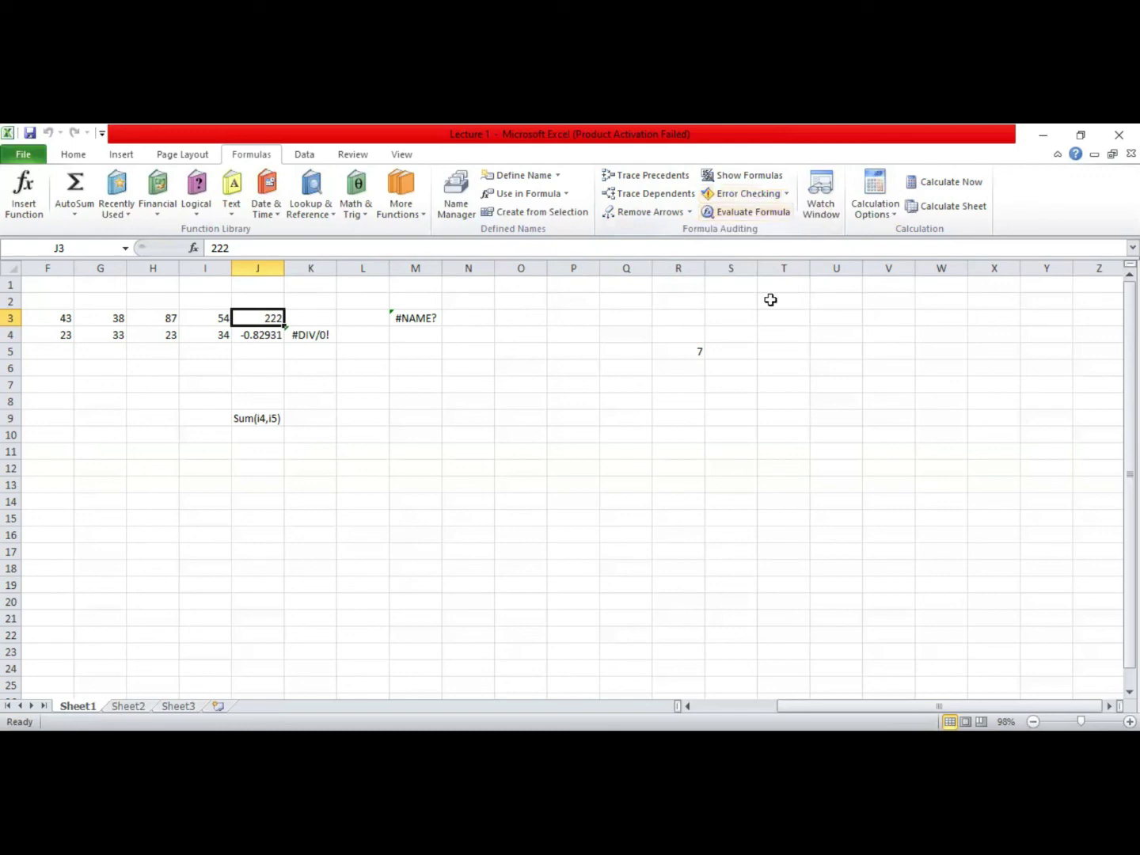
click(835, 202)
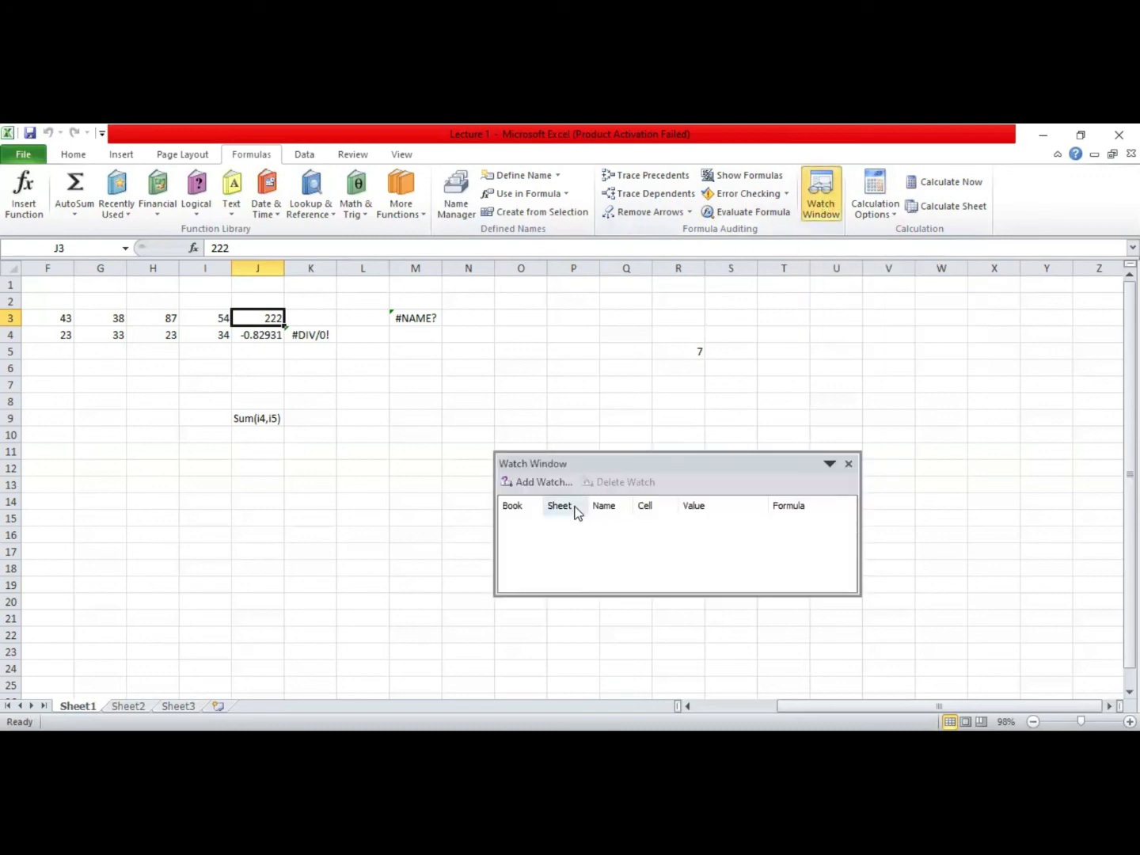
click(527, 506)
click(850, 467)
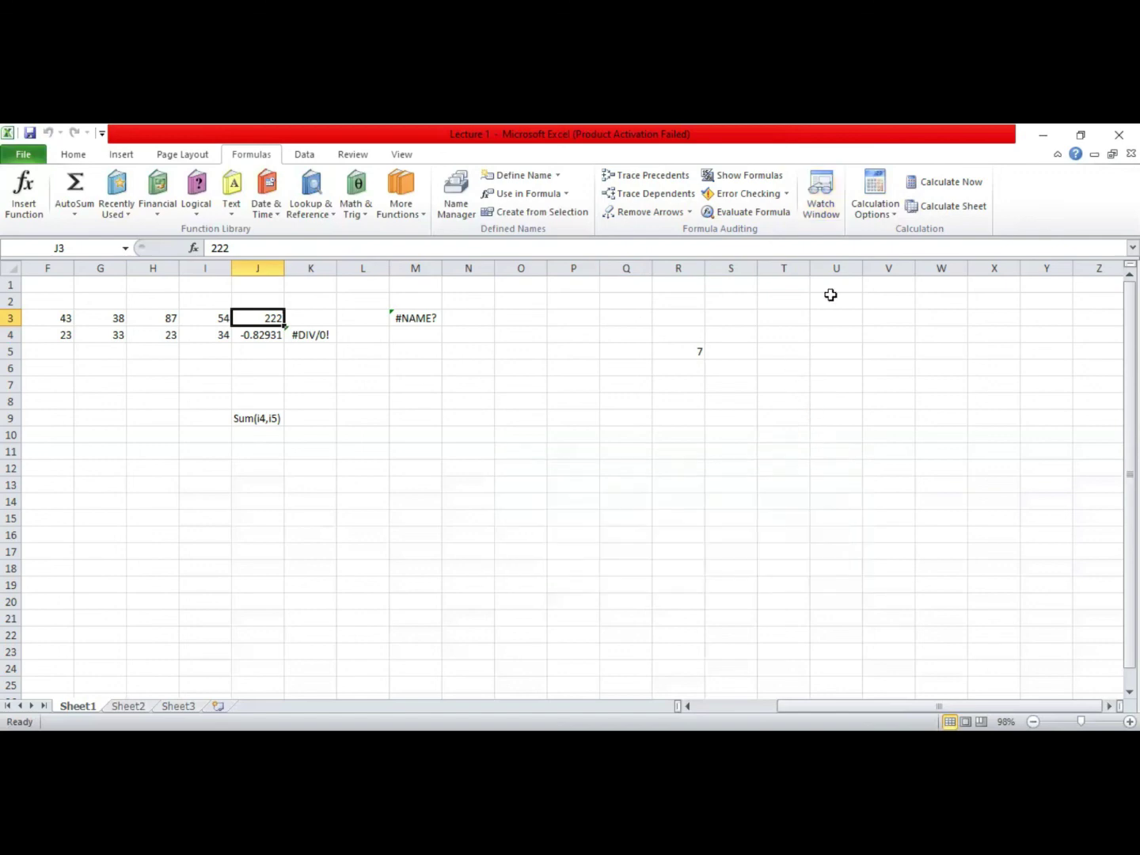
Step: Review the workbook's calculation modes and the commands for recalculating the workbook or sheet, ending on cell S4
click(896, 221)
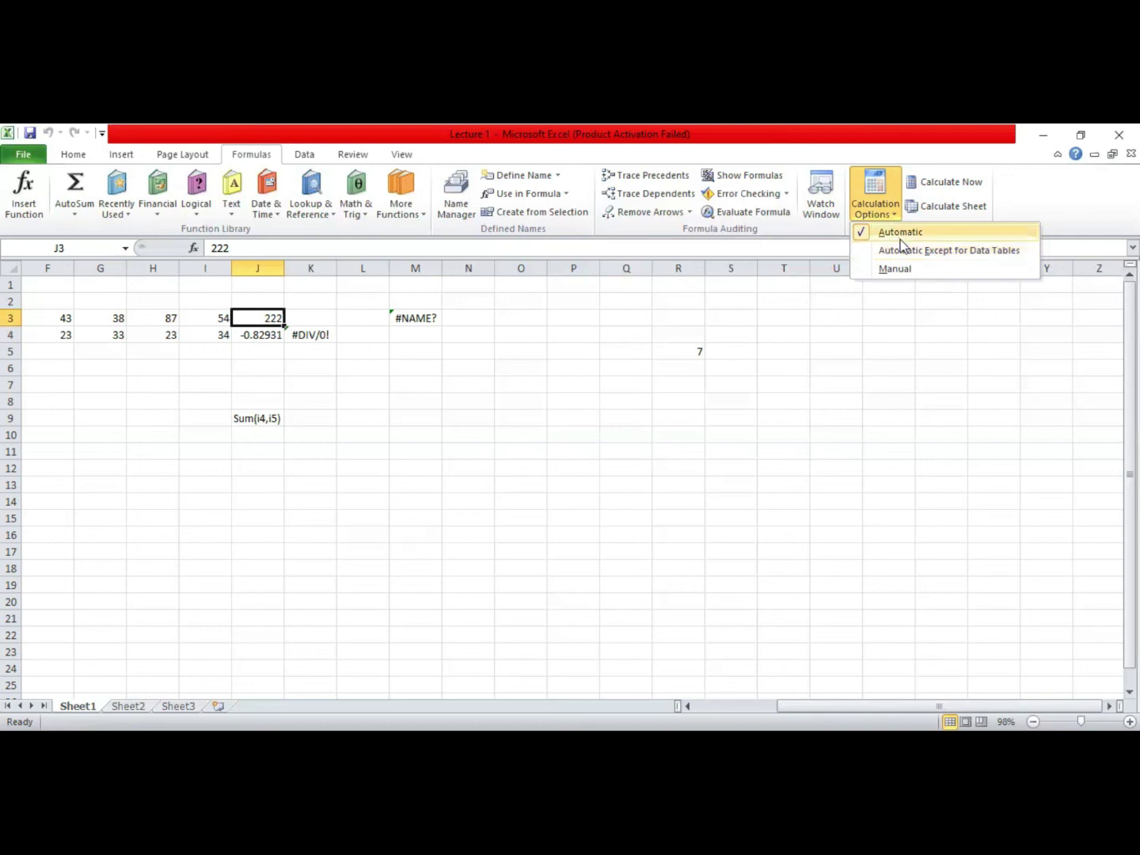
click(950, 268)
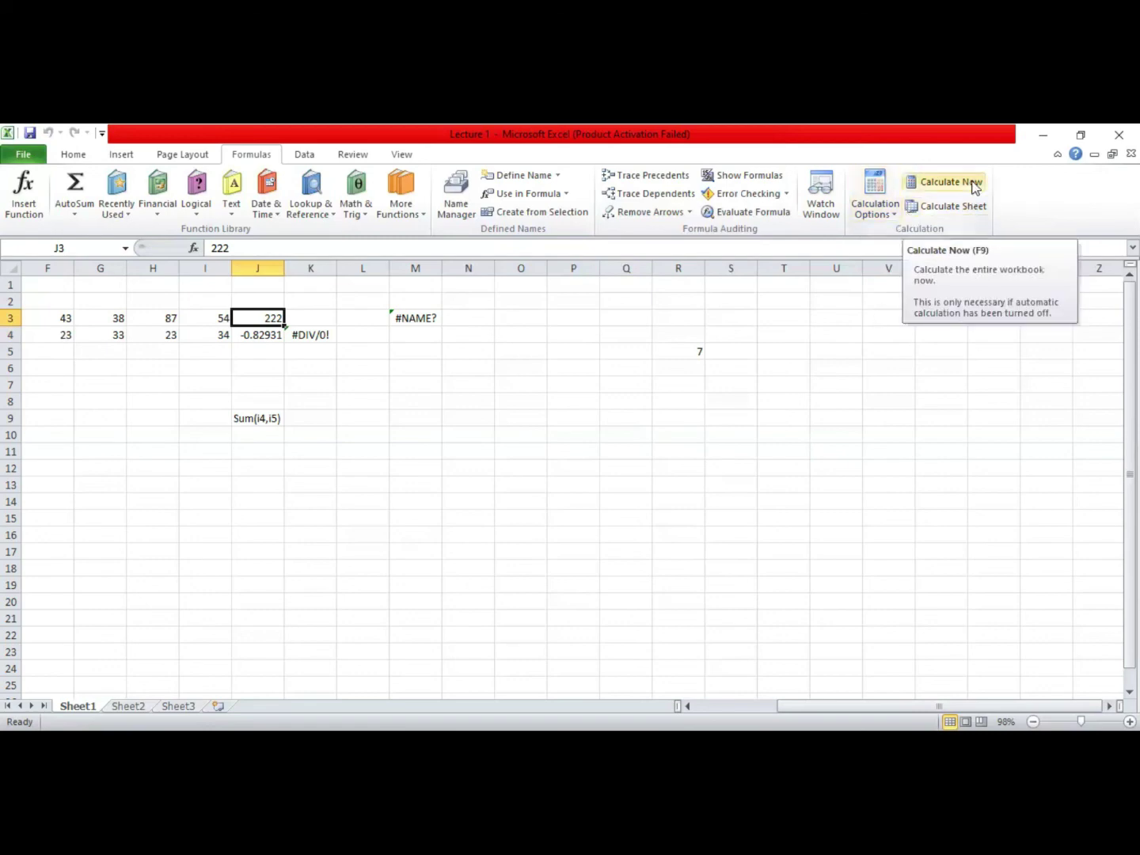
click(735, 335)
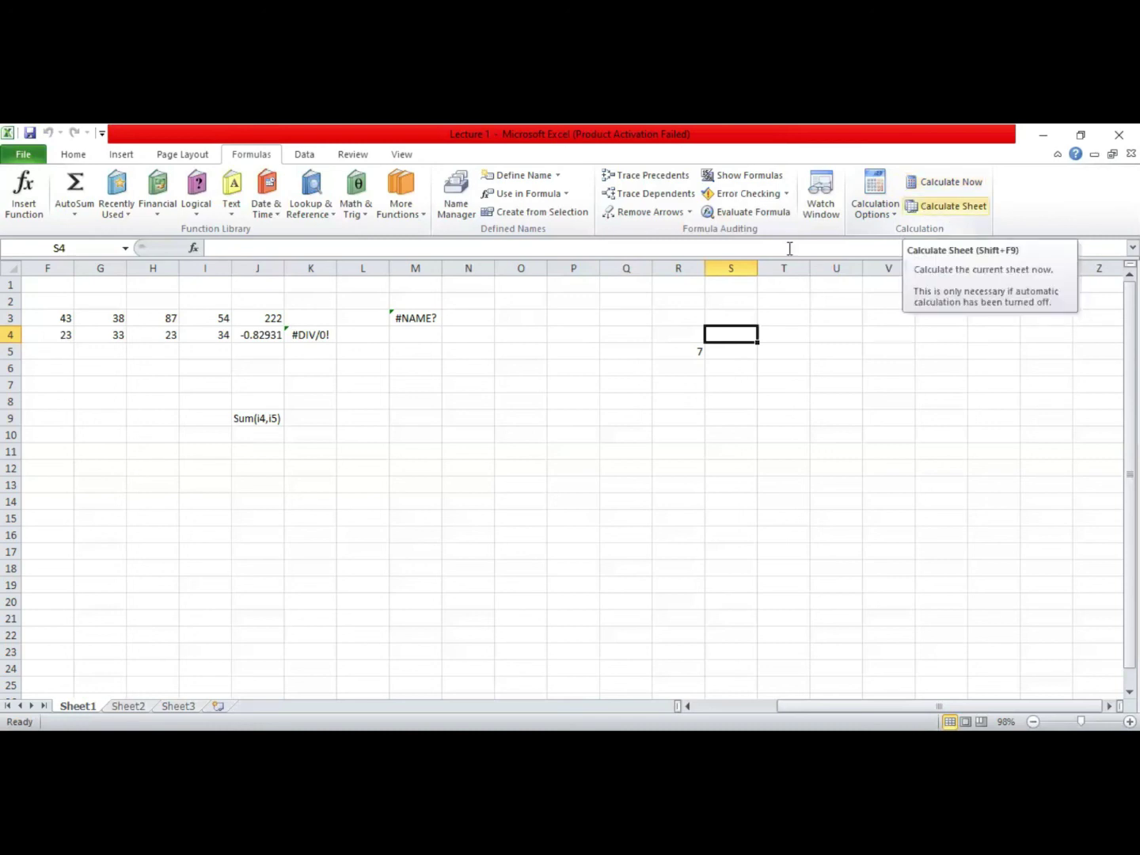
Step: Inspect the formulas behind cells J4, K4 and M3 one after another
click(269, 335)
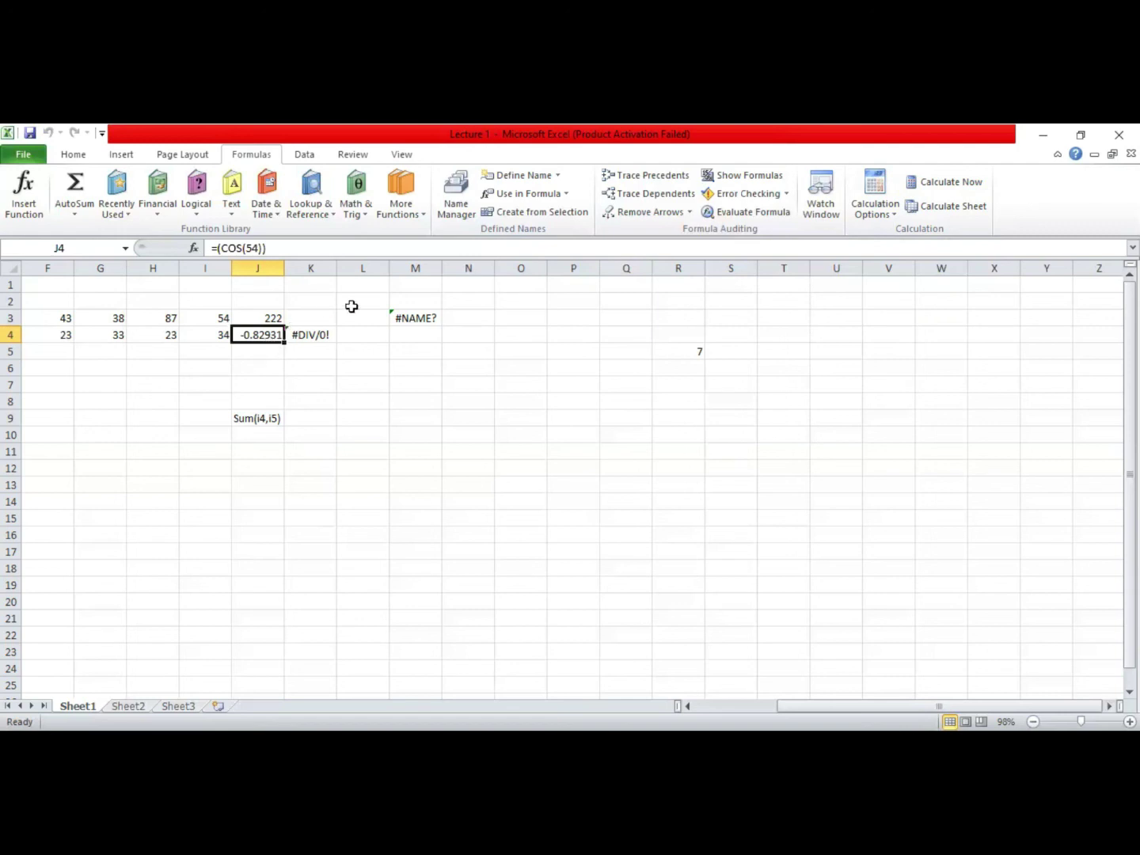
click(317, 333)
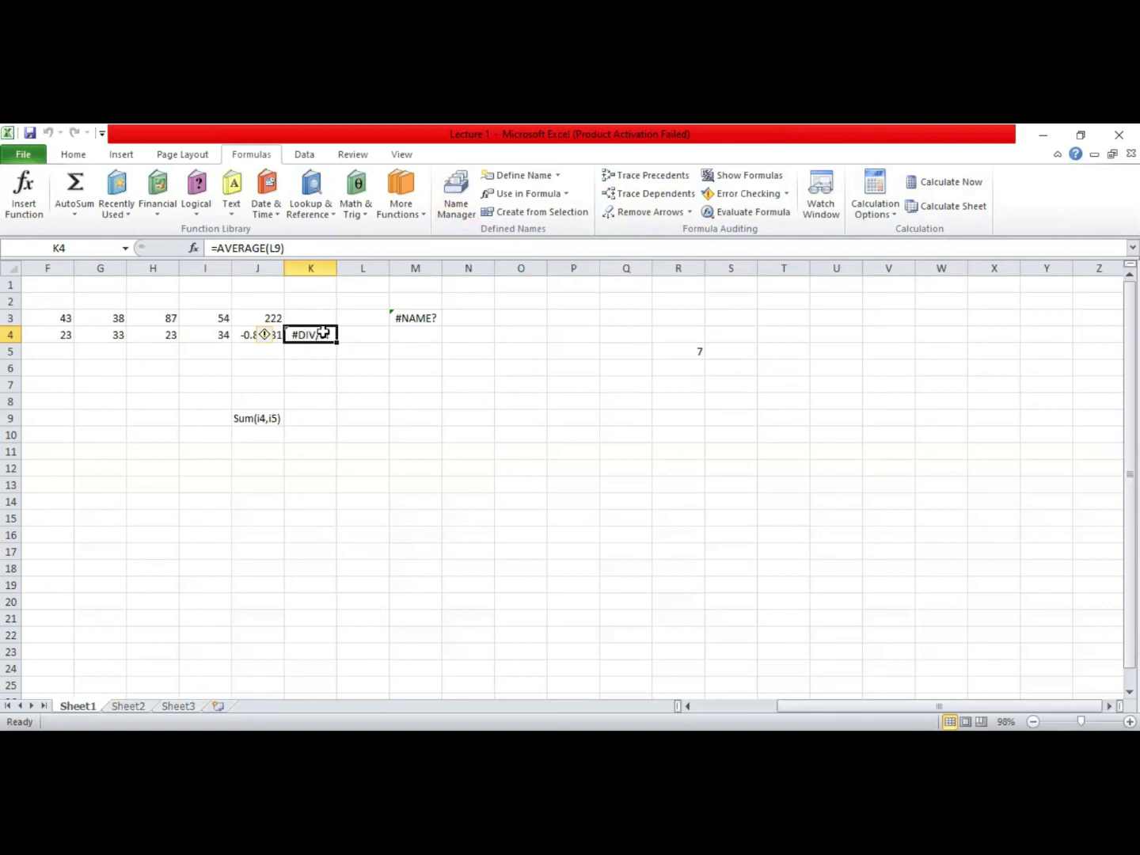
click(403, 316)
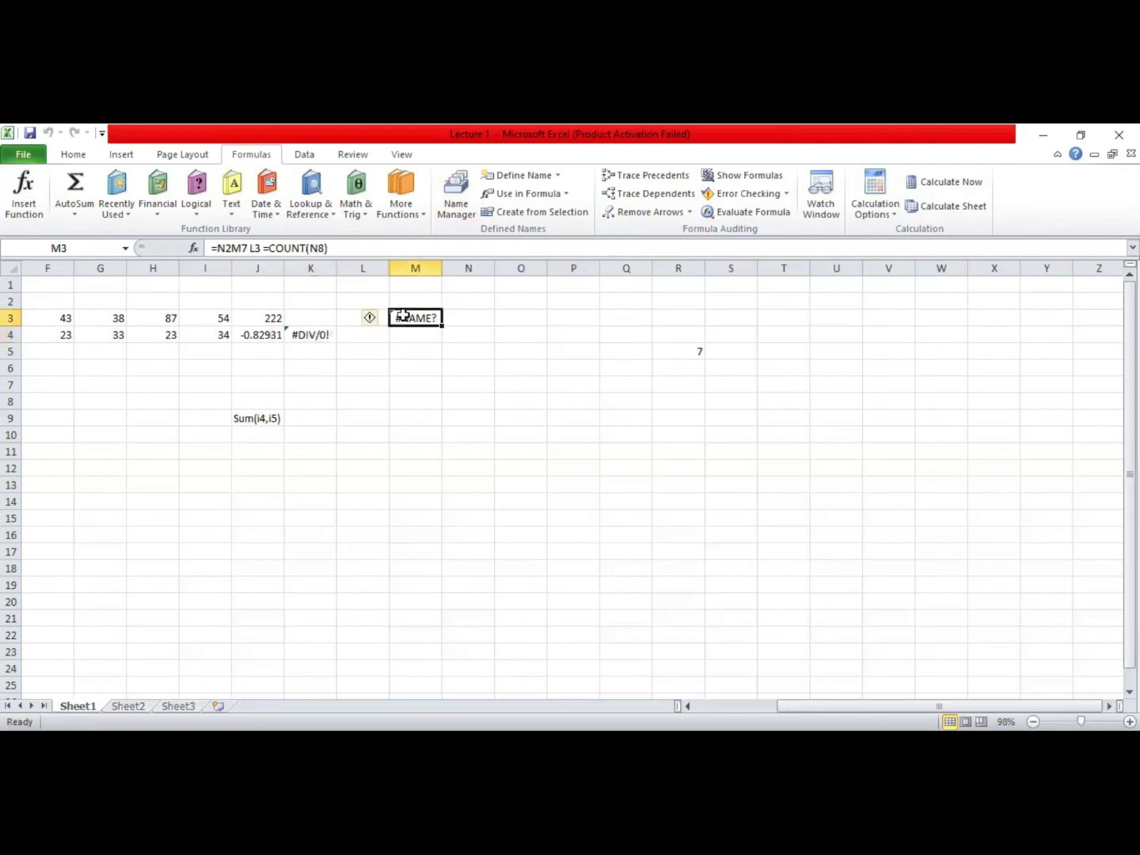